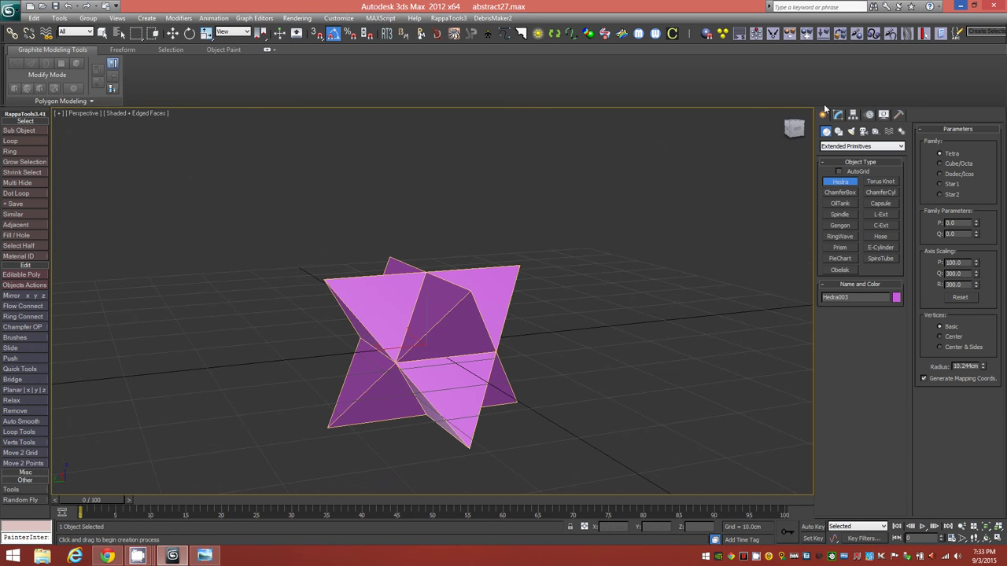
# - Move the star-shaped hedra up about 9.9 cm along the Z axis so it sits above the grid
pyautogui.press('w')
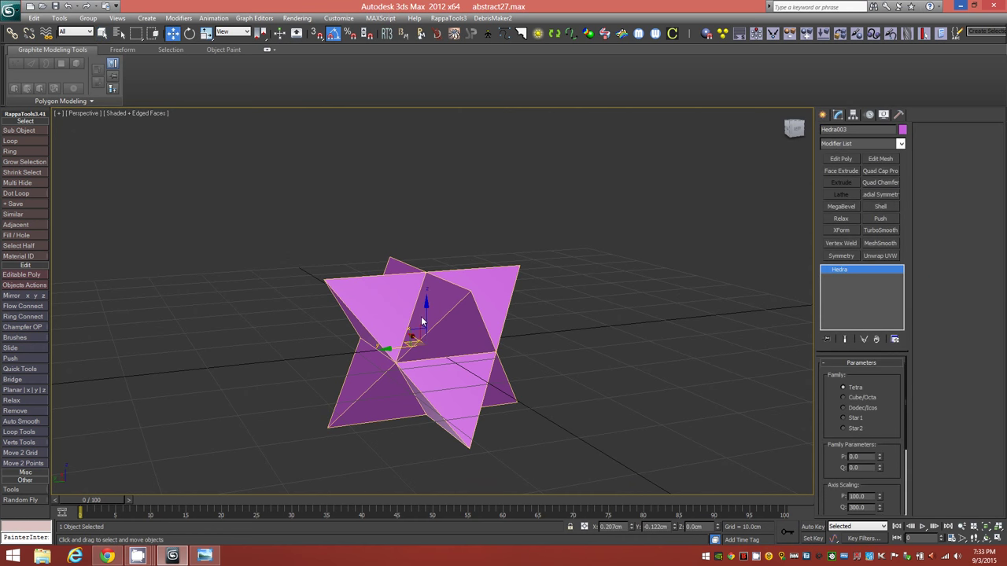
pyautogui.moveTo(427, 309); pyautogui.dragTo(426, 239)
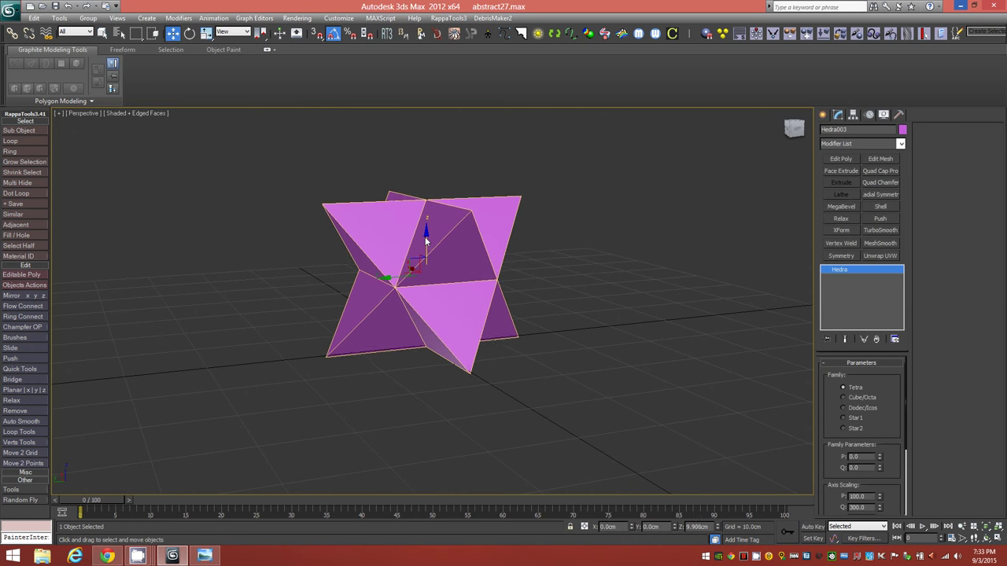
pyautogui.moveTo(512, 373)
pyautogui.mouseDown(button='middle')
pyautogui.moveTo(559, 345)
pyautogui.moveTo(460, 373)
pyautogui.moveTo(515, 360)
pyautogui.moveTo(557, 369)
pyautogui.moveTo(519, 427)
pyautogui.moveTo(502, 375)
pyautogui.mouseUp(button='middle')
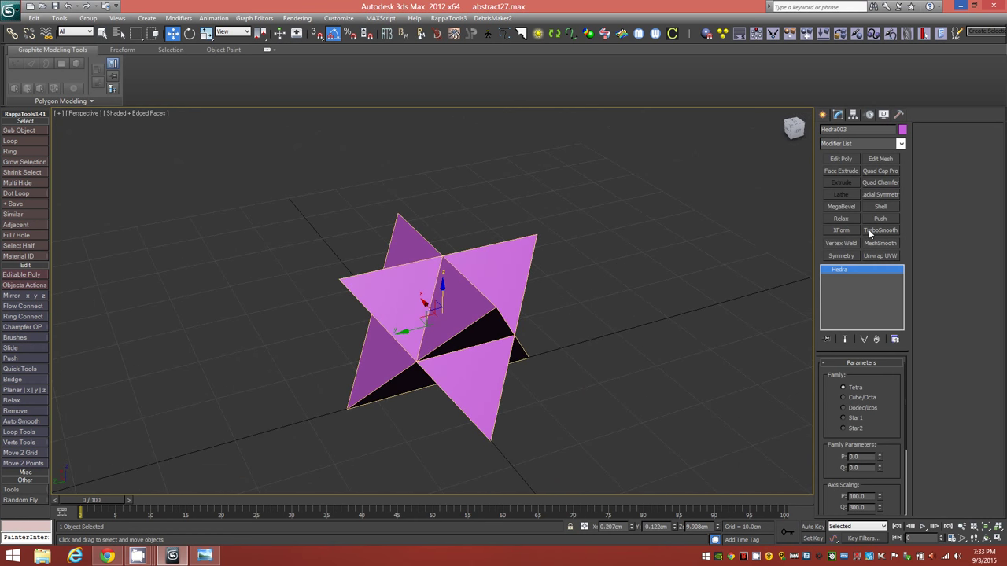
# - Add an Edit Poly modifier to the hedra and chamfer all its edges by 1.0 cm with 1 segment
pyautogui.click(840, 159)
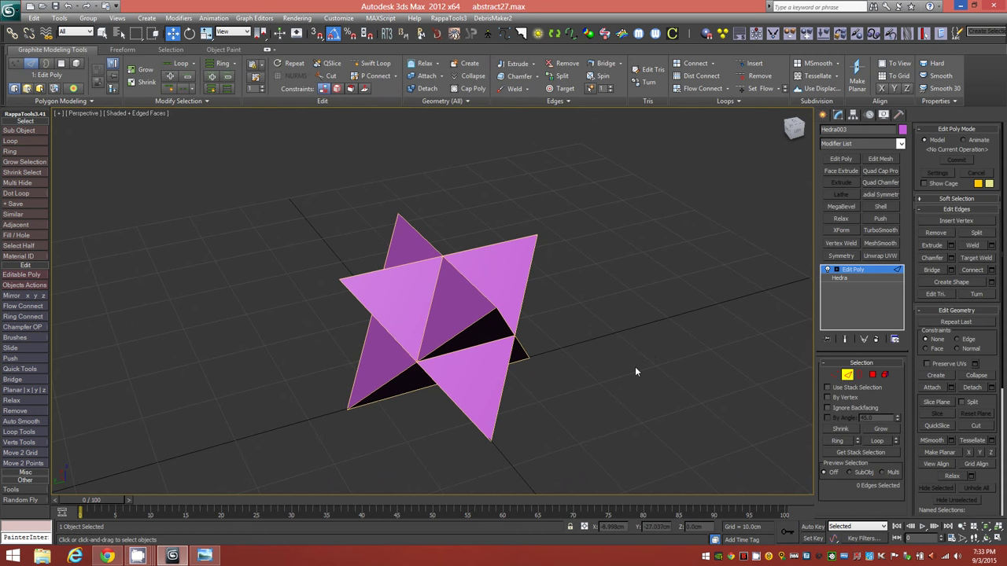
pyautogui.hotkey('ctrl', 'a')
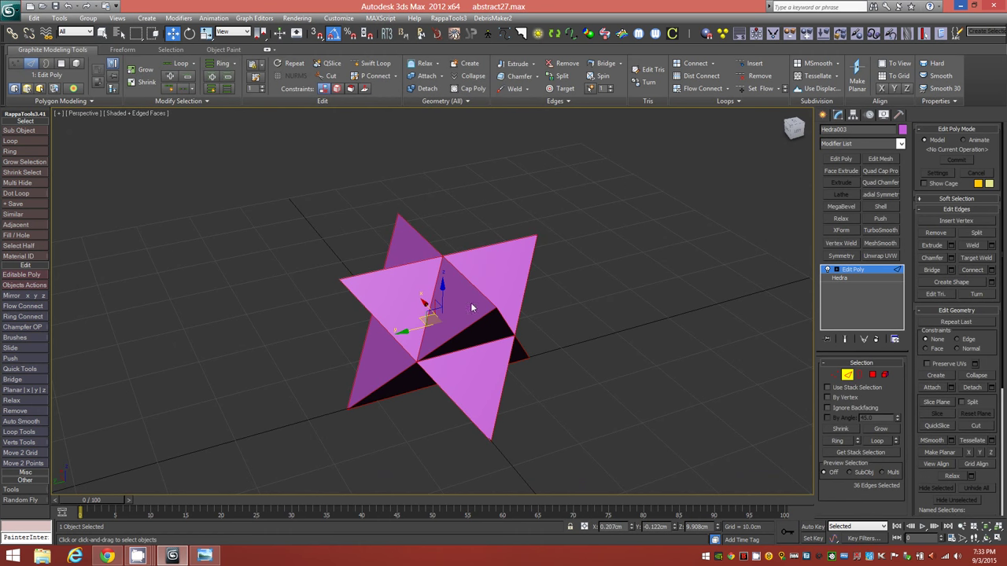
pyautogui.keyDown('alt'); pyautogui.moveTo(523, 311); pyautogui.dragTo(520, 282, button='middle'); pyautogui.keyUp('alt')
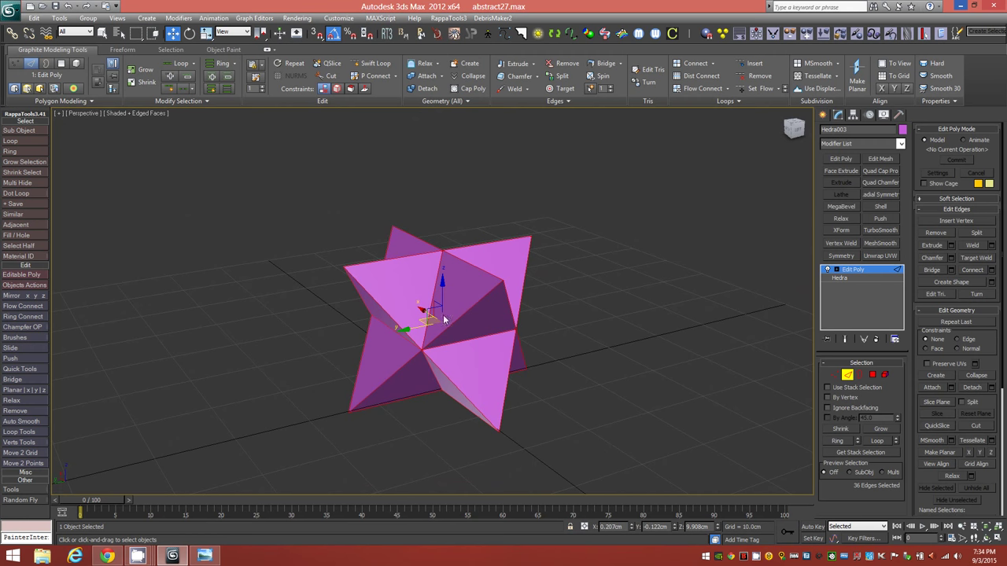
pyautogui.moveTo(464, 335)
pyautogui.keyDown('alt'); pyautogui.mouseDown(button='middle')
pyautogui.moveTo(475, 346)
pyautogui.moveTo(462, 348)
pyautogui.mouseUp(button='middle'); pyautogui.keyUp('alt')
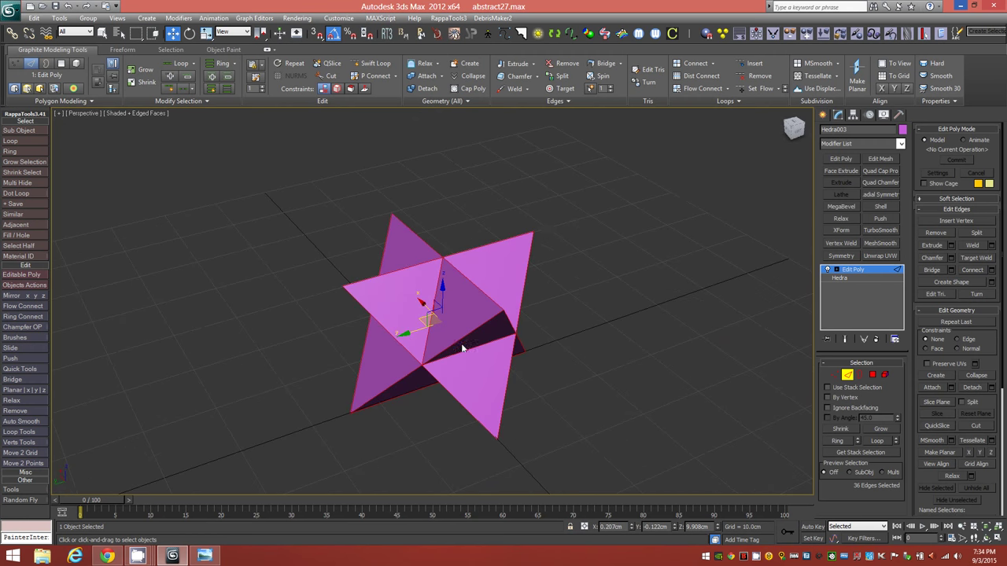
pyautogui.click(516, 77)
pyautogui.keyDown('shift'); pyautogui.click(517, 77); pyautogui.keyUp('shift')
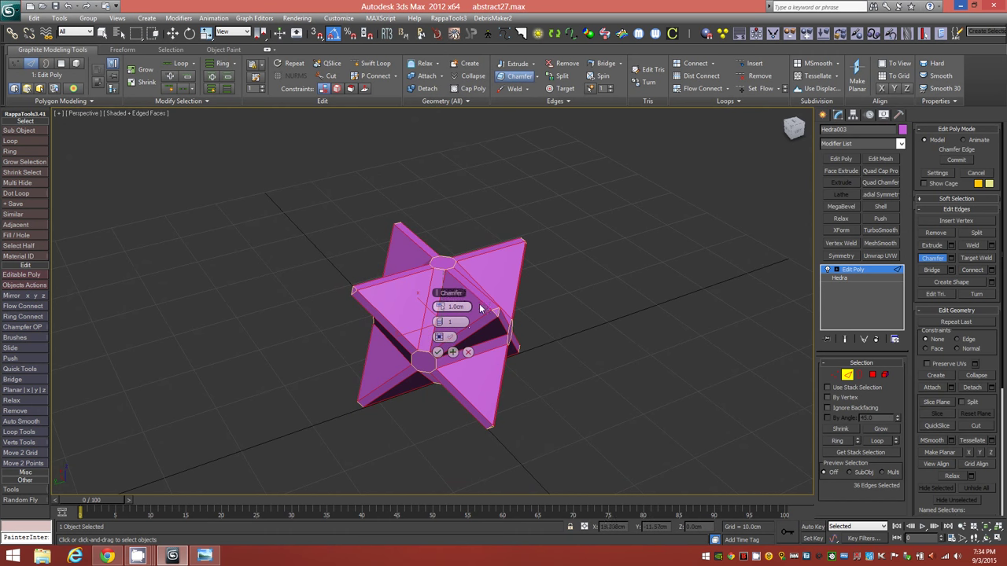
pyautogui.click(438, 354)
pyautogui.keyDown('alt'); pyautogui.moveTo(487, 360); pyautogui.dragTo(545, 386, button='middle'); pyautogui.keyUp('alt')
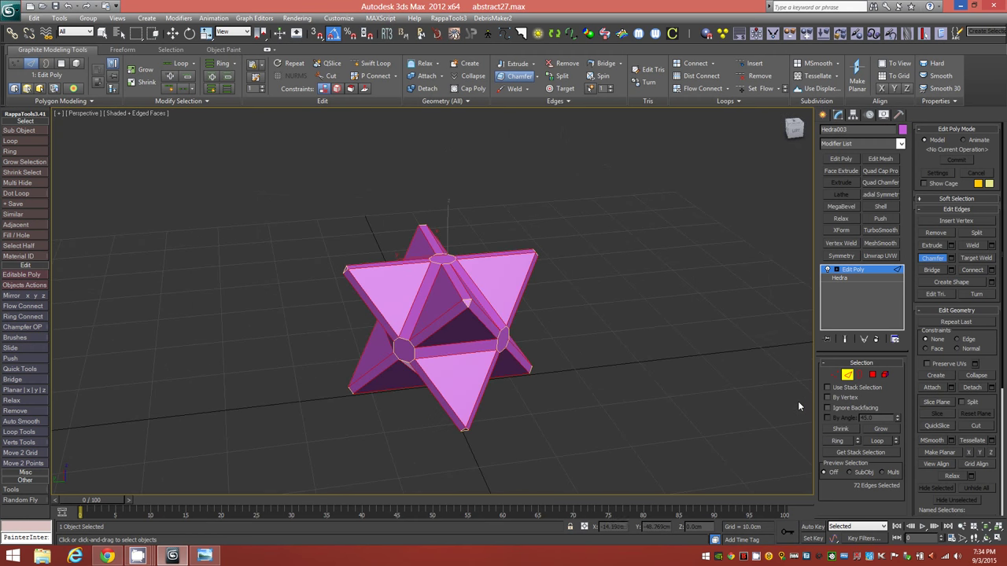
# - Select one large triangular face, extend the selection to all similar faces, and delete them to leave an open frame
pyautogui.press('3')
pyautogui.press('w')
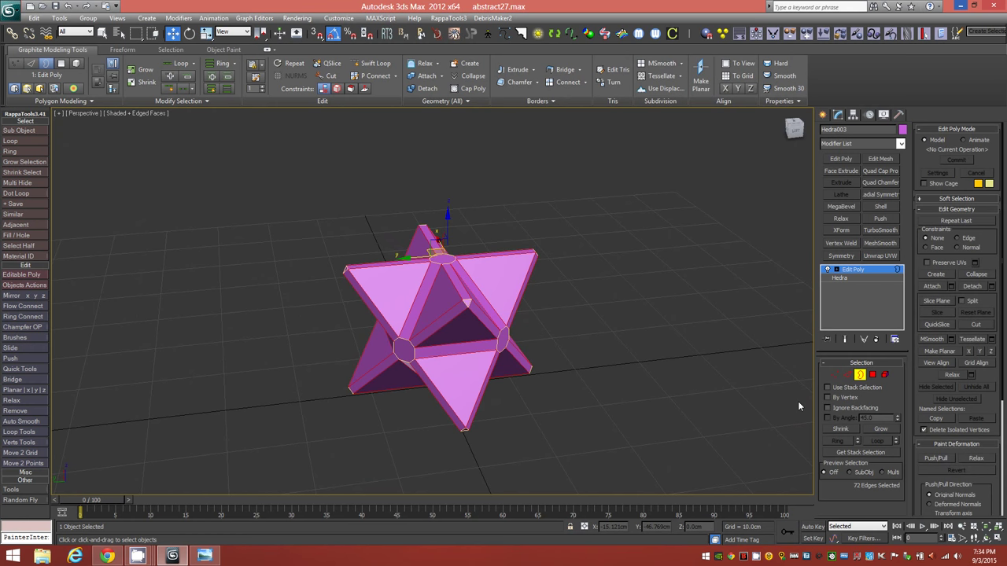
pyautogui.press('4')
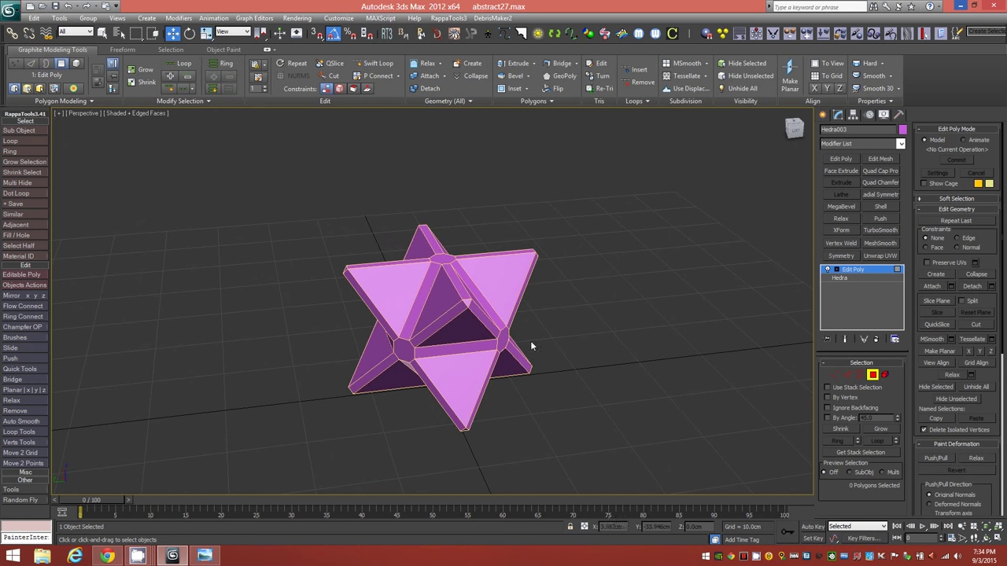
pyautogui.click(378, 289)
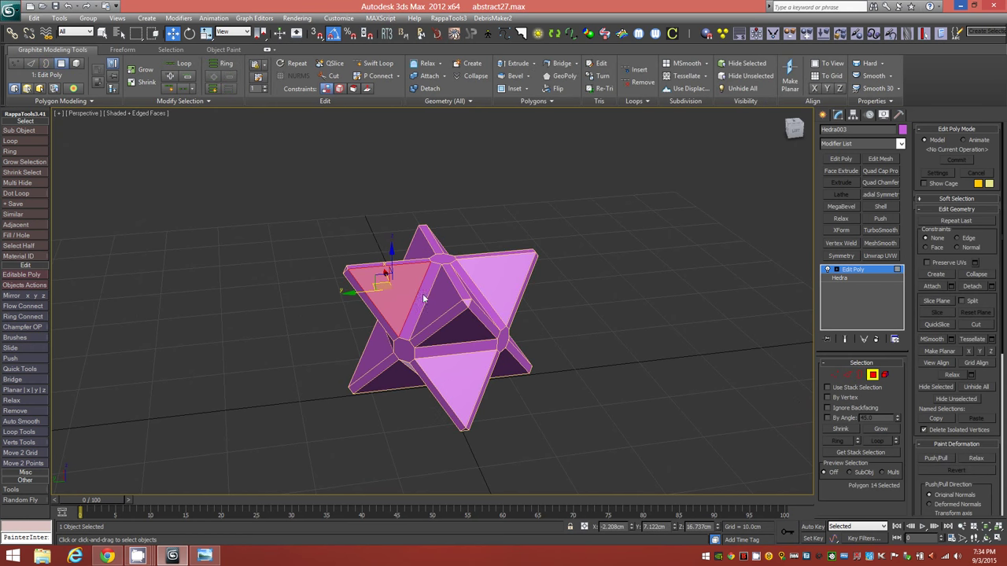
pyautogui.moveTo(446, 356)
pyautogui.keyDown('alt'); pyautogui.mouseDown(button='middle')
pyautogui.moveTo(471, 355)
pyautogui.moveTo(449, 357)
pyautogui.mouseUp(button='middle'); pyautogui.keyUp('alt')
pyautogui.click(204, 104)
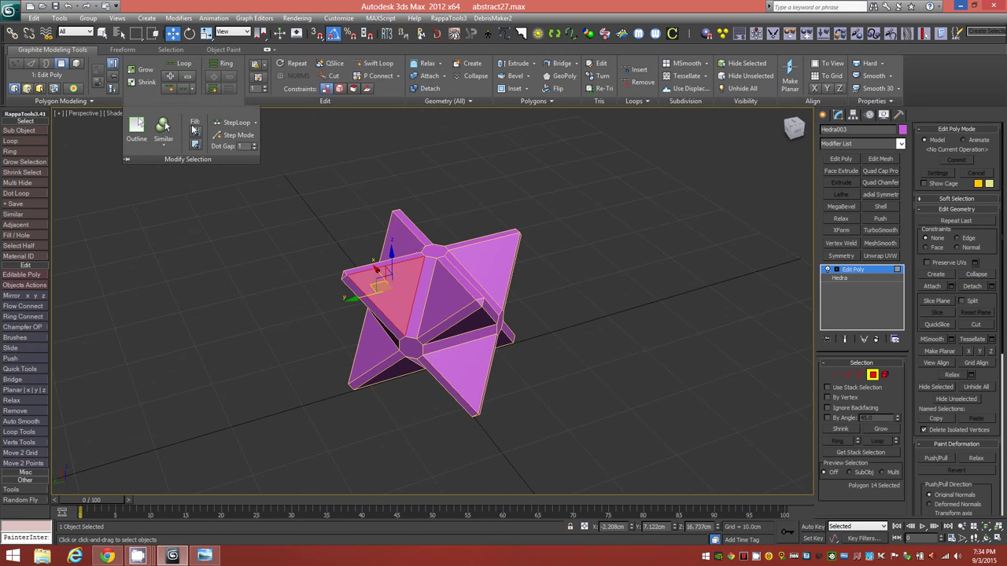
pyautogui.click(165, 127)
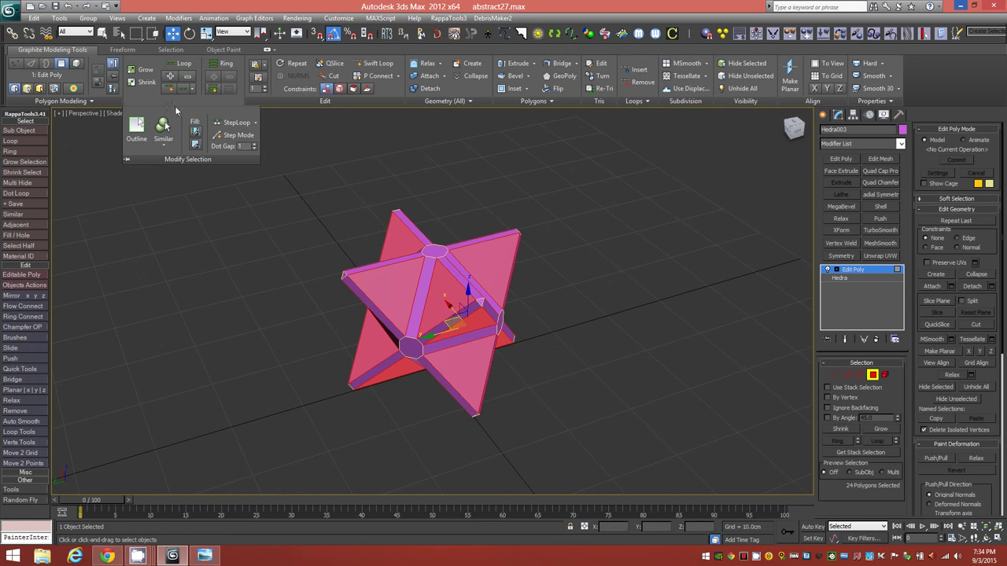
pyautogui.keyDown('alt'); pyautogui.moveTo(493, 324); pyautogui.dragTo(436, 298, button='middle'); pyautogui.keyUp('alt')
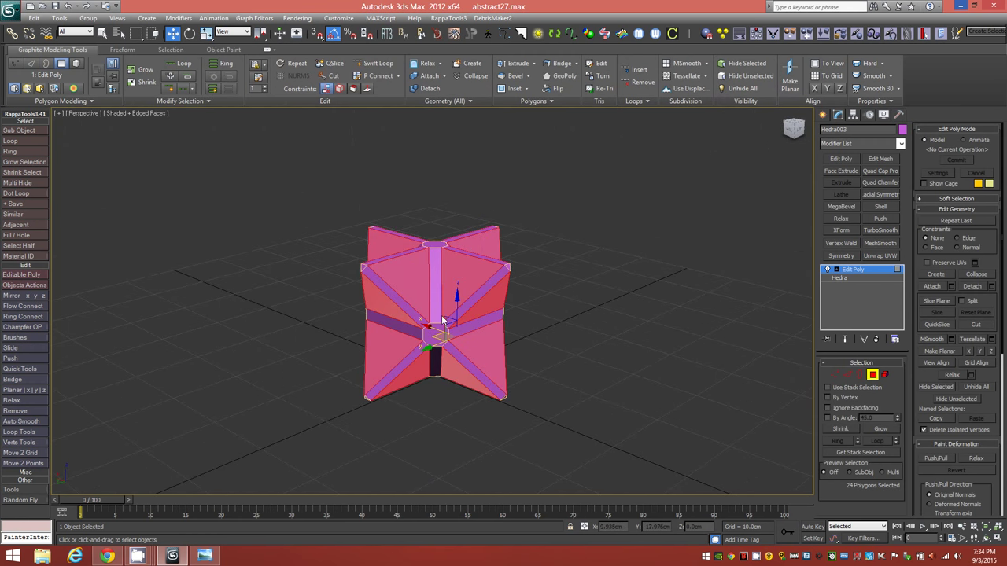
pyautogui.keyDown('alt'); pyautogui.moveTo(536, 347); pyautogui.dragTo(513, 343, button='middle'); pyautogui.keyUp('alt')
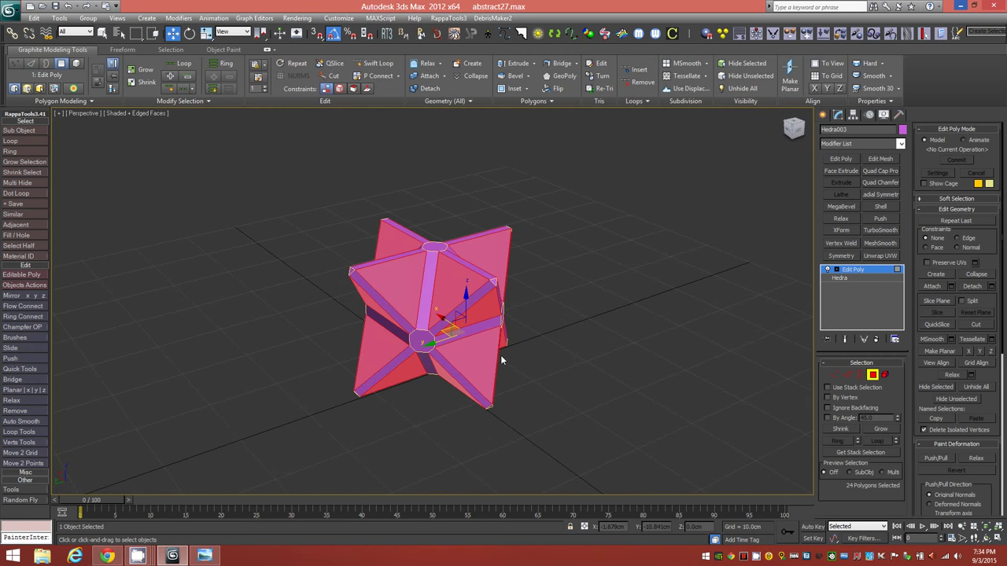
pyautogui.press('Delete')
pyautogui.keyDown('alt'); pyautogui.moveTo(482, 346); pyautogui.dragTo(432, 327, button='middle'); pyautogui.keyUp('alt')
pyautogui.click(872, 374)
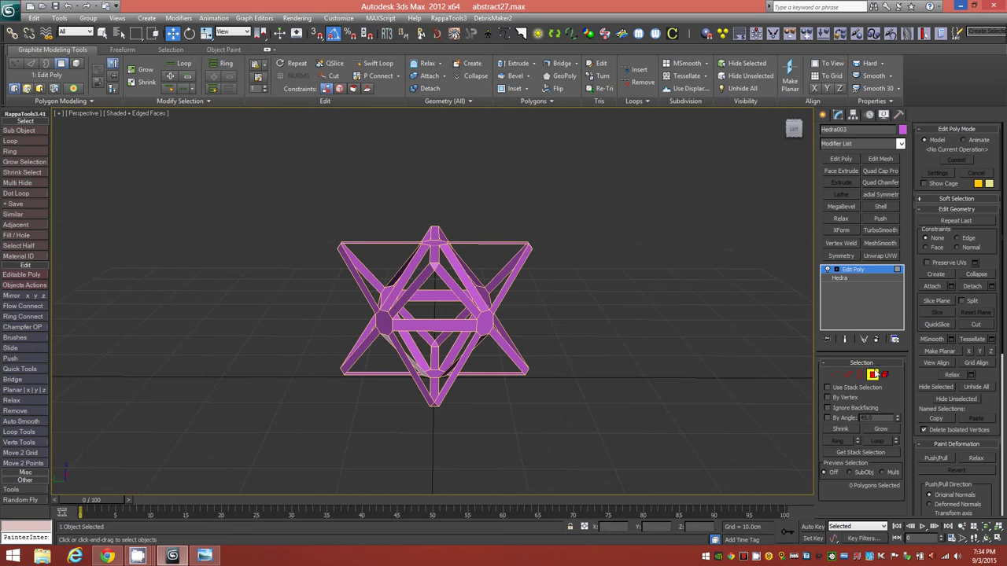
pyautogui.keyDown('alt'); pyautogui.moveTo(381, 371); pyautogui.dragTo(475, 345, button='middle'); pyautogui.keyUp('alt')
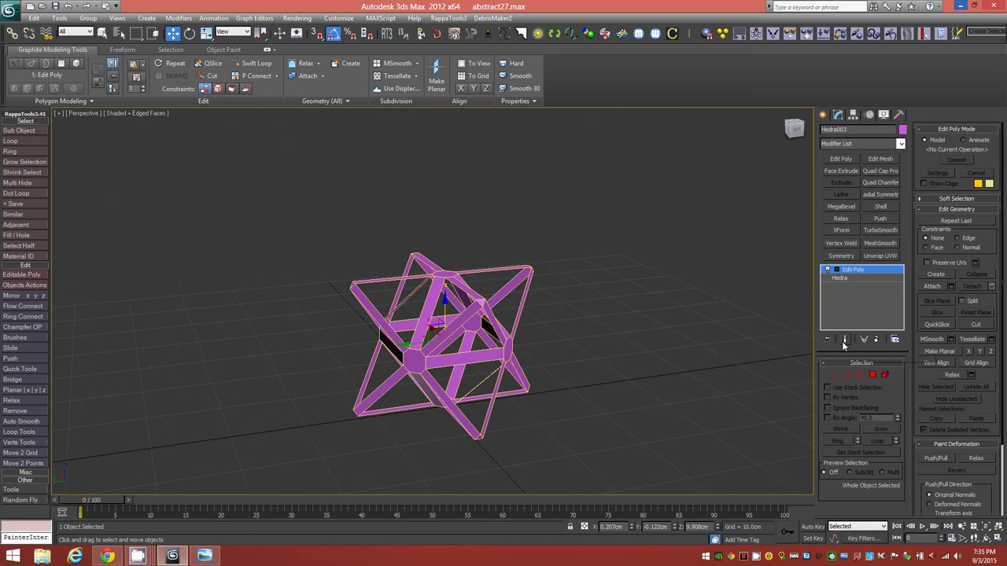
# - Select one octagonal junction face and all similar ones, and extrude them inward by -7.764 cm towards the centre
pyautogui.press('4')
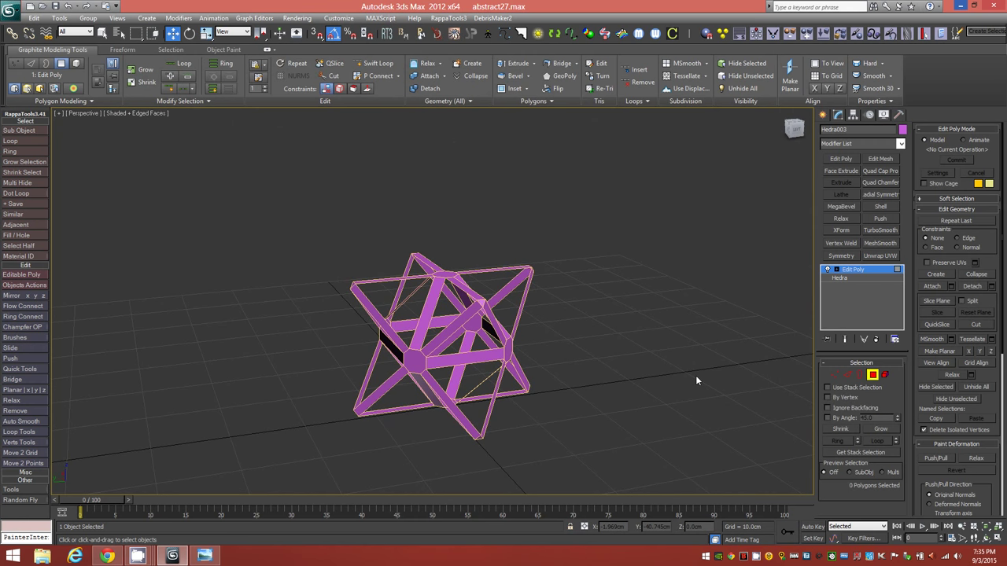
pyautogui.moveTo(428, 360)
pyautogui.keyDown('alt'); pyautogui.mouseDown(button='middle')
pyautogui.moveTo(443, 359)
pyautogui.moveTo(433, 359)
pyautogui.mouseUp(button='middle'); pyautogui.keyUp('alt')
pyautogui.keyDown('alt'); pyautogui.moveTo(513, 370); pyautogui.dragTo(535, 352, button='middle'); pyautogui.keyUp('alt')
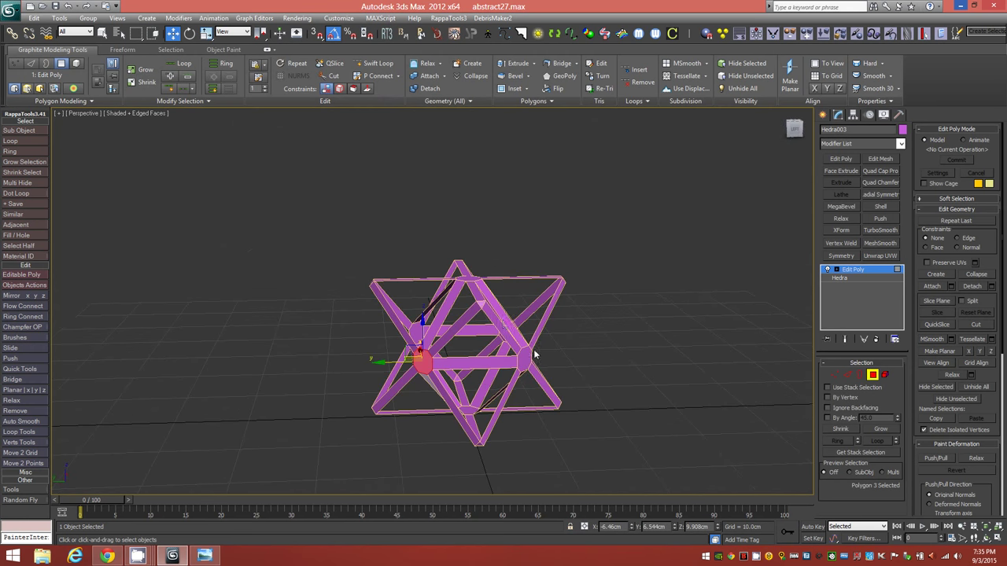
pyautogui.click(203, 101)
pyautogui.click(164, 128)
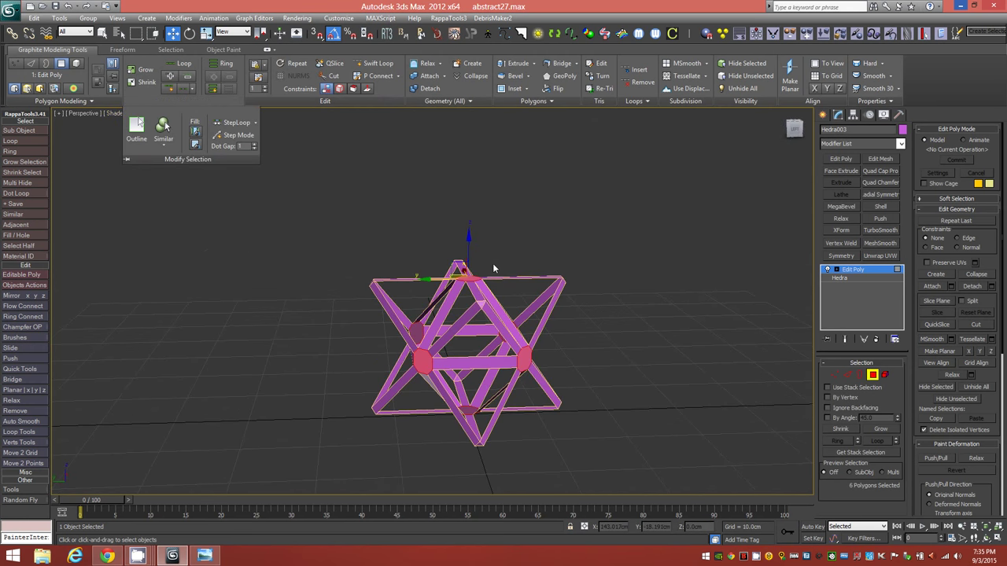
pyautogui.keyDown('alt'); pyautogui.moveTo(431, 329); pyautogui.dragTo(431, 325, button='middle'); pyautogui.keyUp('alt')
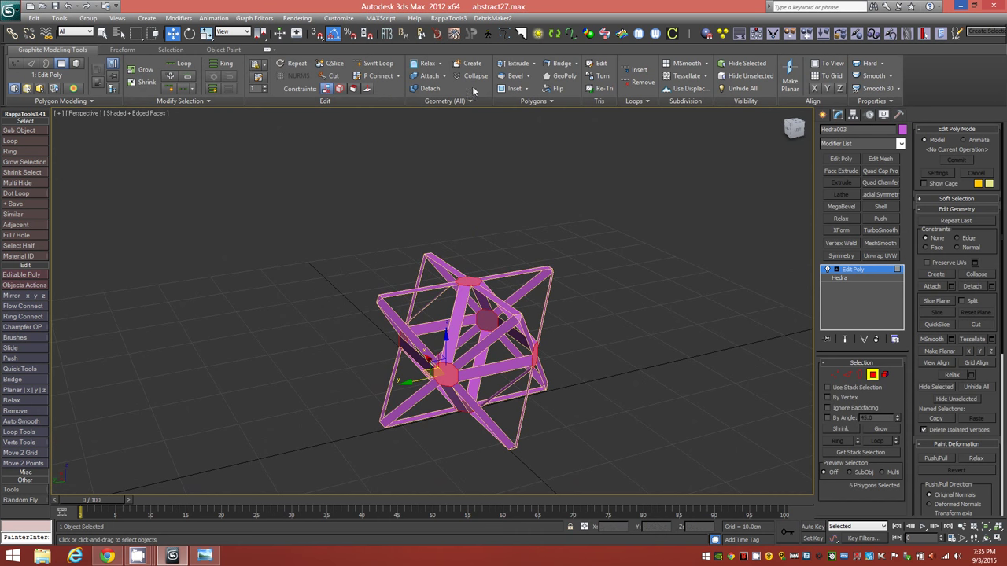
pyautogui.click(517, 69)
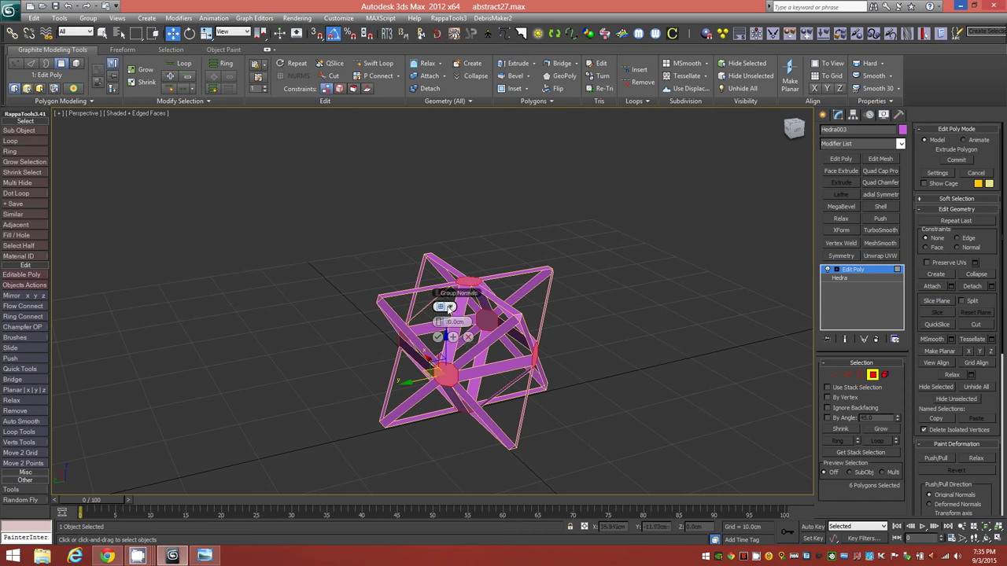
pyautogui.moveTo(441, 322); pyautogui.dragTo(405, 325)
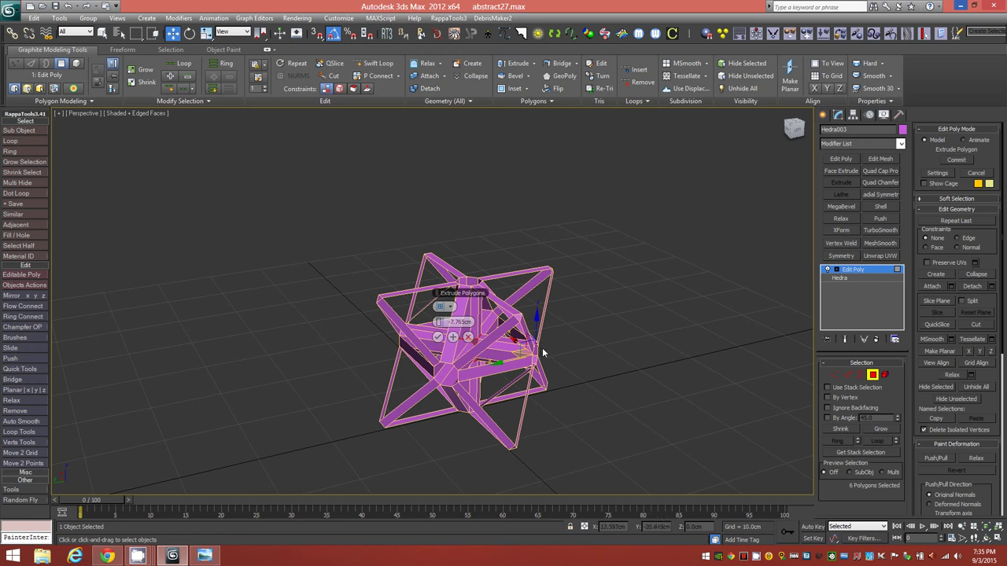
pyautogui.scroll(5, 541, 352)
pyautogui.keyDown('alt'); pyautogui.moveTo(549, 411); pyautogui.dragTo(540, 342, button='middle'); pyautogui.keyUp('alt')
pyautogui.scroll(3, 525, 338)
pyautogui.moveTo(443, 325); pyautogui.dragTo(444, 324)
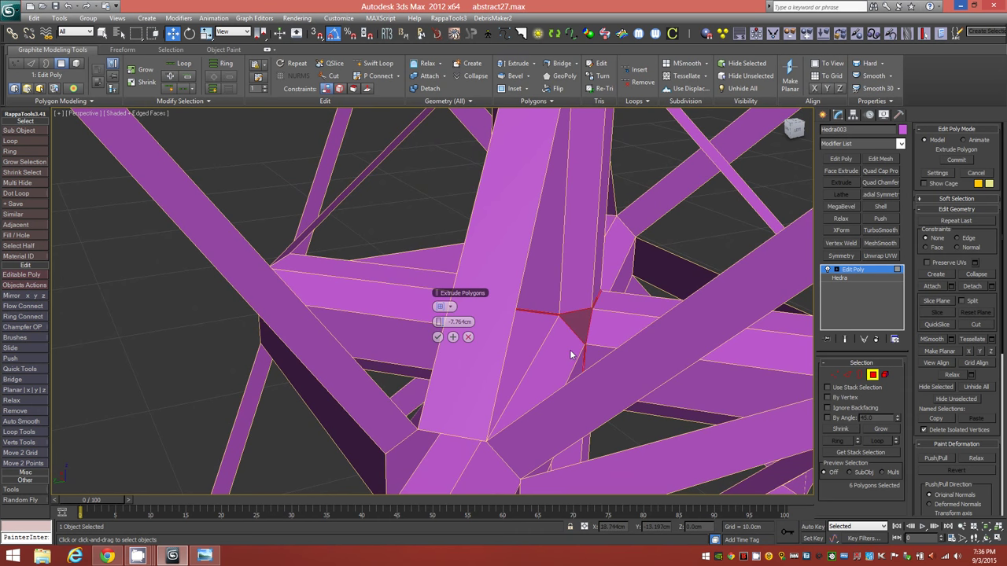
pyautogui.click(438, 338)
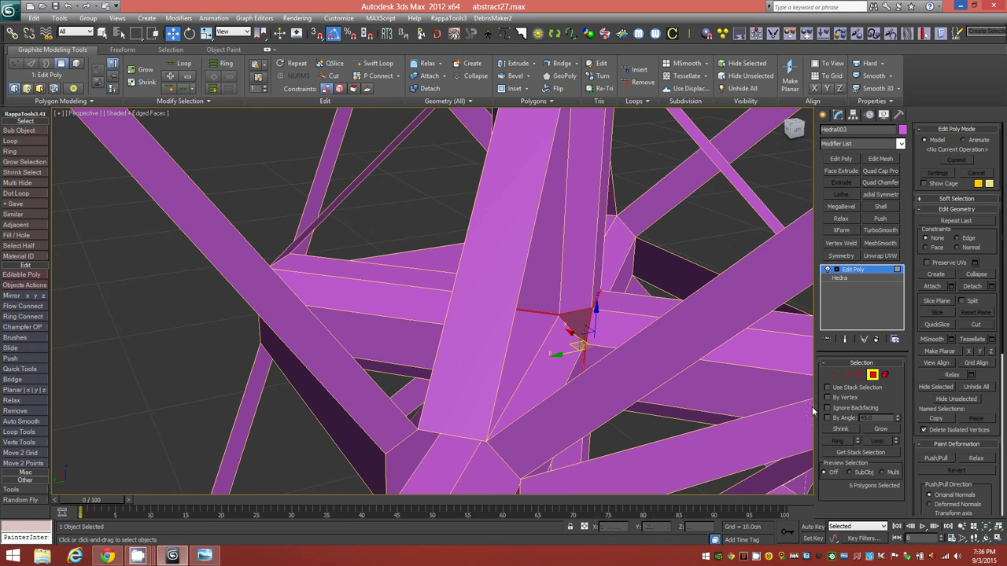
# - Delete the inward-extruded end faces at the centre and select the vertices that surrounded them
pyautogui.moveTo(558, 353)
pyautogui.keyDown('alt'); pyautogui.mouseDown(button='middle')
pyautogui.moveTo(544, 354)
pyautogui.moveTo(564, 352)
pyautogui.mouseUp(button='middle'); pyautogui.keyUp('alt')
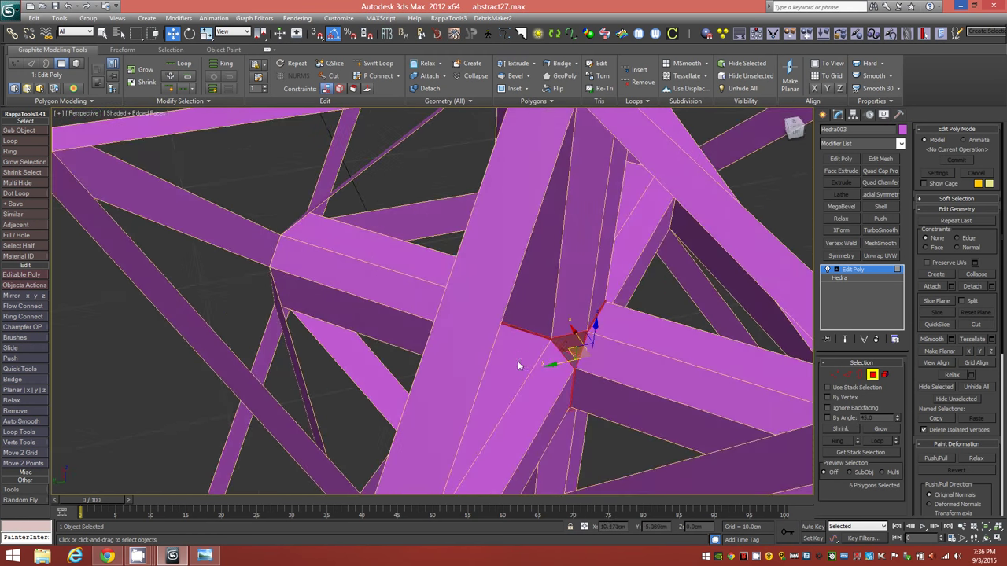
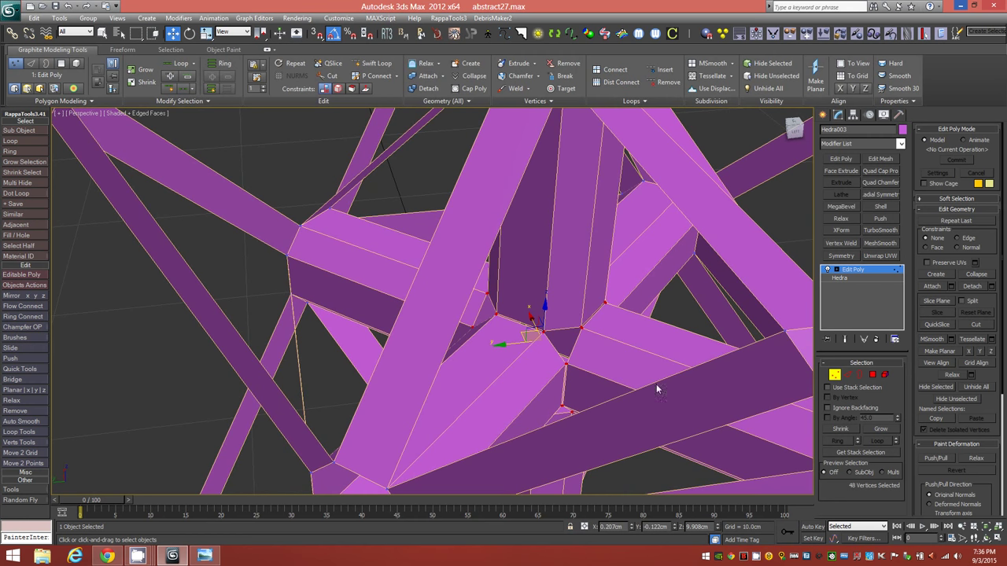
pyautogui.click(873, 375)
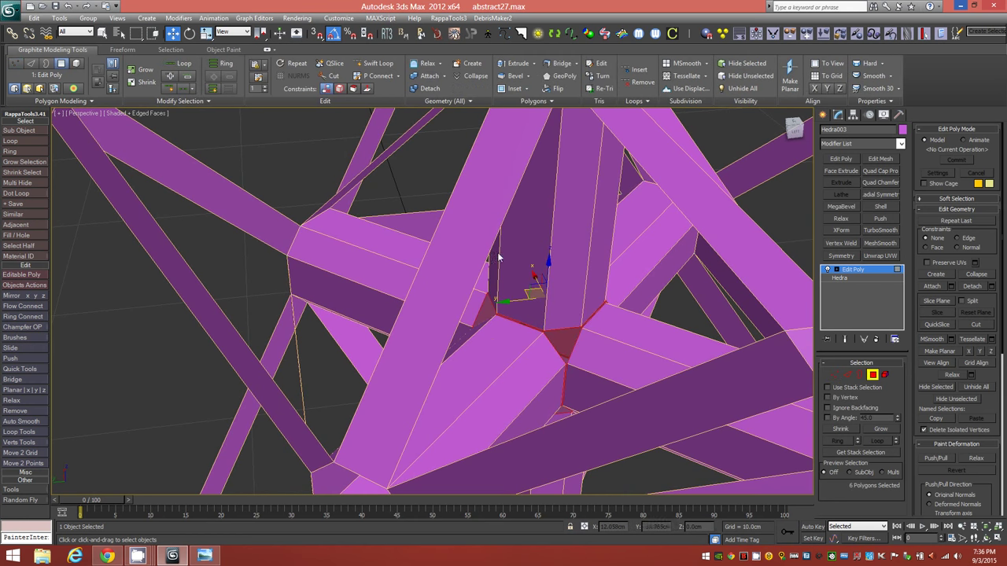
pyautogui.moveTo(549, 346)
pyautogui.keyDown('alt'); pyautogui.mouseDown(button='middle')
pyautogui.moveTo(516, 348)
pyautogui.moveTo(527, 347)
pyautogui.moveTo(511, 331)
pyautogui.moveTo(546, 330)
pyautogui.moveTo(558, 342)
pyautogui.moveTo(545, 345)
pyautogui.mouseUp(button='middle'); pyautogui.keyUp('alt')
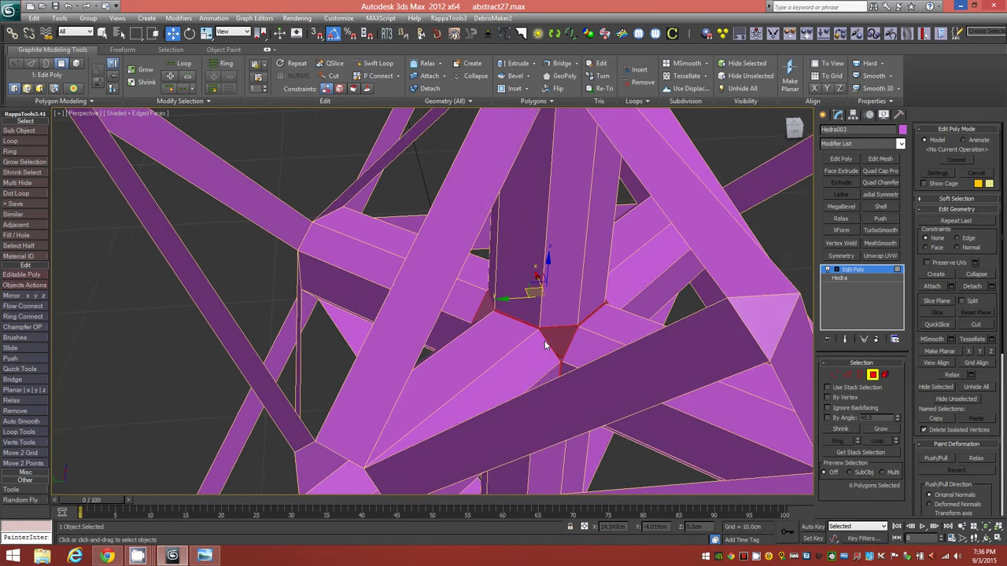
pyautogui.click(835, 375)
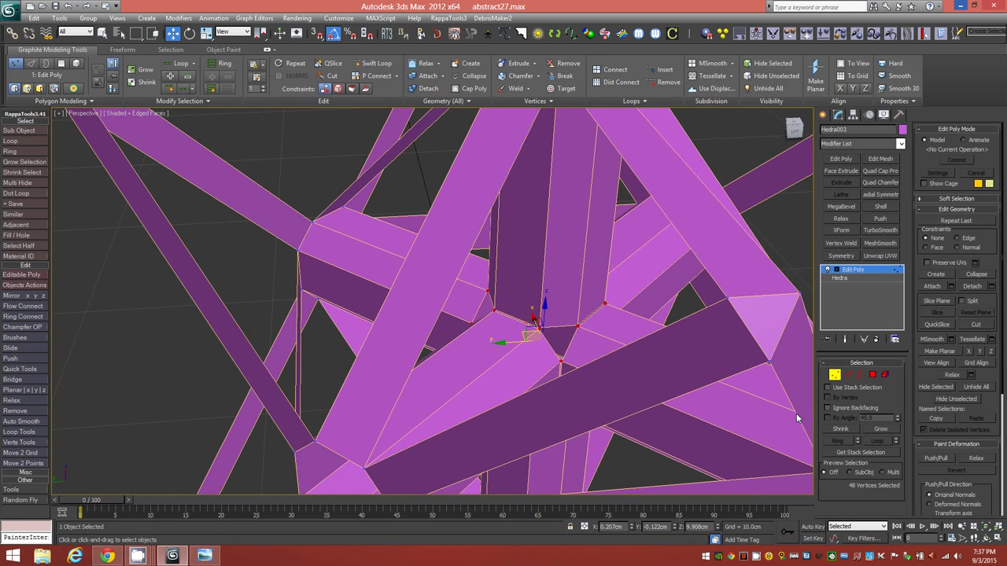
pyautogui.click(872, 374)
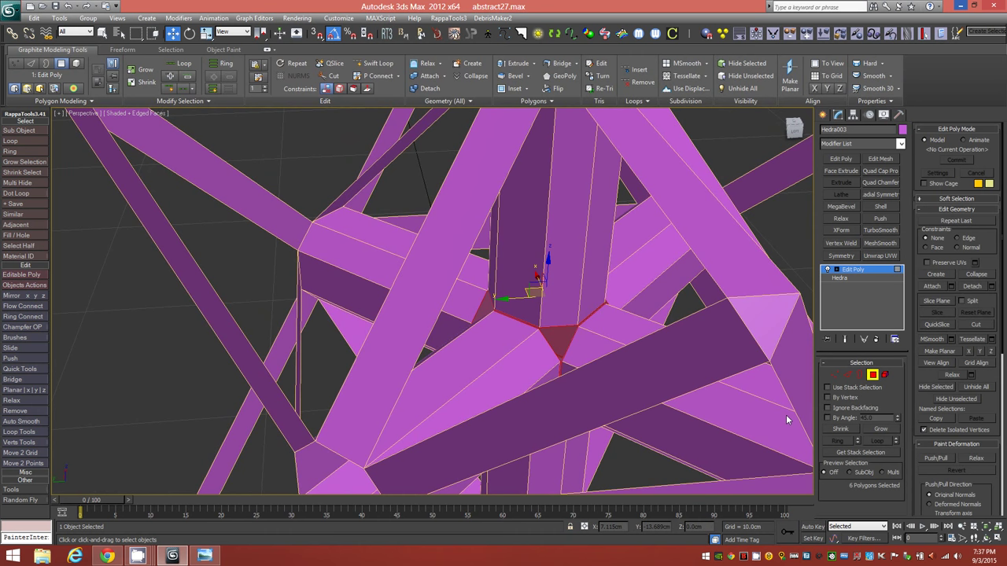
pyautogui.hotkey('ctrl', 'd')
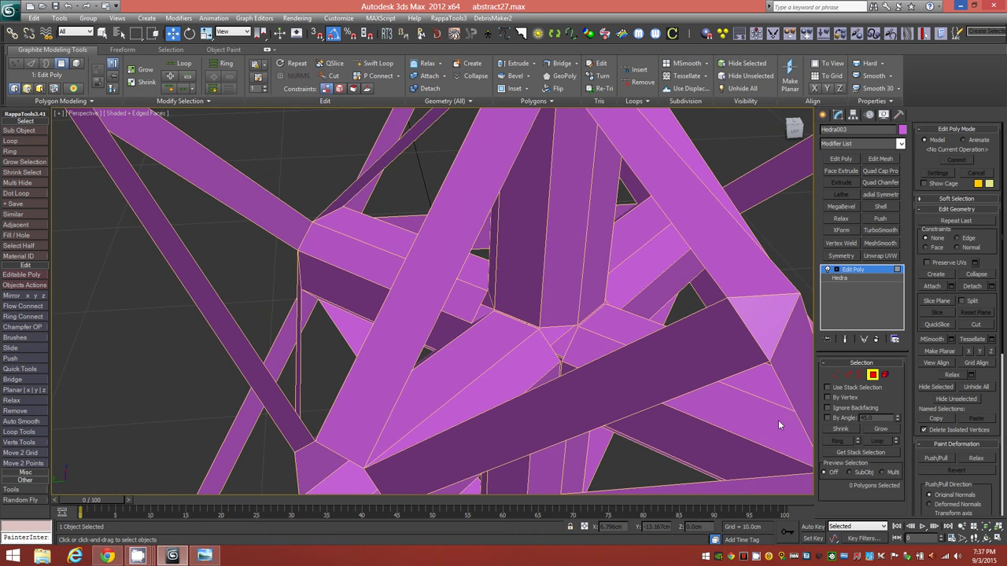
pyautogui.click(835, 375)
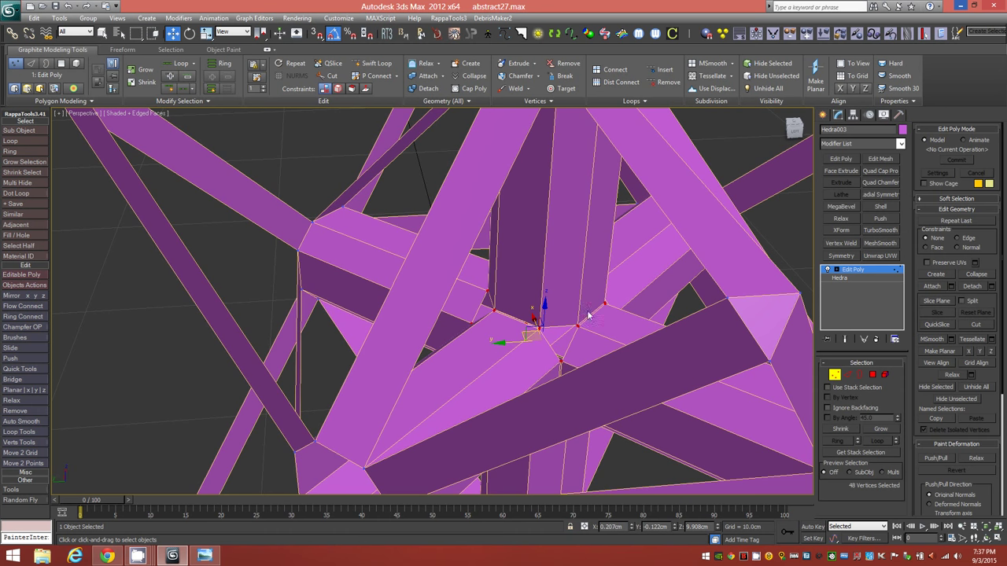
# - Weld the selected central vertices with a 0.1 cm threshold
pyautogui.keyDown('shift'); pyautogui.click(513, 89); pyautogui.keyUp('shift')
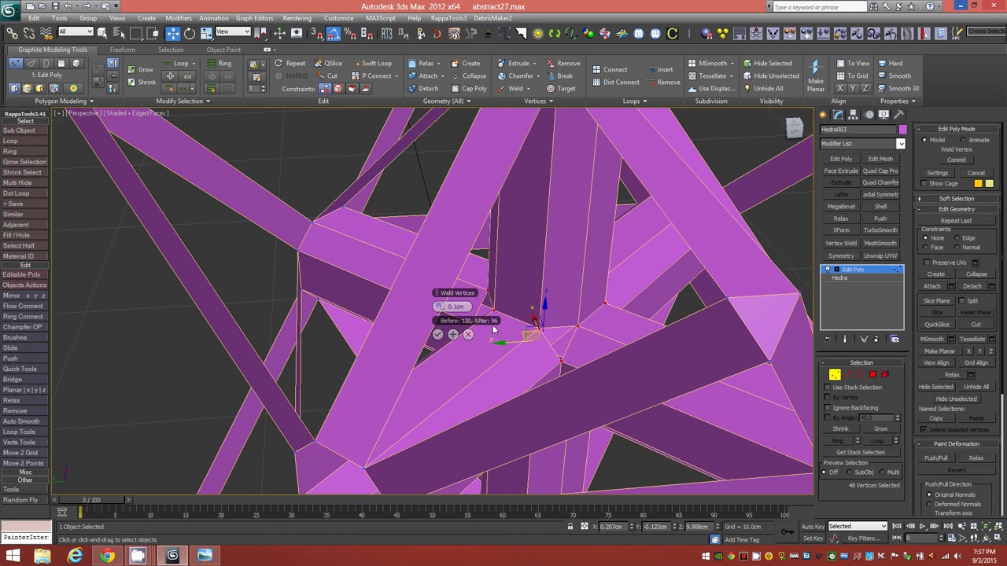
pyautogui.moveTo(793, 131); pyautogui.dragTo(566, 325)
pyautogui.click(437, 335)
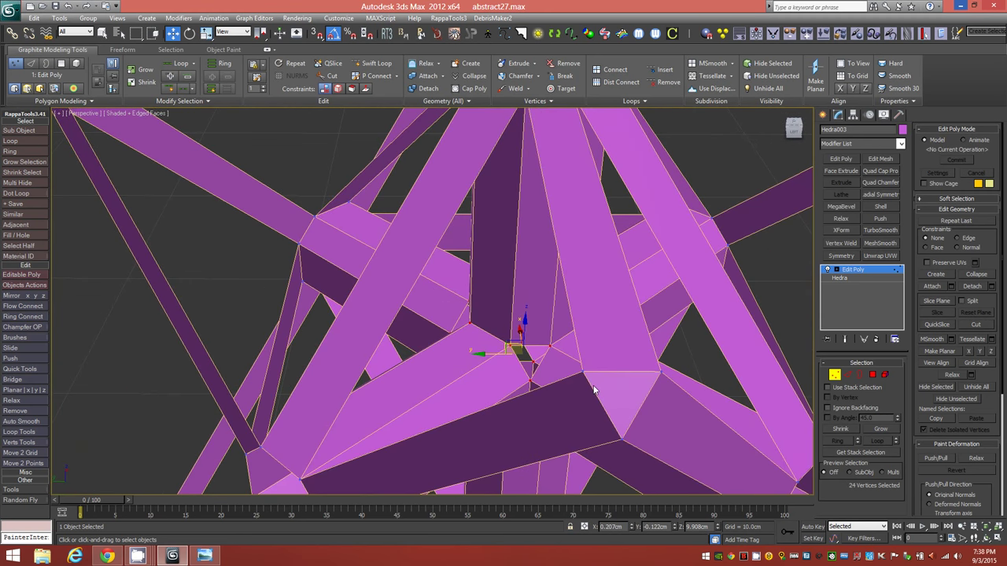
# - Select the small triangular open borders around the centre and cap them with polygons
pyautogui.moveTo(518, 363); pyautogui.dragTo(508, 356, button='middle')
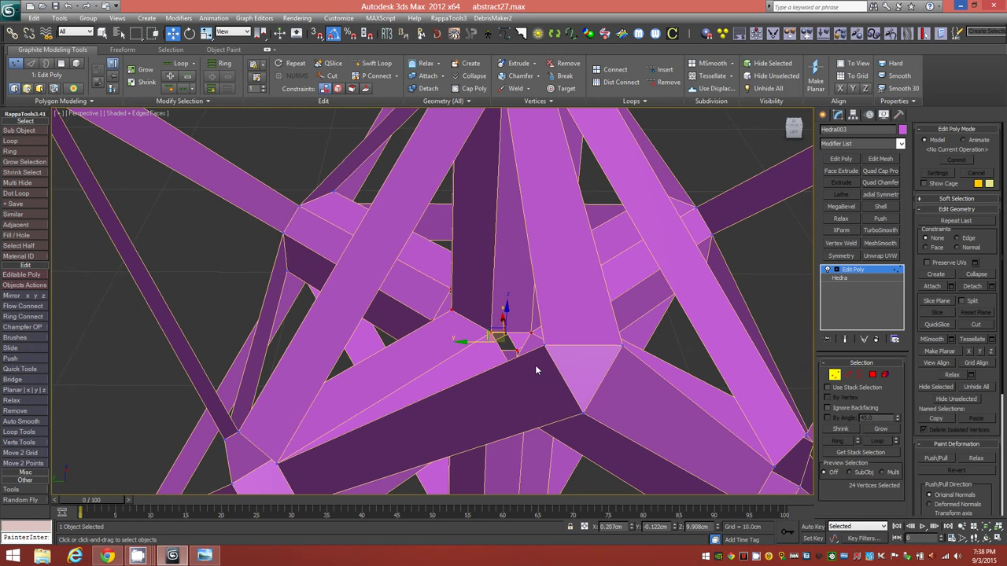
pyautogui.click(860, 376)
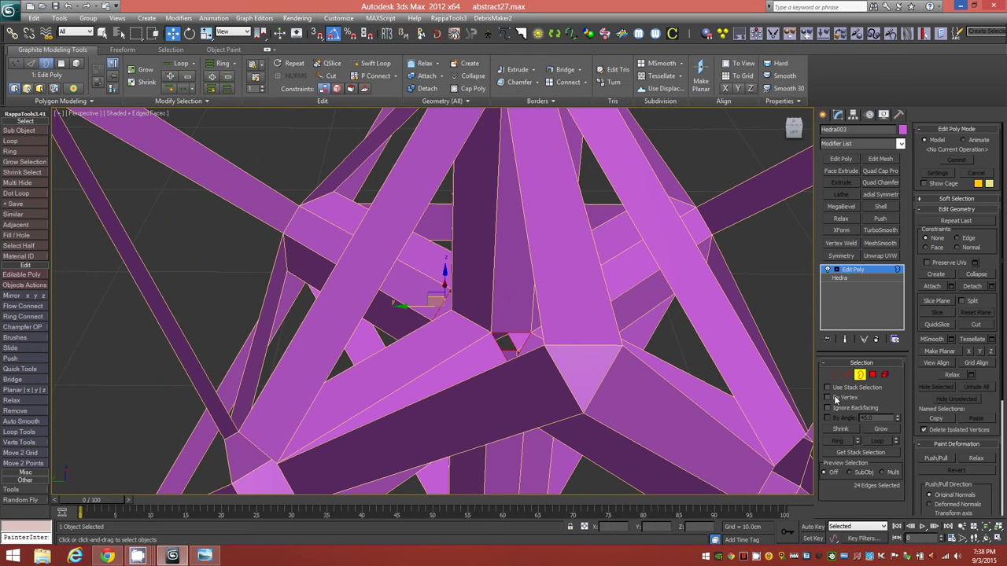
pyautogui.click(506, 346)
pyautogui.keyDown('alt'); pyautogui.moveTo(506, 346); pyautogui.dragTo(527, 358, button='middle'); pyautogui.keyUp('alt')
pyautogui.click(476, 350)
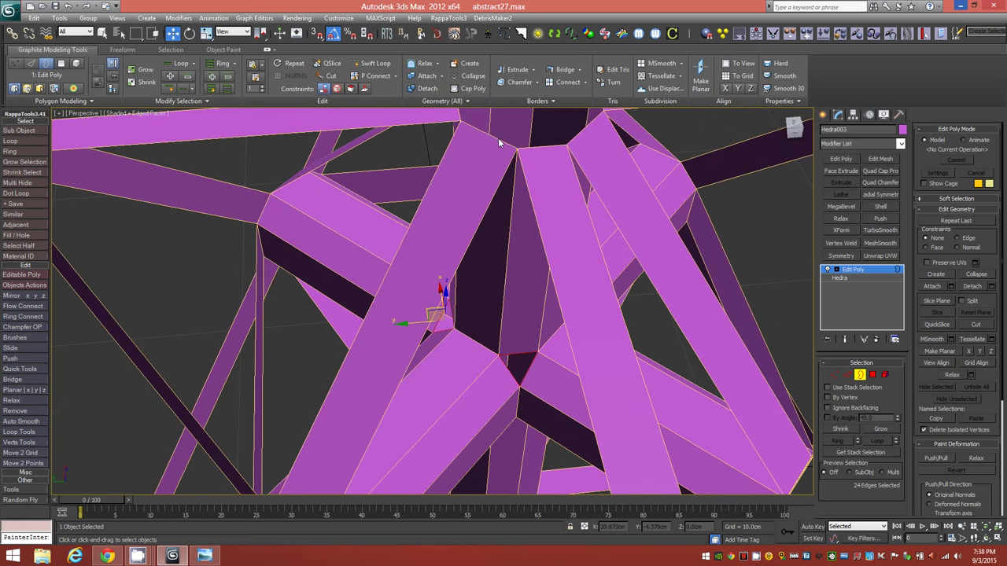
pyautogui.click(473, 89)
pyautogui.keyDown('alt'); pyautogui.moveTo(643, 364); pyautogui.dragTo(621, 353, button='middle'); pyautogui.keyUp('alt')
pyautogui.scroll(-3, 574, 340)
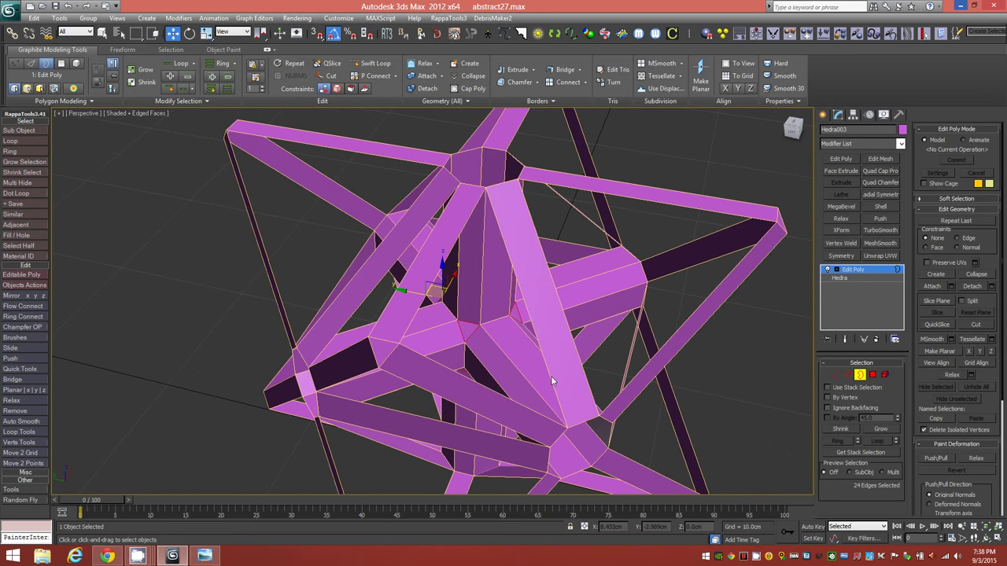
# - Leave border editing and add a TurboSmooth modifier with 1 iteration to the whole lattice
pyautogui.hotkey('shift', 'z')
pyautogui.keyDown('alt'); pyautogui.moveTo(670, 323); pyautogui.dragTo(598, 414, button='middle'); pyautogui.keyUp('alt')
pyautogui.hotkey('shift', 'z')
pyautogui.hotkey('shift', 'z')
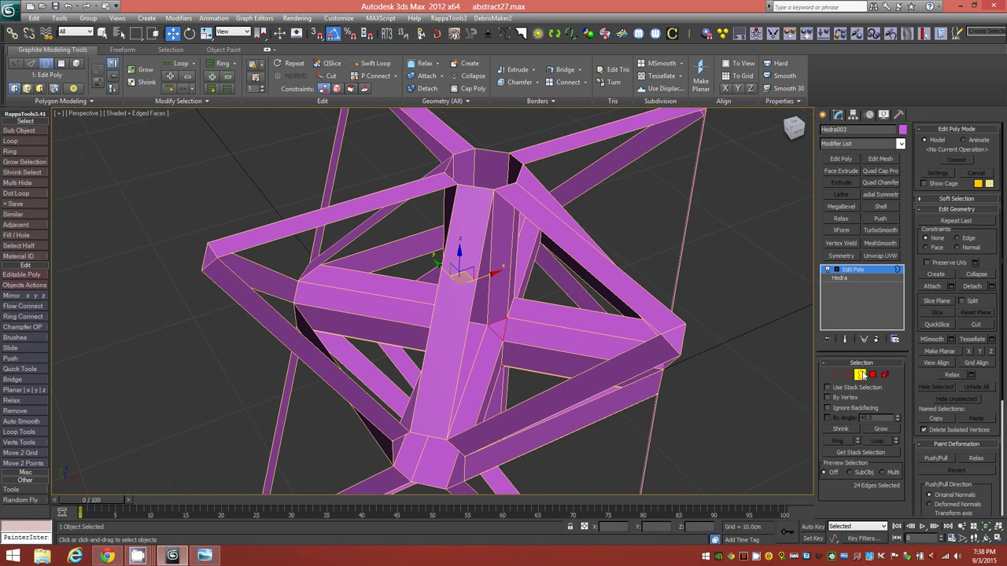
pyautogui.click(856, 270)
pyautogui.click(879, 230)
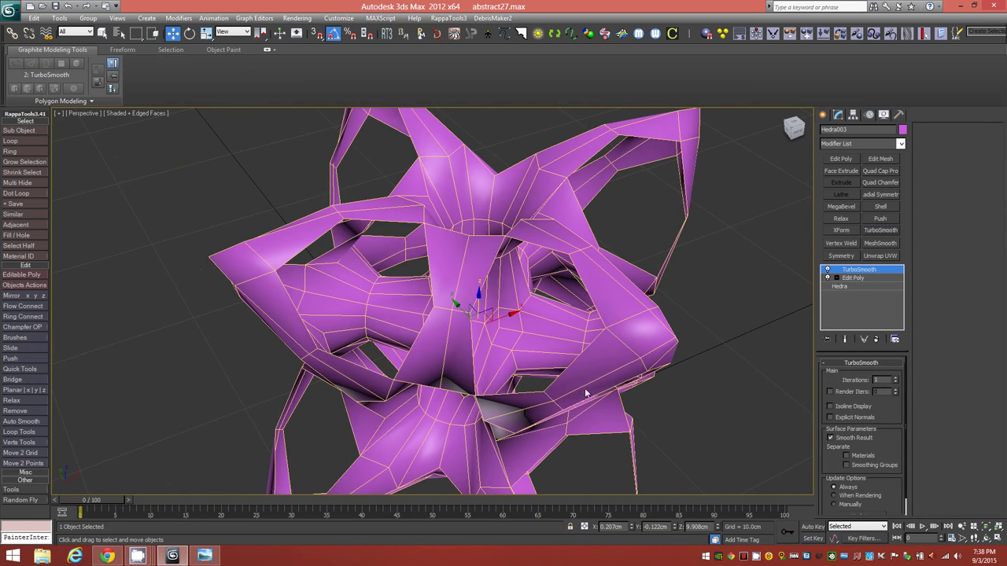
pyautogui.keyDown('alt'); pyautogui.moveTo(543, 305); pyautogui.dragTo(458, 298, button='middle'); pyautogui.keyUp('alt')
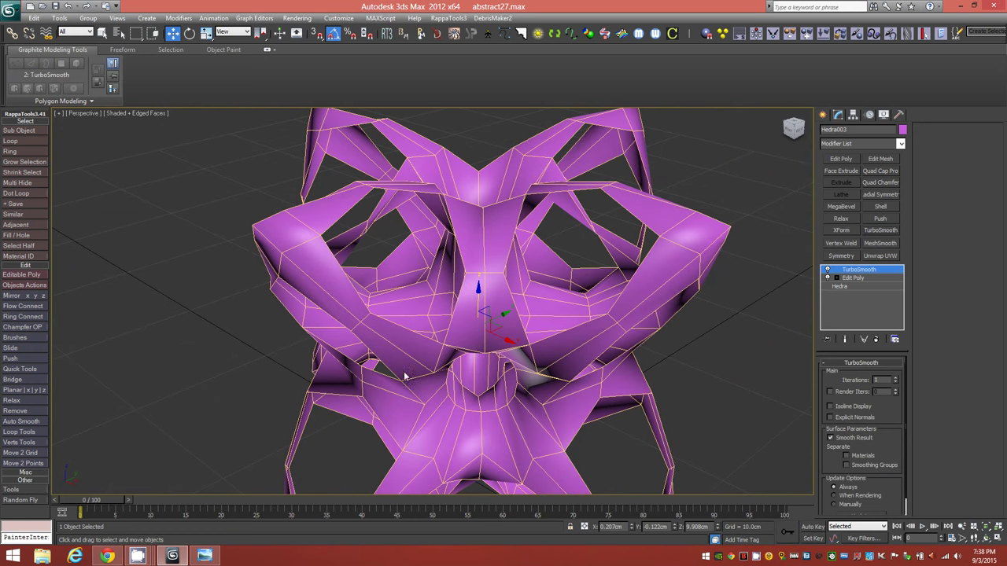
pyautogui.keyDown('alt'); pyautogui.moveTo(415, 350); pyautogui.dragTo(359, 338, button='middle'); pyautogui.keyUp('alt')
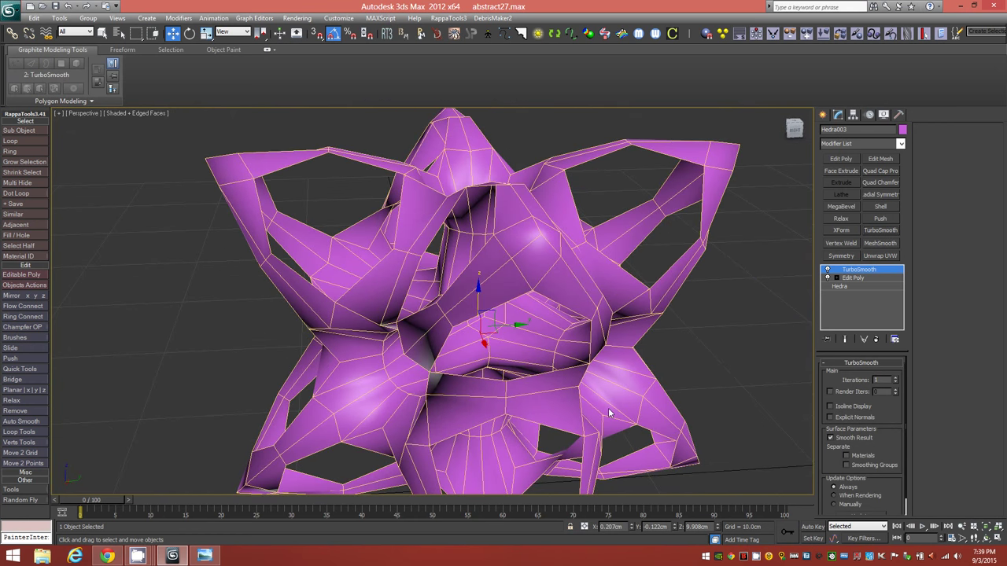
pyautogui.keyDown('alt'); pyautogui.moveTo(409, 399); pyautogui.dragTo(449, 351, button='middle'); pyautogui.keyUp('alt')
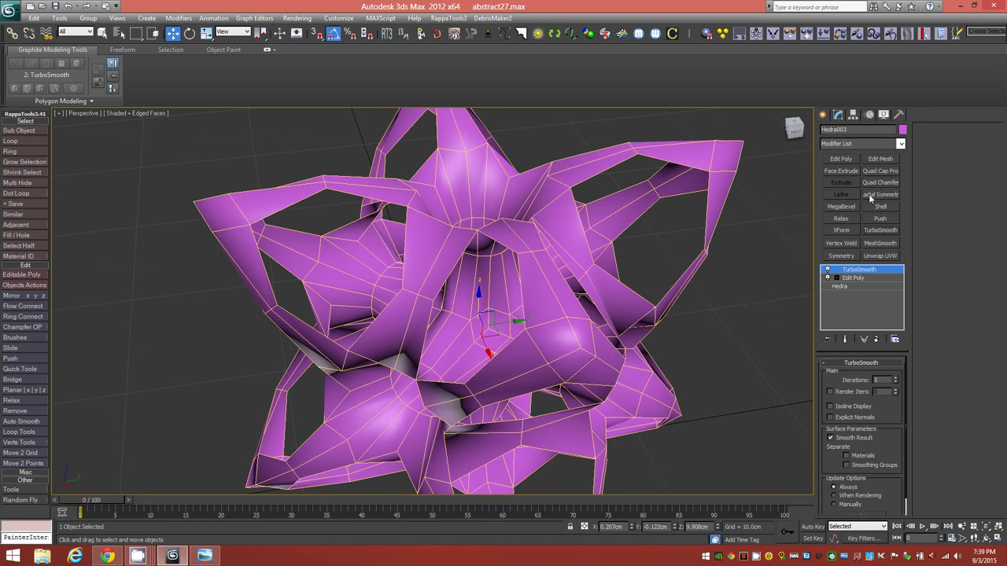
# - Add a Relax modifier above TurboSmooth with a relax value of 0.5 and 20 iterations
pyautogui.click(844, 221)
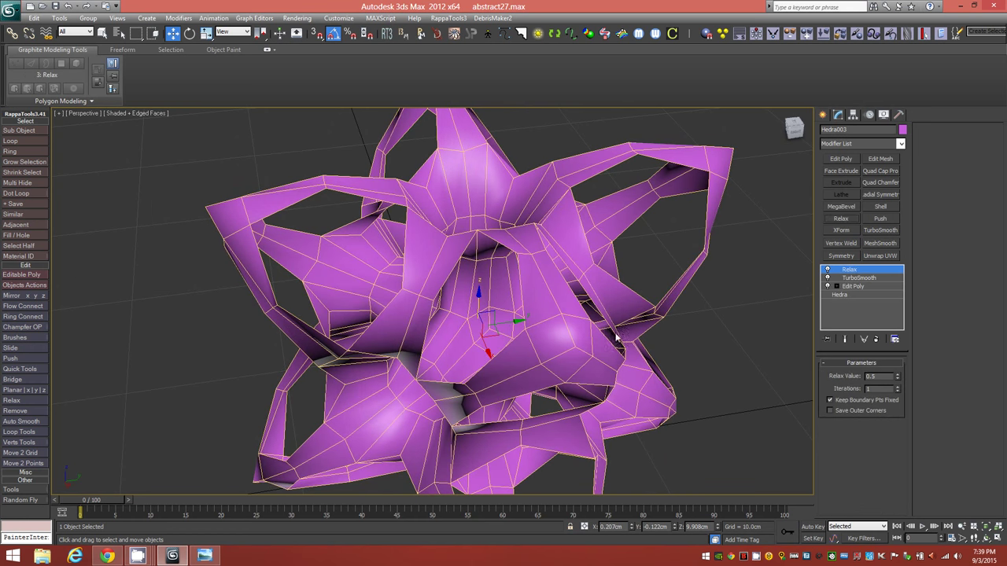
pyautogui.keyDown('alt'); pyautogui.moveTo(504, 326); pyautogui.dragTo(477, 322, button='middle'); pyautogui.keyUp('alt')
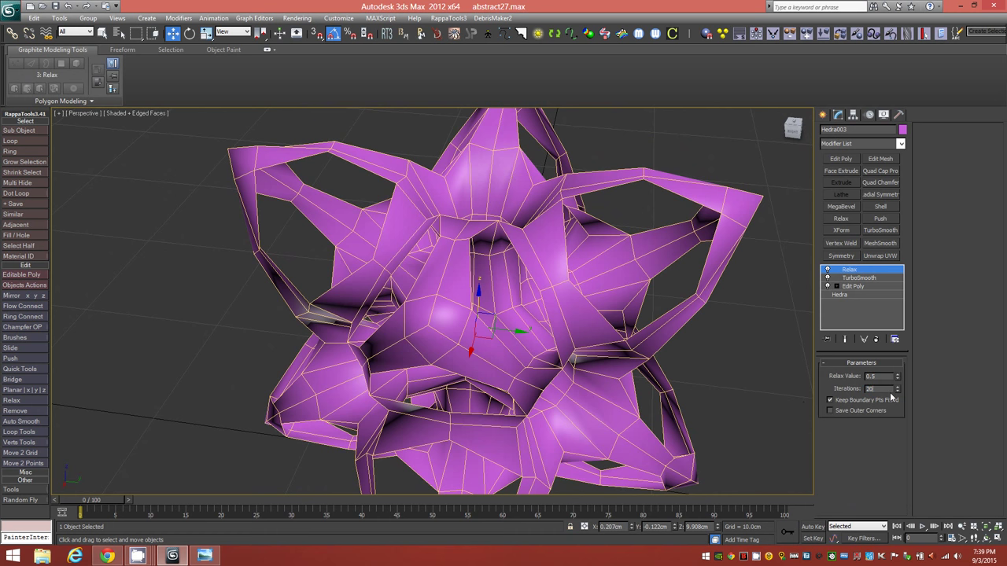
pyautogui.press('Return')
pyautogui.keyDown('alt'); pyautogui.moveTo(574, 380); pyautogui.dragTo(705, 394, button='middle'); pyautogui.keyUp('alt')
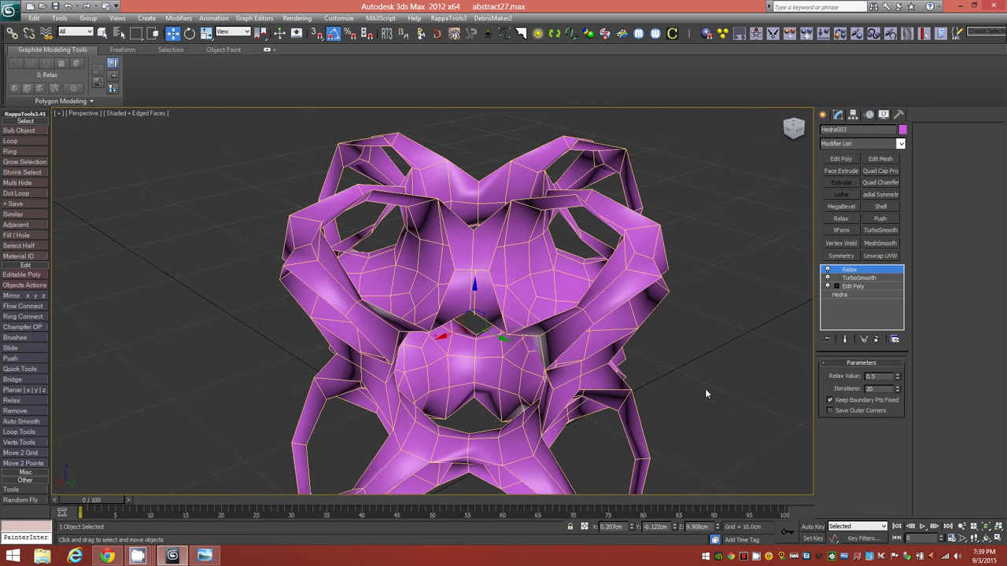
# - Toggle the Relax modifier off and on to compare its effect, and check the reference render octostar.png in Windows Photo Viewer
pyautogui.click(827, 269)
pyautogui.click(828, 270)
pyautogui.click(828, 270)
pyautogui.keyDown('alt'); pyautogui.moveTo(421, 325); pyautogui.dragTo(425, 378, button='middle'); pyautogui.keyUp('alt')
pyautogui.click(827, 269)
pyautogui.click(207, 555)
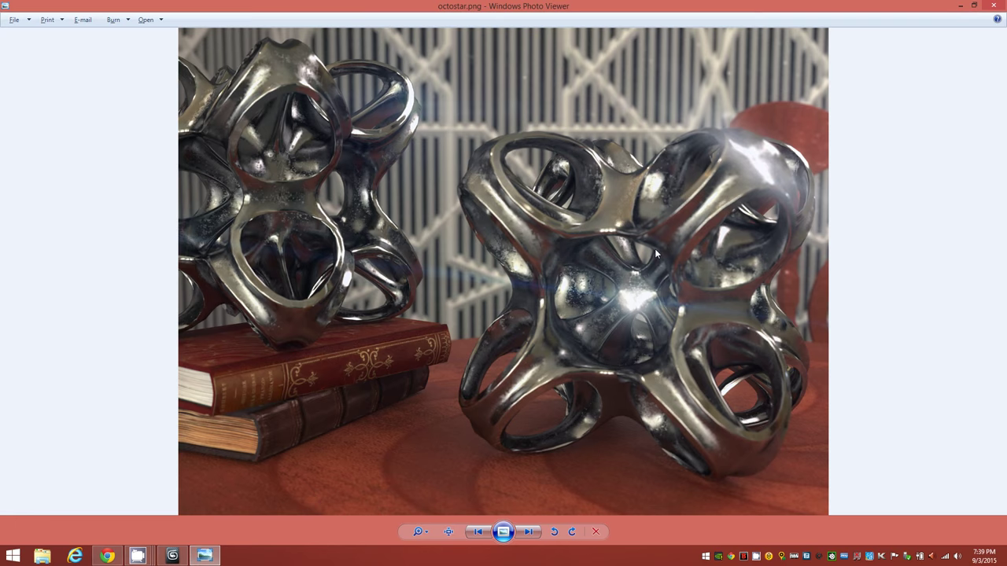
pyautogui.click(173, 555)
pyautogui.keyDown('alt'); pyautogui.moveTo(464, 289); pyautogui.dragTo(490, 332, button='middle'); pyautogui.keyUp('alt')
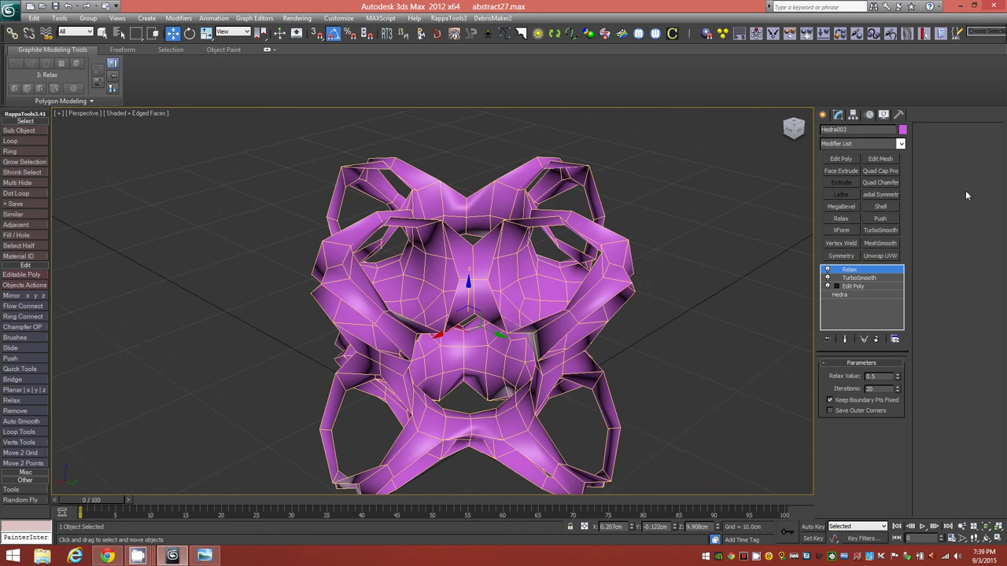
# - Add a Shell modifier with an inner amount of 0.7 cm, and toggle its Select Edges option off and back on
pyautogui.click(881, 207)
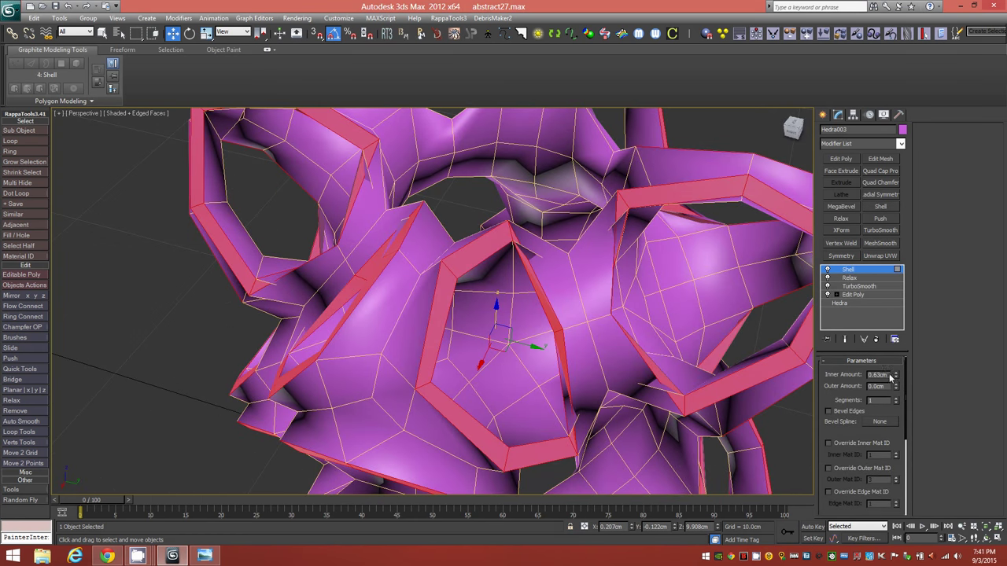
pyautogui.click(897, 377)
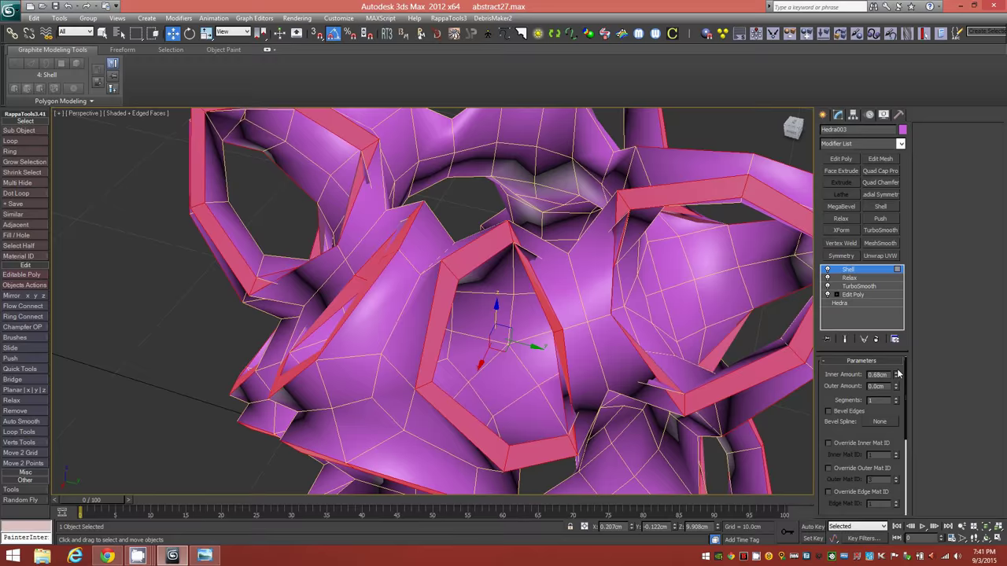
pyautogui.moveTo(897, 377); pyautogui.dragTo(901, 373)
pyautogui.keyDown('alt'); pyautogui.moveTo(641, 368); pyautogui.dragTo(503, 362, button='middle'); pyautogui.keyUp('alt')
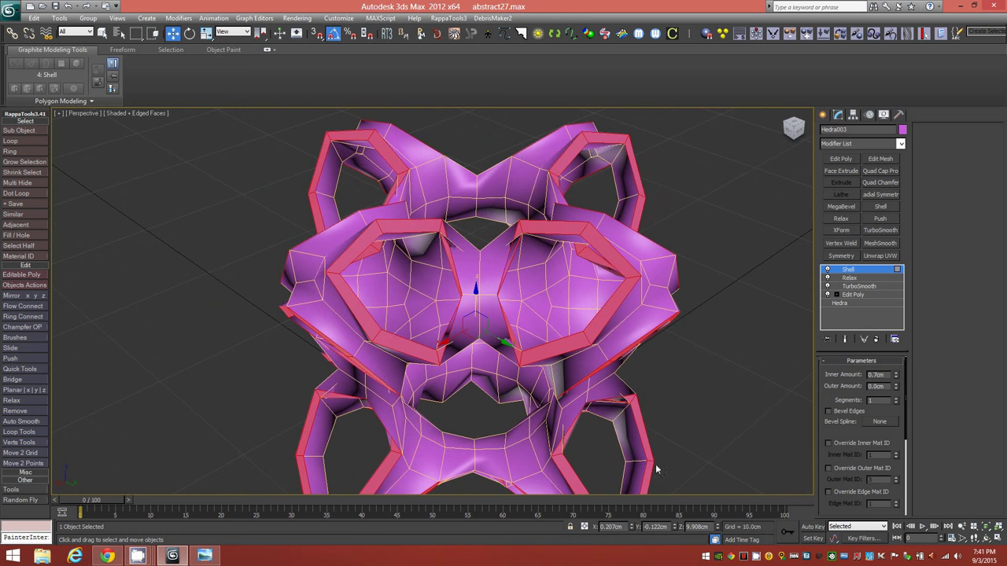
pyautogui.scroll(-5, 865, 441)
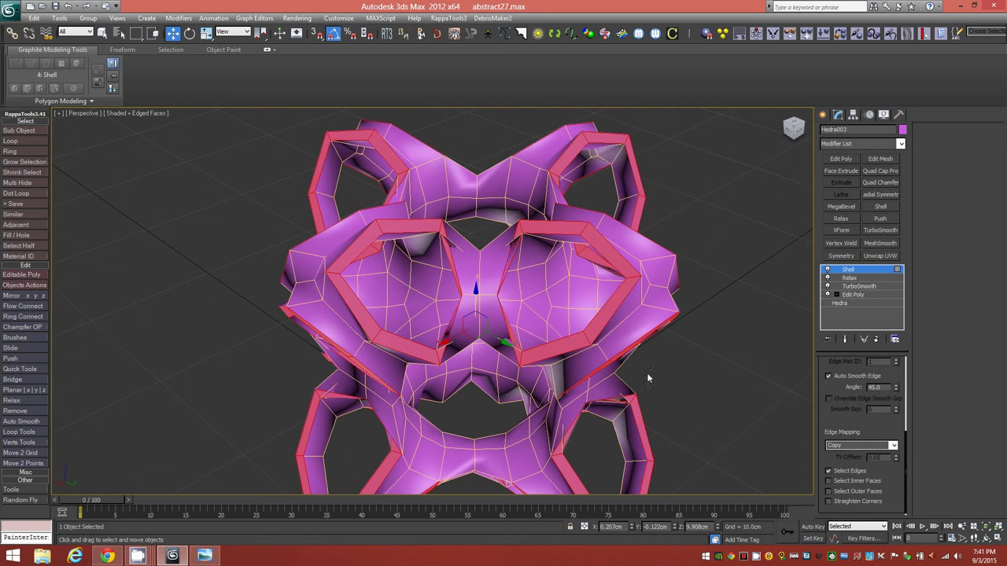
pyautogui.click(829, 471)
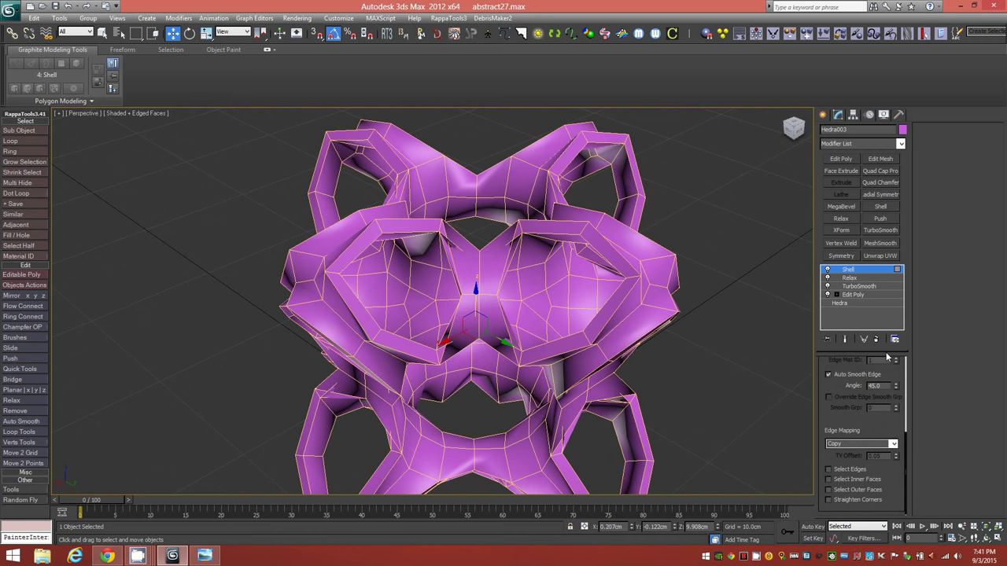
pyautogui.click(828, 470)
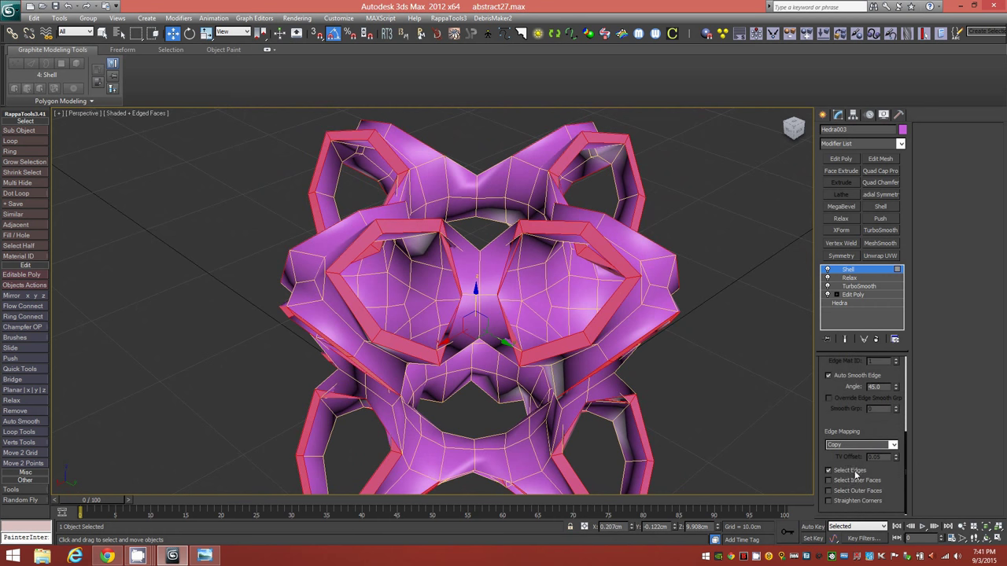
# - Add an Edit Poly modifier above Shell and enter polygon level with the rim polygons around the lattice openings selected
pyautogui.click(839, 159)
pyautogui.click(873, 375)
pyautogui.keyDown('alt'); pyautogui.moveTo(453, 297); pyautogui.dragTo(507, 253, button='middle'); pyautogui.keyUp('alt')
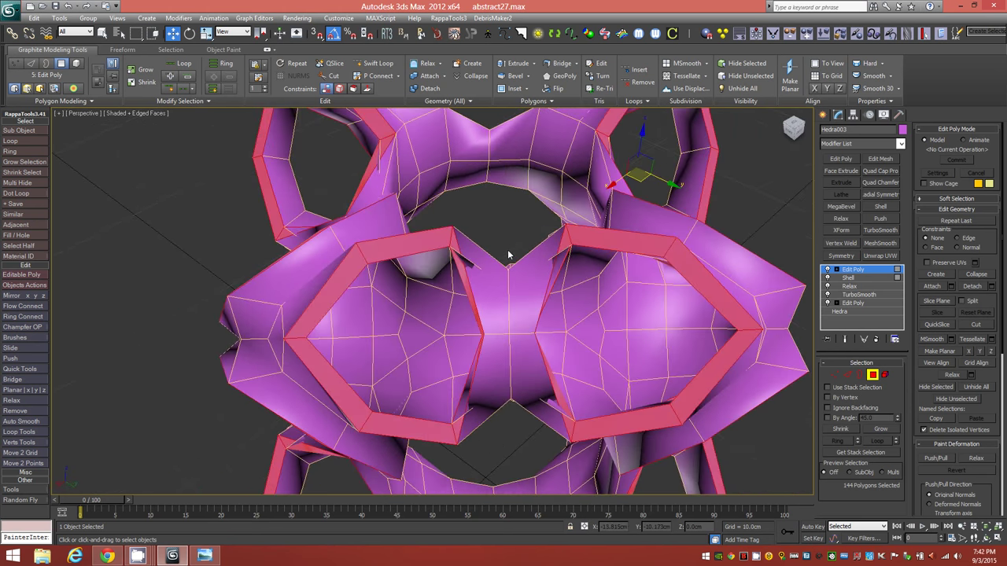
pyautogui.keyDown('alt'); pyautogui.moveTo(500, 343); pyautogui.dragTo(520, 334, button='middle'); pyautogui.keyUp('alt')
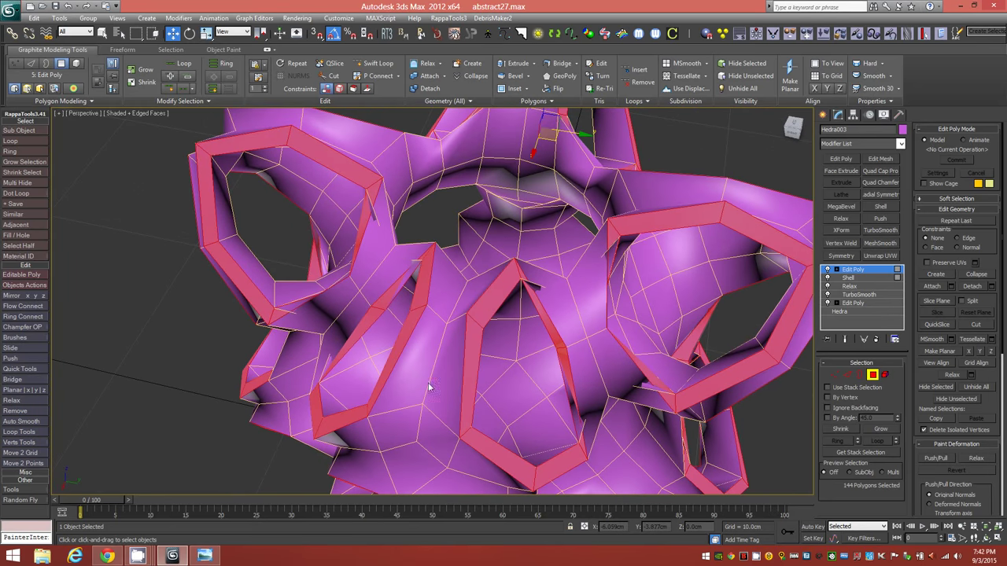
pyautogui.keyDown('alt'); pyautogui.moveTo(455, 332); pyautogui.dragTo(464, 340, button='middle'); pyautogui.keyUp('alt')
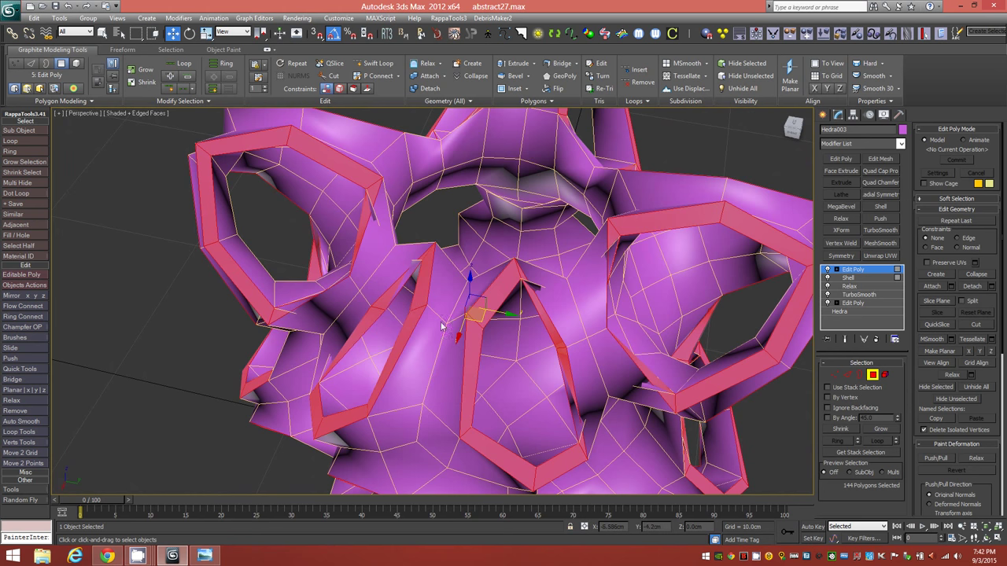
pyautogui.moveTo(472, 377)
pyautogui.keyDown('alt'); pyautogui.mouseDown(button='middle')
pyautogui.moveTo(467, 355)
pyautogui.moveTo(490, 349)
pyautogui.moveTo(396, 346)
pyautogui.moveTo(382, 308)
pyautogui.moveTo(464, 366)
pyautogui.moveTo(476, 358)
pyautogui.moveTo(451, 364)
pyautogui.moveTo(482, 359)
pyautogui.moveTo(464, 371)
pyautogui.mouseUp(button='middle'); pyautogui.keyUp('alt')
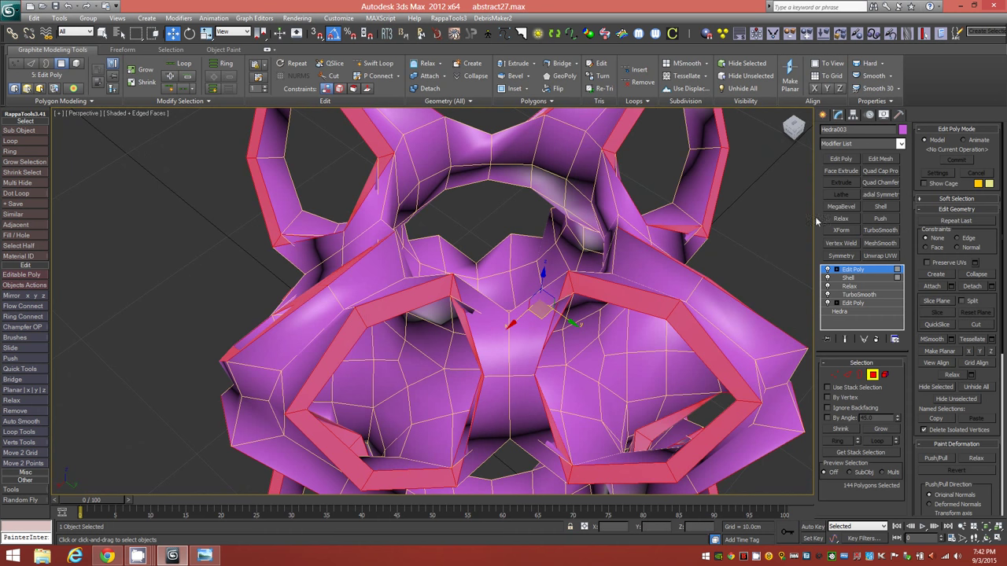
# - Outline the selected rim polygons by about 0.22 cm to widen the rims of all openings
pyautogui.click(428, 75)
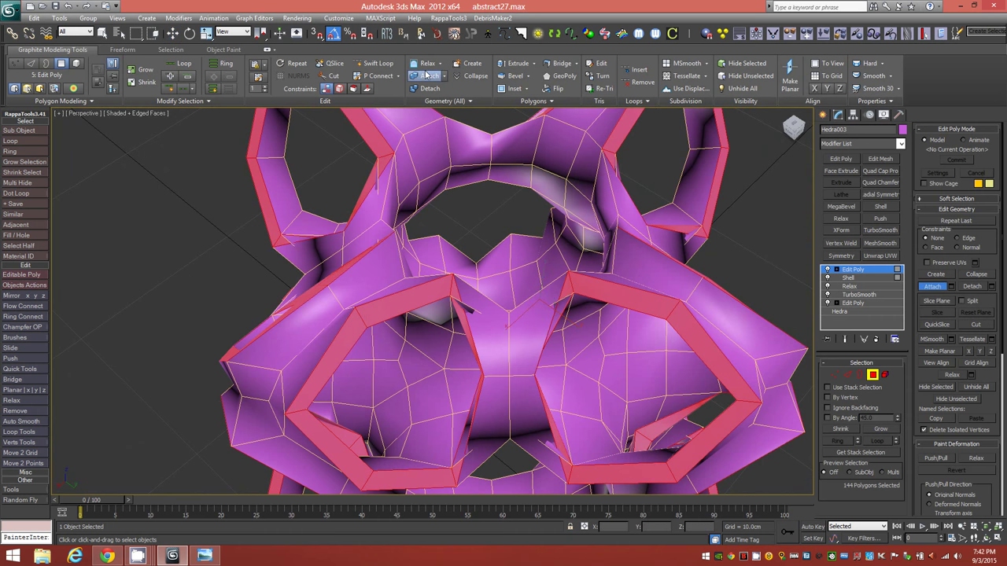
pyautogui.click(427, 65)
pyautogui.keyDown('alt'); pyautogui.moveTo(551, 288); pyautogui.dragTo(568, 251, button='middle'); pyautogui.keyUp('alt')
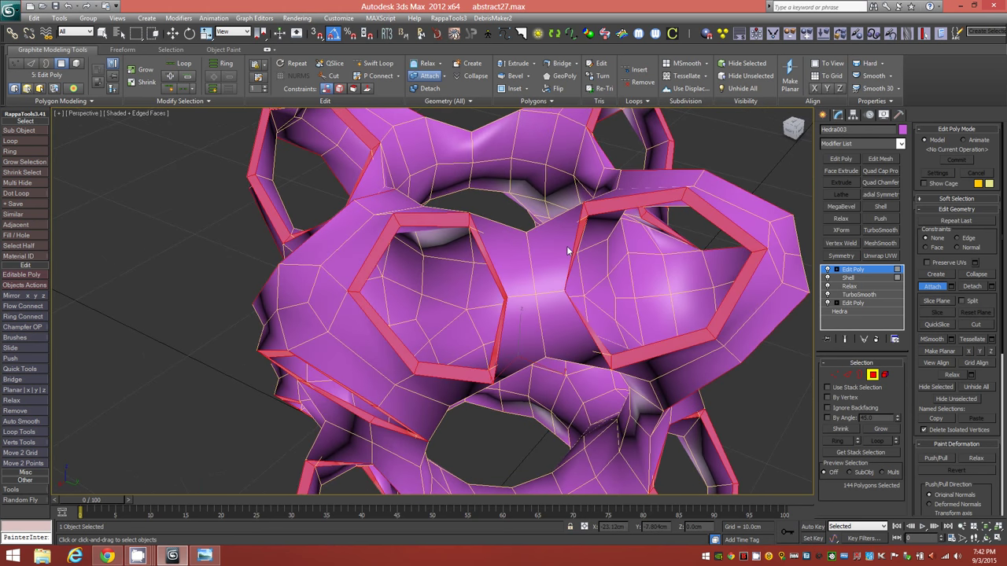
pyautogui.click(557, 102)
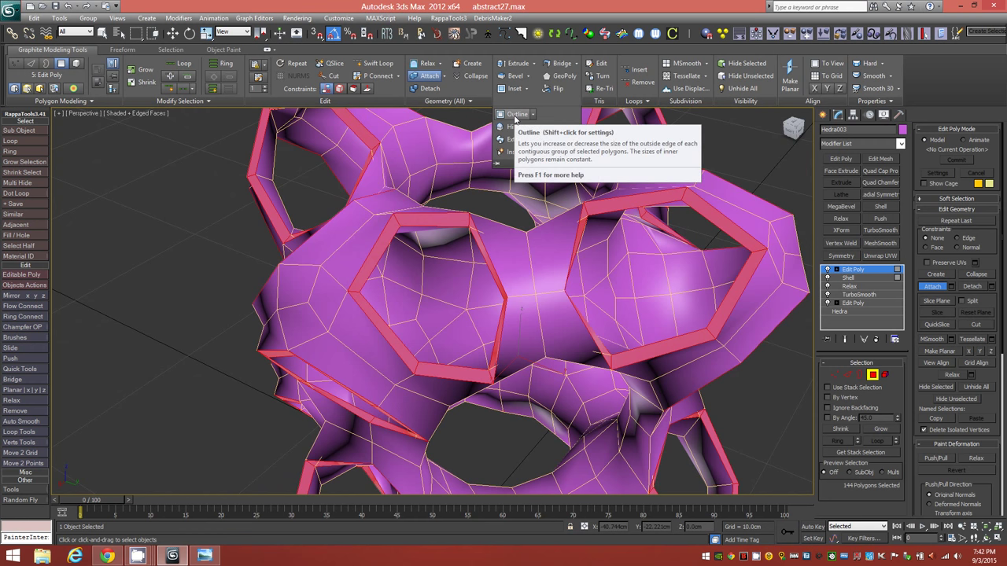
pyautogui.click(516, 117)
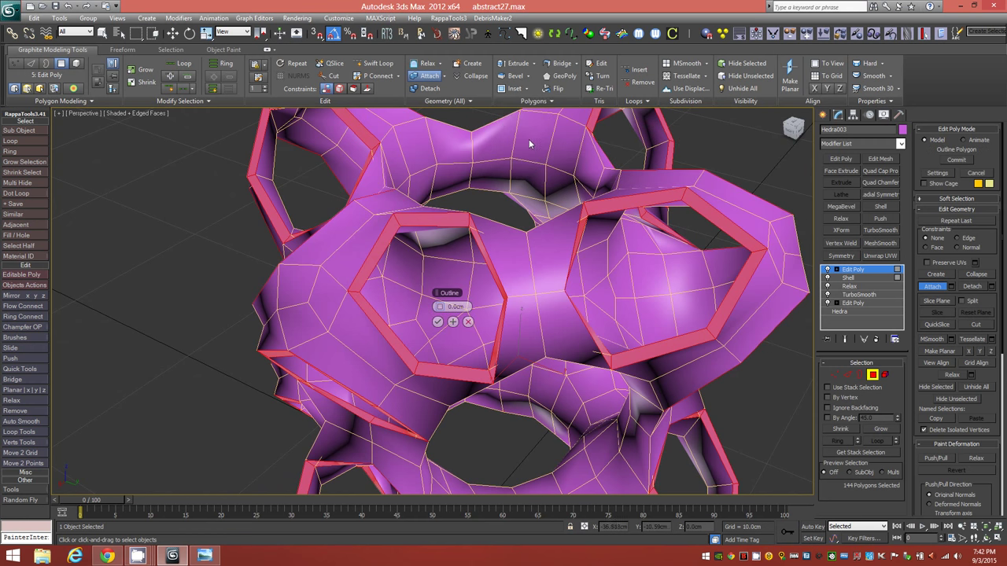
pyautogui.moveTo(443, 308); pyautogui.dragTo(447, 306)
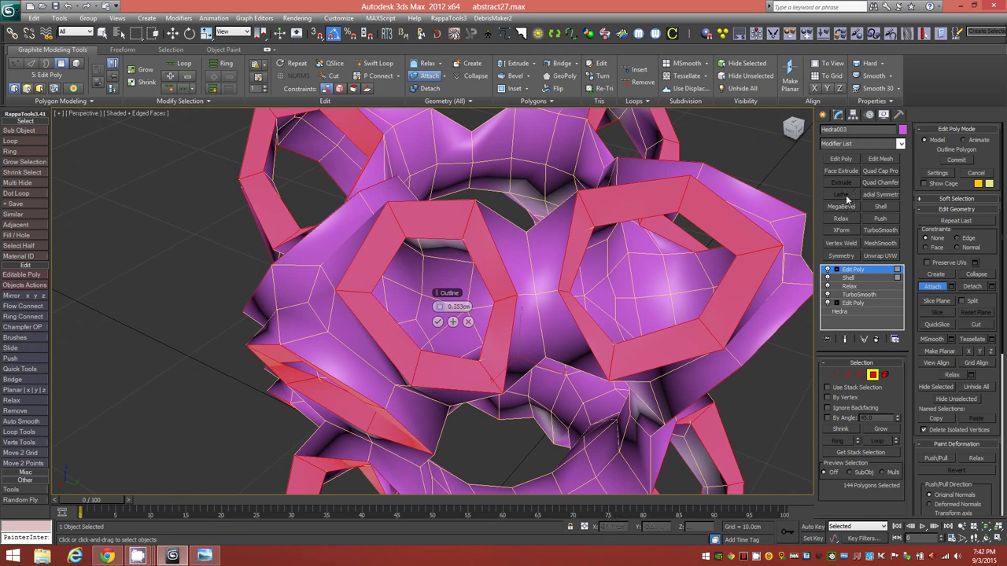
pyautogui.keyDown('alt'); pyautogui.moveTo(441, 267); pyautogui.dragTo(501, 272, button='middle'); pyautogui.keyUp('alt')
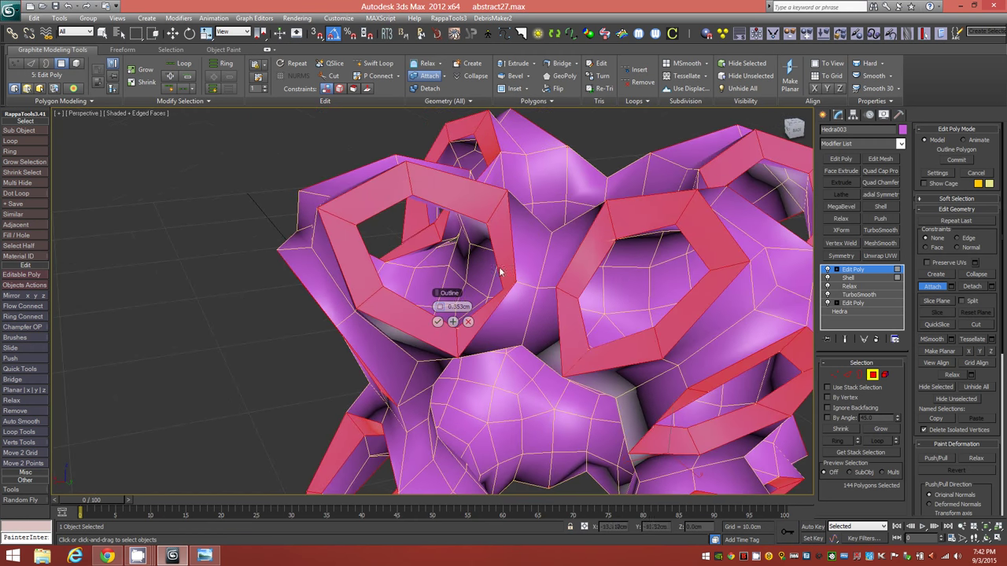
pyautogui.moveTo(441, 316); pyautogui.dragTo(438, 311)
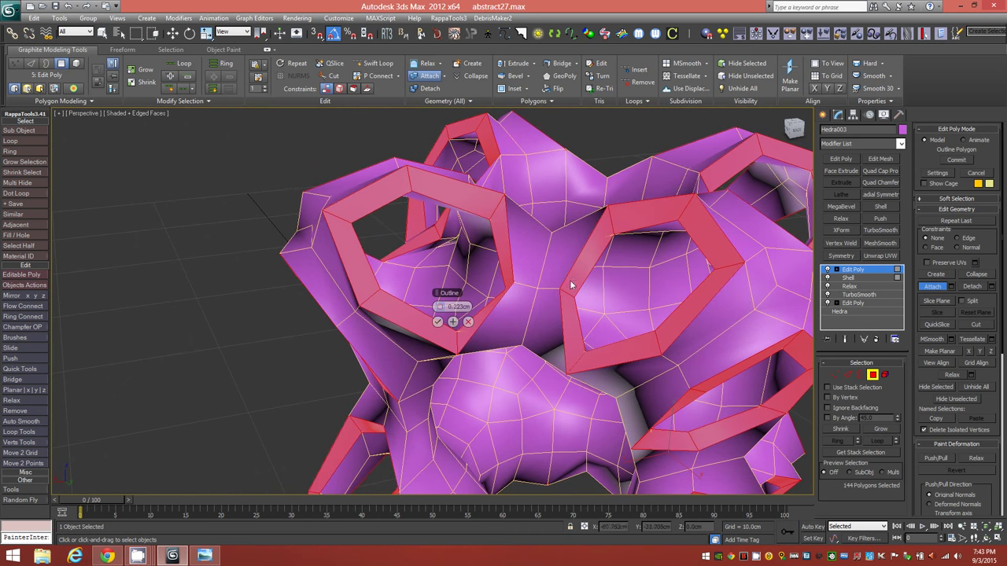
pyautogui.click(439, 323)
# - Inset the selected rim polygons as a group by 0.13 cm and switch off Attach
pyautogui.keyDown('alt'); pyautogui.moveTo(501, 258); pyautogui.dragTo(559, 307, button='middle'); pyautogui.keyUp('alt')
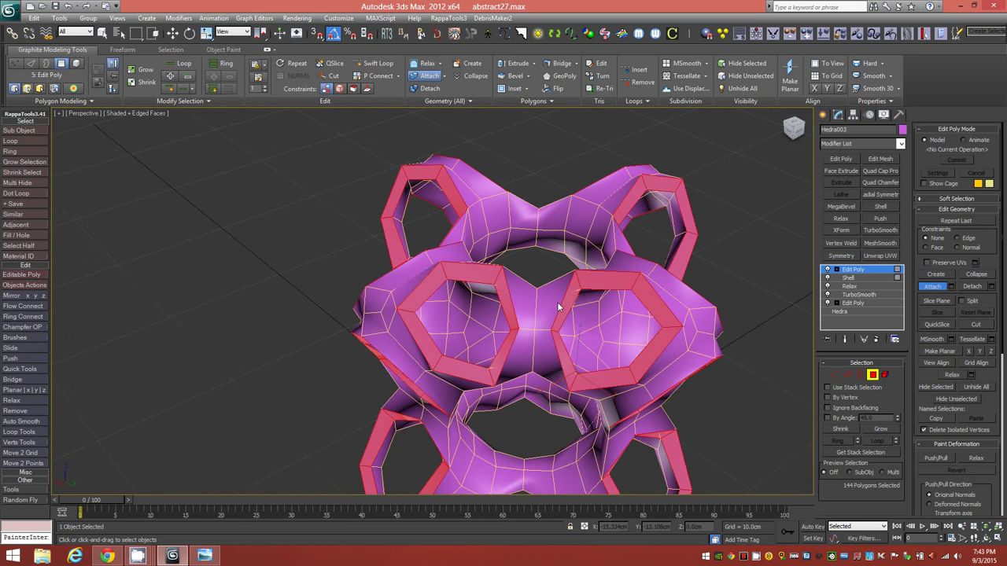
pyautogui.click(526, 89)
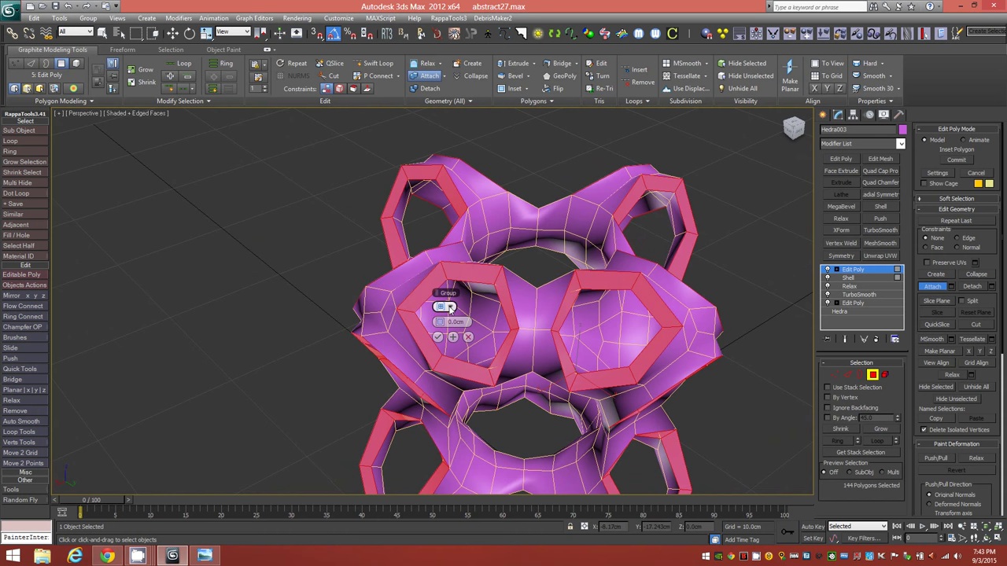
pyautogui.moveTo(441, 322); pyautogui.dragTo(447, 323)
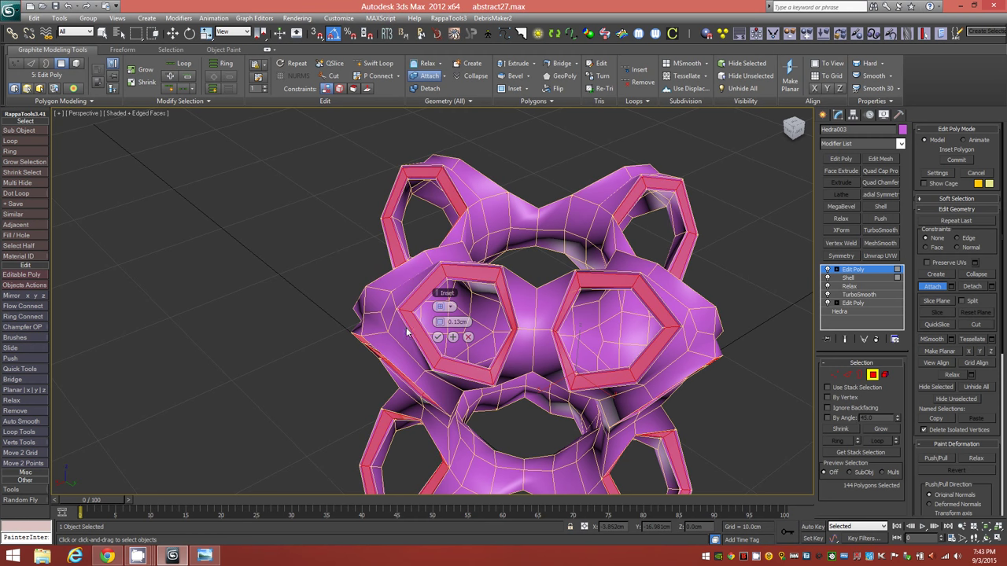
pyautogui.scroll(5, 347, 336)
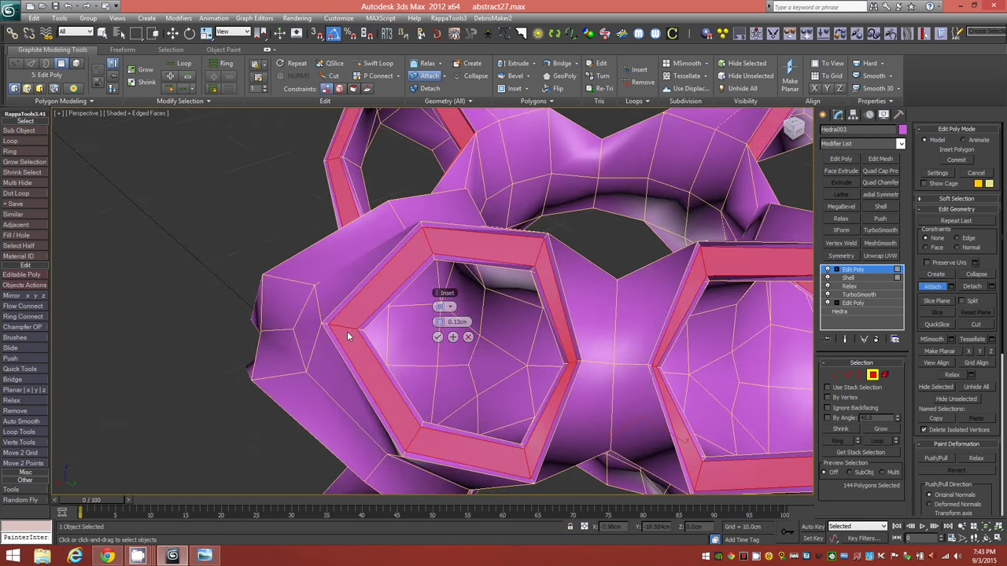
pyautogui.keyDown('alt'); pyautogui.moveTo(347, 332); pyautogui.dragTo(340, 317, button='middle'); pyautogui.keyUp('alt')
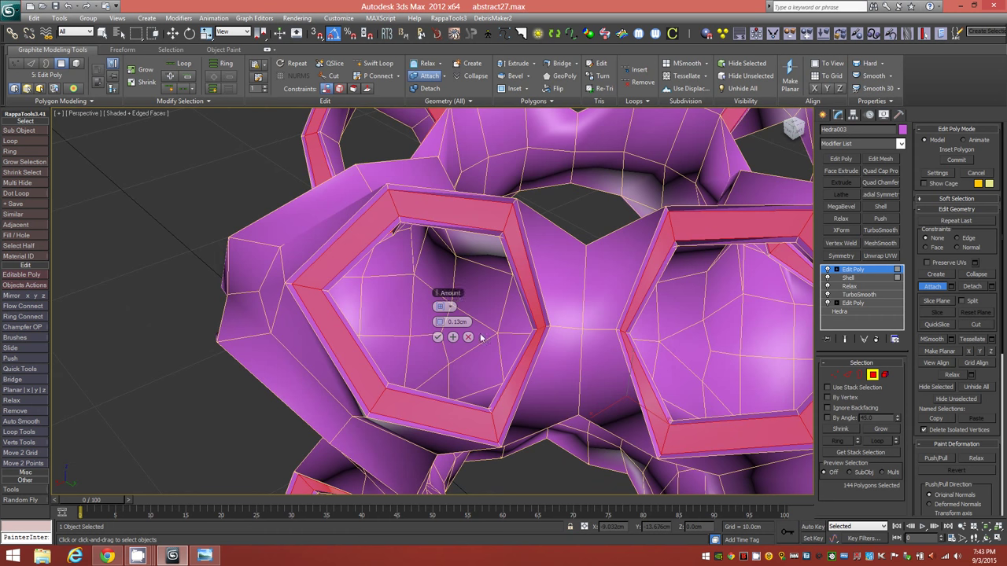
pyautogui.keyDown('alt'); pyautogui.moveTo(276, 425); pyautogui.dragTo(317, 360, button='middle'); pyautogui.keyUp('alt')
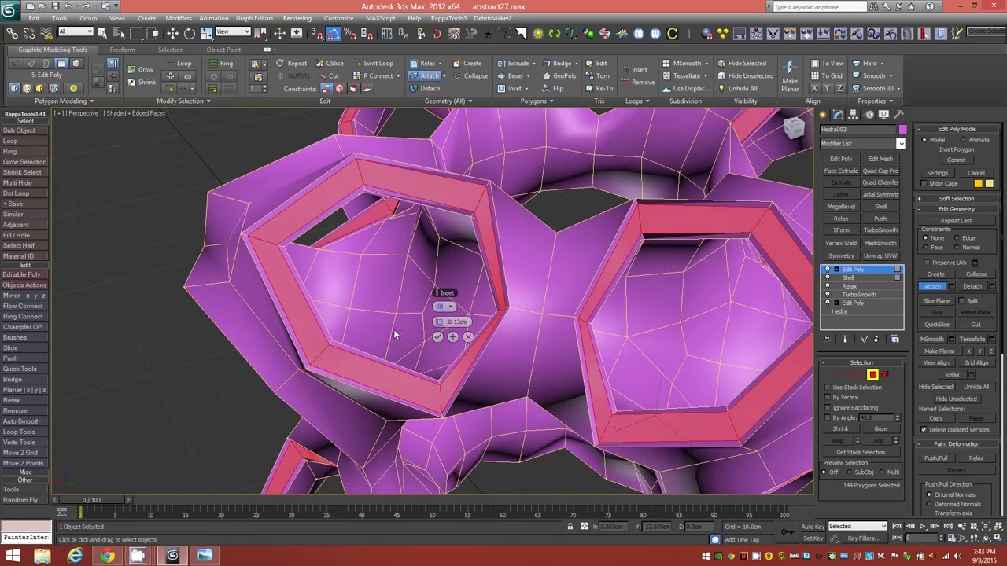
pyautogui.click(438, 338)
pyautogui.moveTo(373, 282)
pyautogui.keyDown('alt'); pyautogui.mouseDown(button='middle')
pyautogui.moveTo(359, 306)
pyautogui.moveTo(329, 306)
pyautogui.moveTo(376, 301)
pyautogui.moveTo(448, 270)
pyautogui.moveTo(371, 286)
pyautogui.moveTo(394, 286)
pyautogui.moveTo(381, 274)
pyautogui.moveTo(372, 280)
pyautogui.mouseUp(button='middle'); pyautogui.keyUp('alt')
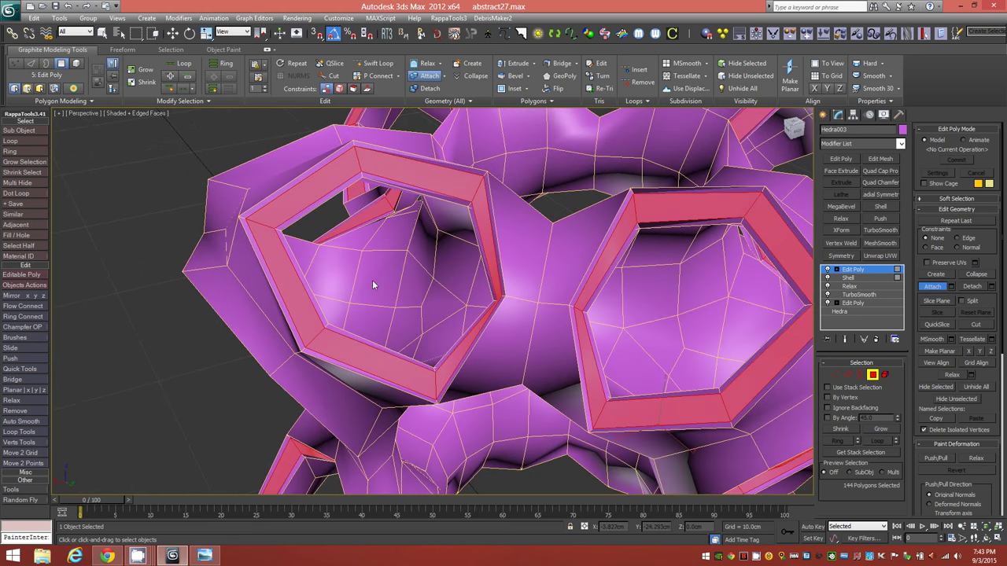
pyautogui.click(933, 287)
# - Leave polygon editing and examine the widened, inset rims of the lattice from several angles
pyautogui.keyDown('alt'); pyautogui.moveTo(576, 270); pyautogui.dragTo(565, 295, button='middle'); pyautogui.keyUp('alt')
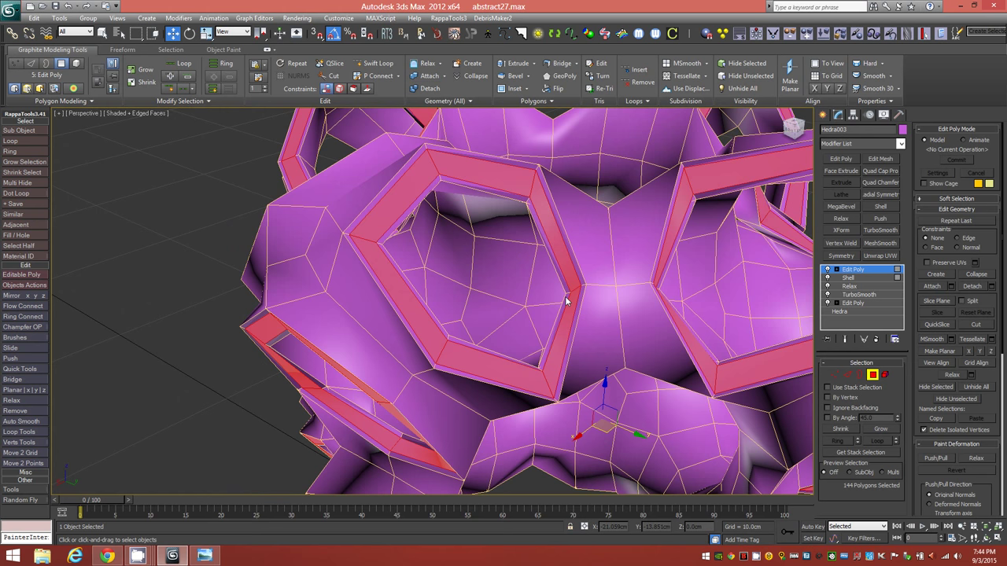
pyautogui.keyDown('alt'); pyautogui.moveTo(475, 307); pyautogui.dragTo(463, 312, button='middle'); pyautogui.keyUp('alt')
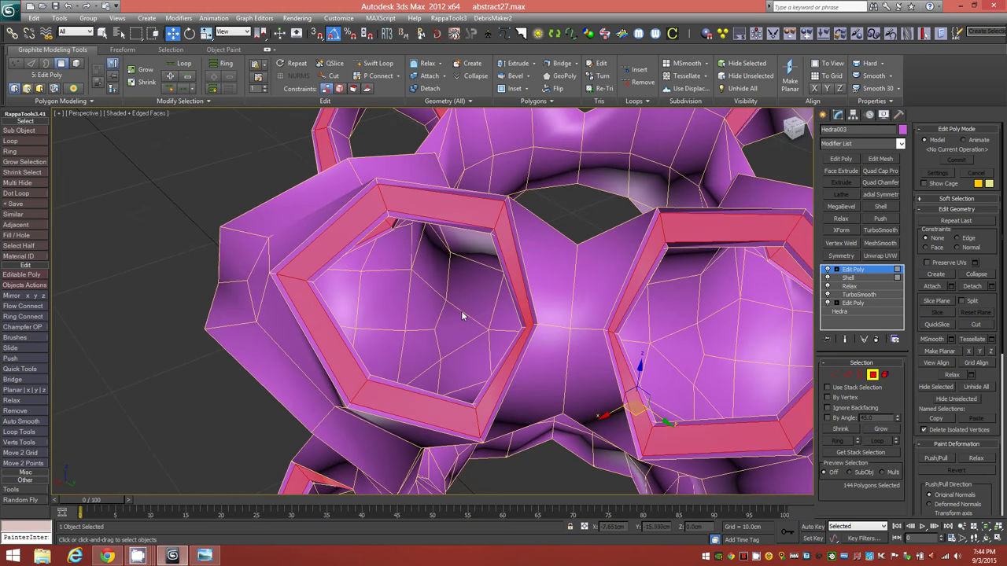
pyautogui.press('4')
pyautogui.keyDown('alt'); pyautogui.moveTo(394, 341); pyautogui.dragTo(386, 255, button='middle'); pyautogui.keyUp('alt')
pyautogui.keyDown('alt'); pyautogui.moveTo(259, 219); pyautogui.dragTo(331, 264, button='middle'); pyautogui.keyUp('alt')
pyautogui.scroll(-5, 327, 273)
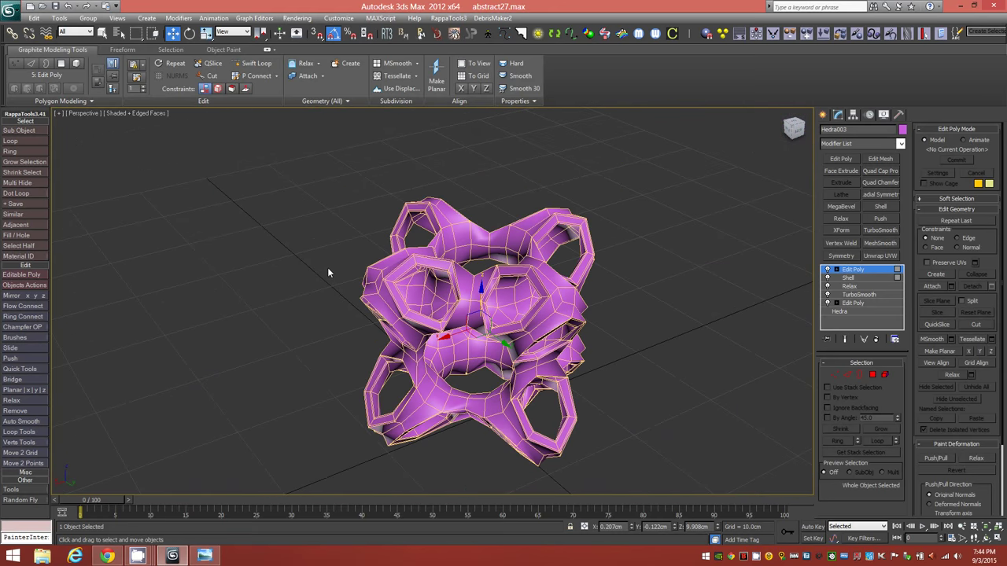
pyautogui.moveTo(422, 300)
pyautogui.keyDown('alt'); pyautogui.mouseDown(button='middle')
pyautogui.moveTo(429, 309)
pyautogui.moveTo(422, 300)
pyautogui.mouseUp(button='middle'); pyautogui.keyUp('alt')
pyautogui.scroll(6, 423, 300)
pyautogui.scroll(2, 423, 300)
pyautogui.keyDown('alt'); pyautogui.moveTo(433, 353); pyautogui.dragTo(461, 395, button='middle'); pyautogui.keyUp('alt')
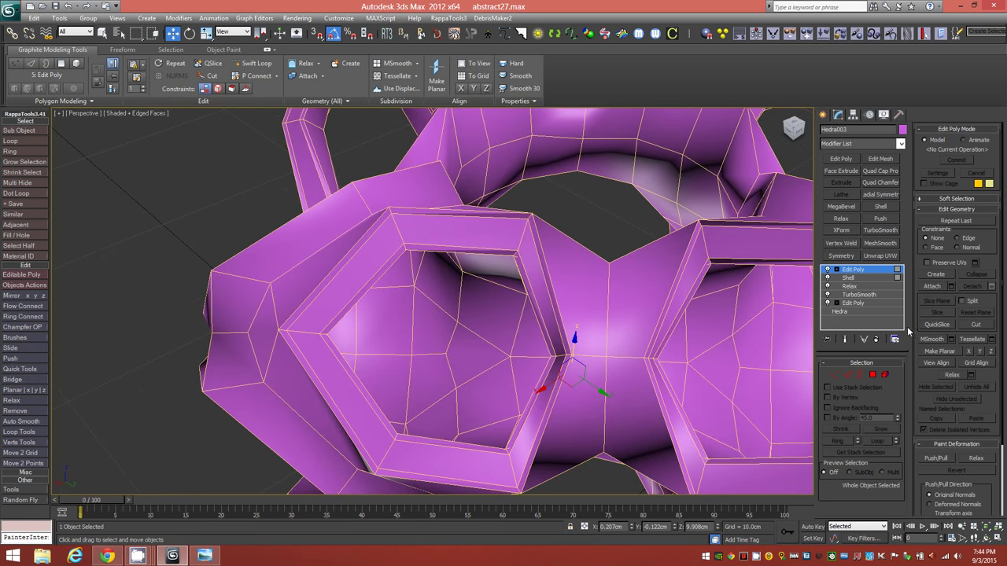
# - Return to polygon level and select the three adjoining polygons on the inner wall seen through one hexagonal opening
pyautogui.click(876, 374)
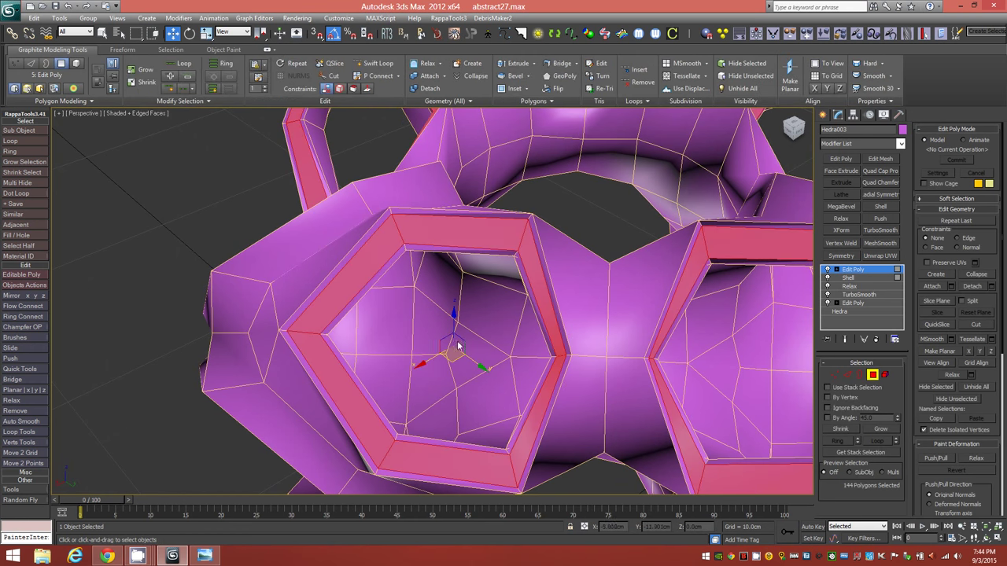
pyautogui.click(430, 334)
pyautogui.moveTo(444, 380)
pyautogui.keyDown('alt'); pyautogui.mouseDown(button='middle')
pyautogui.moveTo(467, 378)
pyautogui.moveTo(446, 375)
pyautogui.mouseUp(button='middle'); pyautogui.keyUp('alt')
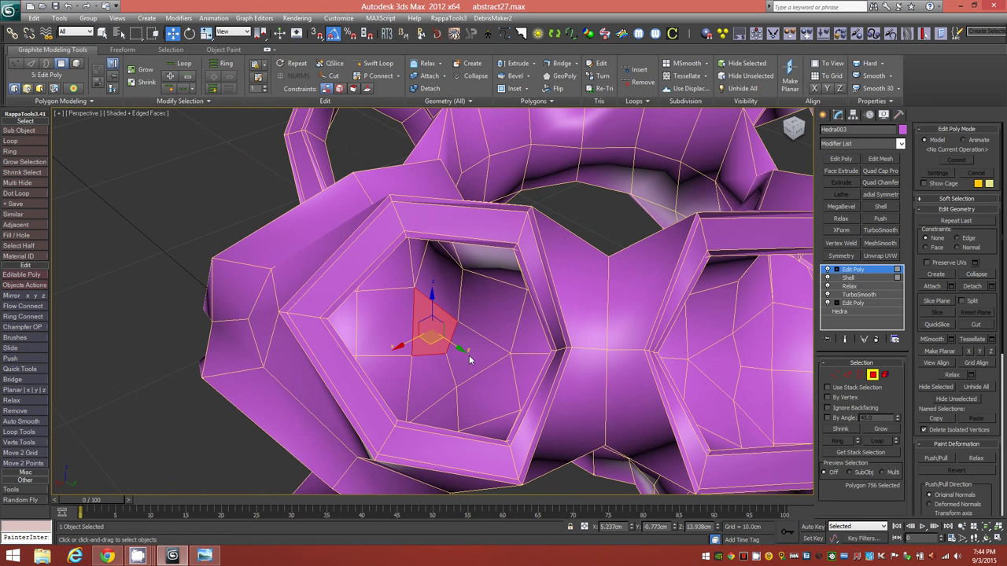
pyautogui.keyDown('ctrl'); pyautogui.click(469, 360); pyautogui.keyUp('ctrl')
pyautogui.keyDown('ctrl'); pyautogui.click(439, 403); pyautogui.keyUp('ctrl')
# - Add the three matching polygons on the opposite inner wall, beneath the rim, to the polygon selection
pyautogui.moveTo(488, 376)
pyautogui.keyDown('alt'); pyautogui.mouseDown(button='middle')
pyautogui.moveTo(457, 377)
pyautogui.moveTo(496, 370)
pyautogui.moveTo(453, 381)
pyautogui.moveTo(420, 354)
pyautogui.moveTo(387, 349)
pyautogui.moveTo(482, 375)
pyautogui.moveTo(439, 374)
pyautogui.moveTo(475, 368)
pyautogui.mouseUp(button='middle'); pyautogui.keyUp('alt')
pyautogui.keyDown('alt'); pyautogui.moveTo(473, 311); pyautogui.dragTo(371, 320, button='middle'); pyautogui.keyUp('alt')
pyautogui.moveTo(368, 314)
pyautogui.keyDown('alt'); pyautogui.mouseDown(button='middle')
pyautogui.moveTo(389, 335)
pyautogui.moveTo(353, 313)
pyautogui.mouseUp(button='middle'); pyautogui.keyUp('alt')
pyautogui.keyDown('alt'); pyautogui.moveTo(349, 245); pyautogui.dragTo(375, 352, button='middle'); pyautogui.keyUp('alt')
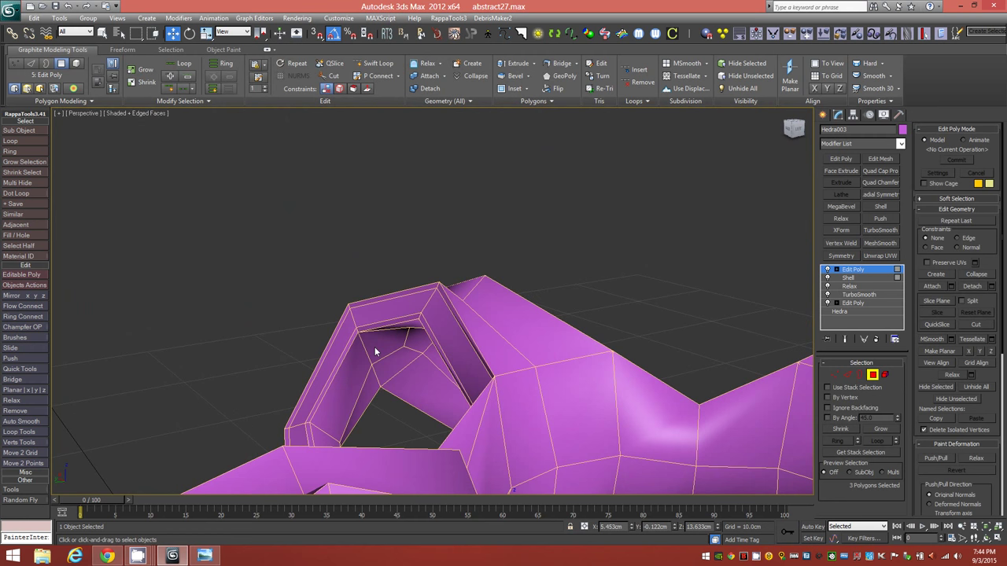
pyautogui.scroll(3, 377, 348)
pyautogui.scroll(5, 434, 317)
pyautogui.keyDown('alt'); pyautogui.moveTo(432, 318); pyautogui.dragTo(435, 297, button='middle'); pyautogui.keyUp('alt')
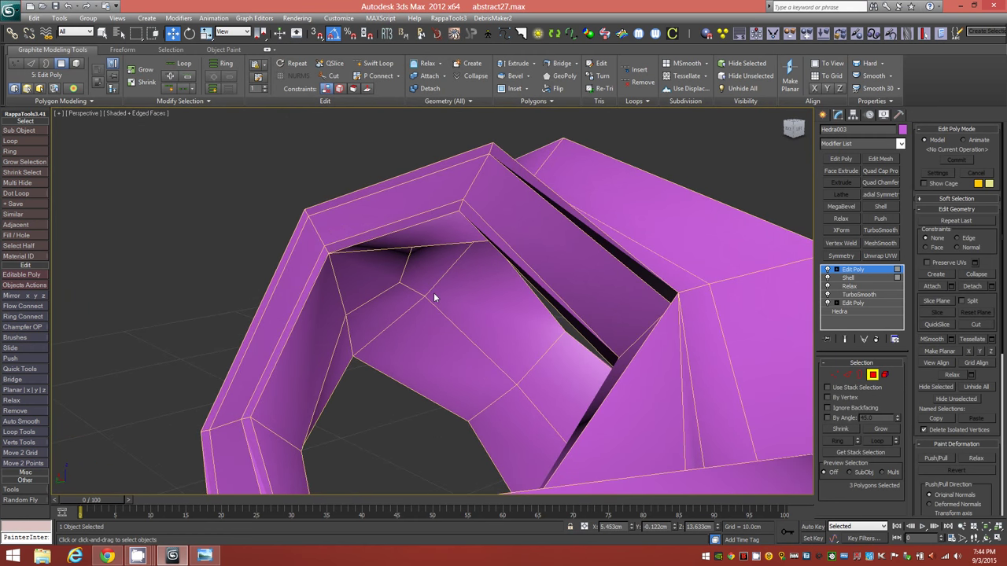
pyautogui.keyDown('ctrl'); pyautogui.click(374, 280); pyautogui.keyUp('ctrl')
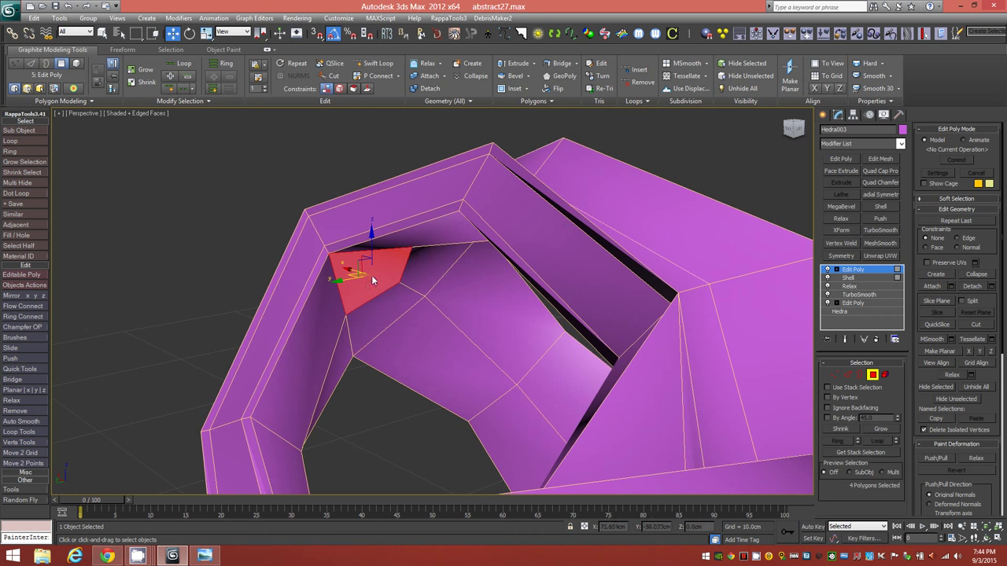
pyautogui.keyDown('ctrl'); pyautogui.click(426, 272); pyautogui.keyUp('ctrl')
pyautogui.keyDown('ctrl'); pyautogui.click(367, 316); pyautogui.keyUp('ctrl')
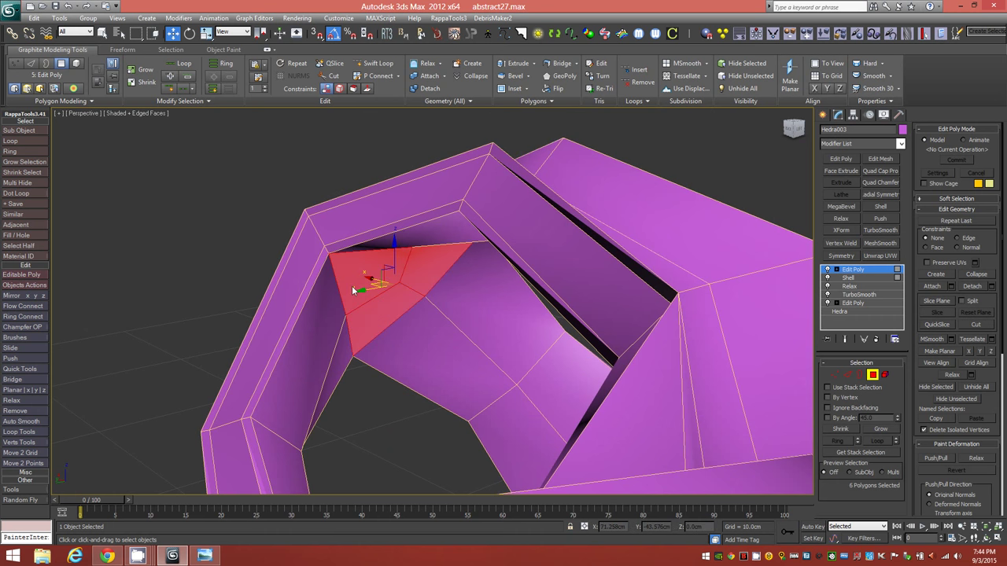
pyautogui.keyDown('alt'); pyautogui.moveTo(394, 299); pyautogui.dragTo(572, 329, button='middle'); pyautogui.keyUp('alt')
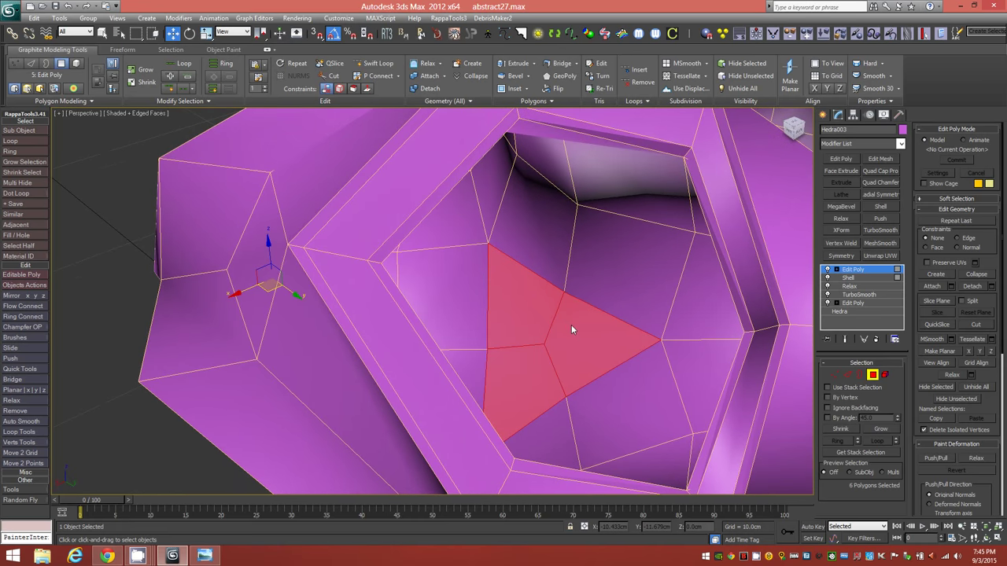
pyautogui.click(557, 64)
pyautogui.keyDown('alt'); pyautogui.moveTo(581, 314); pyautogui.dragTo(525, 309, button='middle'); pyautogui.keyUp('alt')
pyautogui.hotkey('ctrl', 'z')
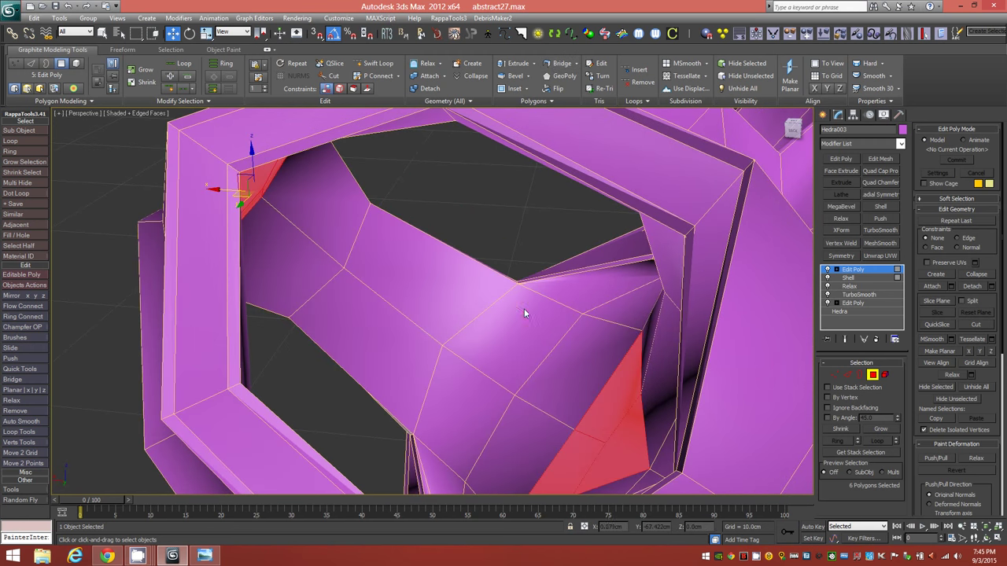
# - Bridge the six selected inner-wall polygons across the hexagonal opening with 2 segments and a taper of -2.586
pyautogui.click(575, 64)
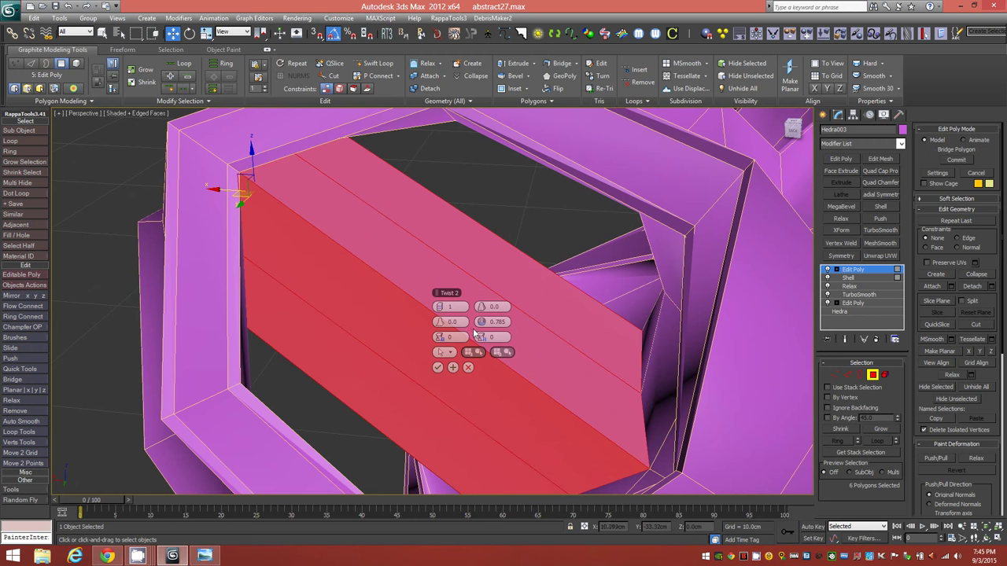
pyautogui.click(446, 308)
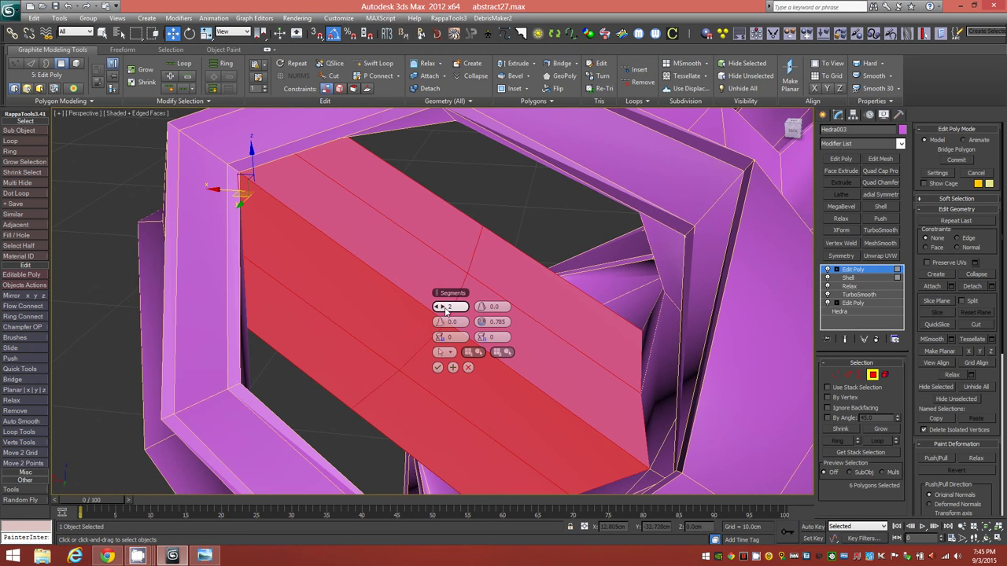
pyautogui.moveTo(485, 308); pyautogui.dragTo(484, 310)
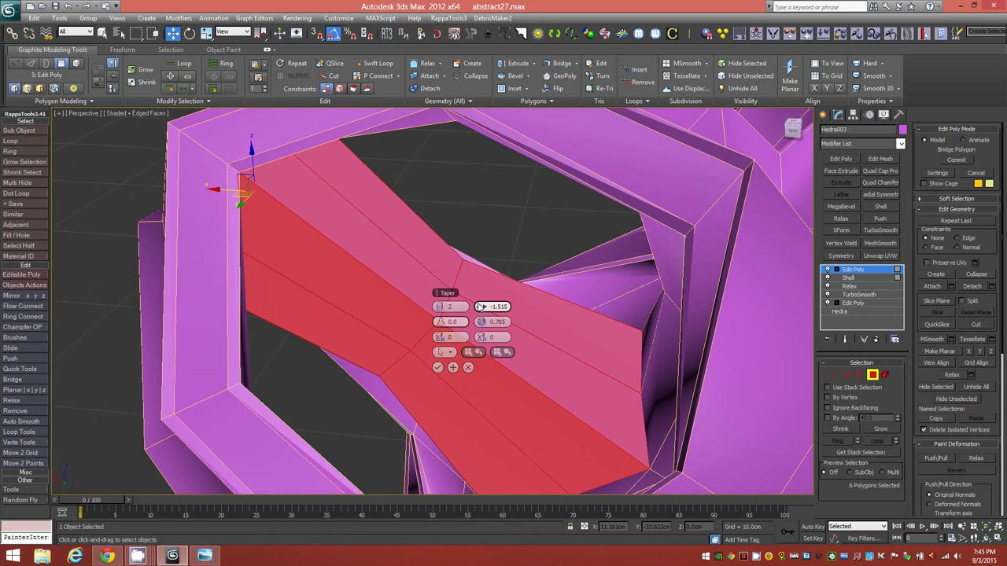
pyautogui.moveTo(481, 306); pyautogui.dragTo(481, 307)
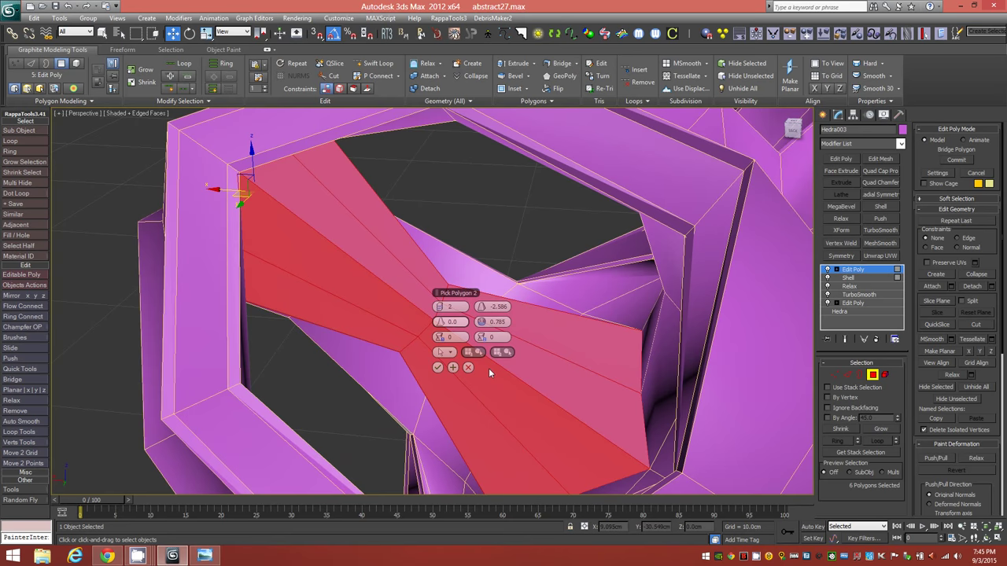
pyautogui.keyDown('alt'); pyautogui.moveTo(559, 343); pyautogui.dragTo(581, 354, button='middle'); pyautogui.keyUp('alt')
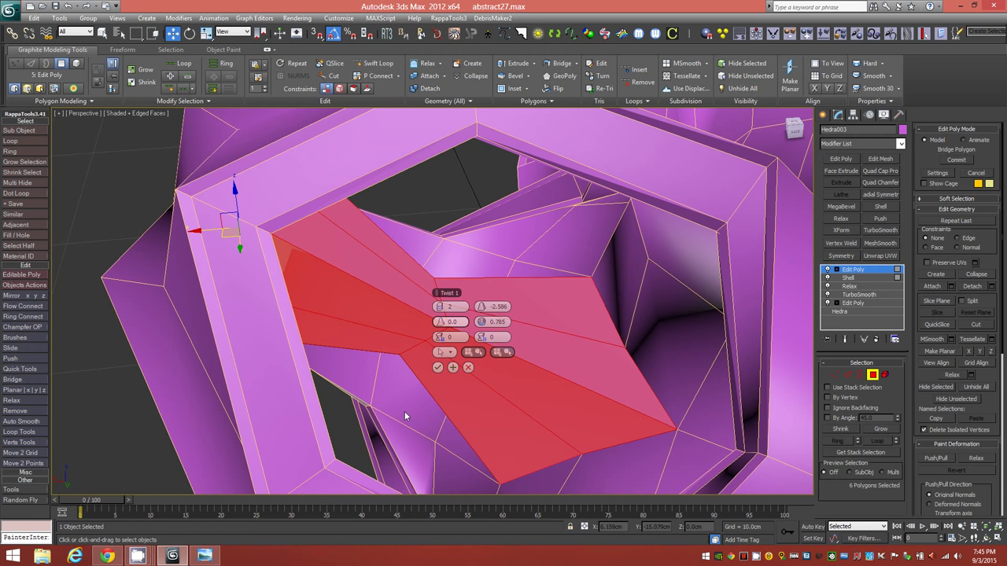
pyautogui.click(439, 369)
# - Select the three adjoining polygons on the inner wall of the neighbouring hexagonal opening
pyautogui.keyDown('alt'); pyautogui.moveTo(494, 343); pyautogui.dragTo(604, 331, button='middle'); pyautogui.keyUp('alt')
pyautogui.scroll(-10, 572, 319)
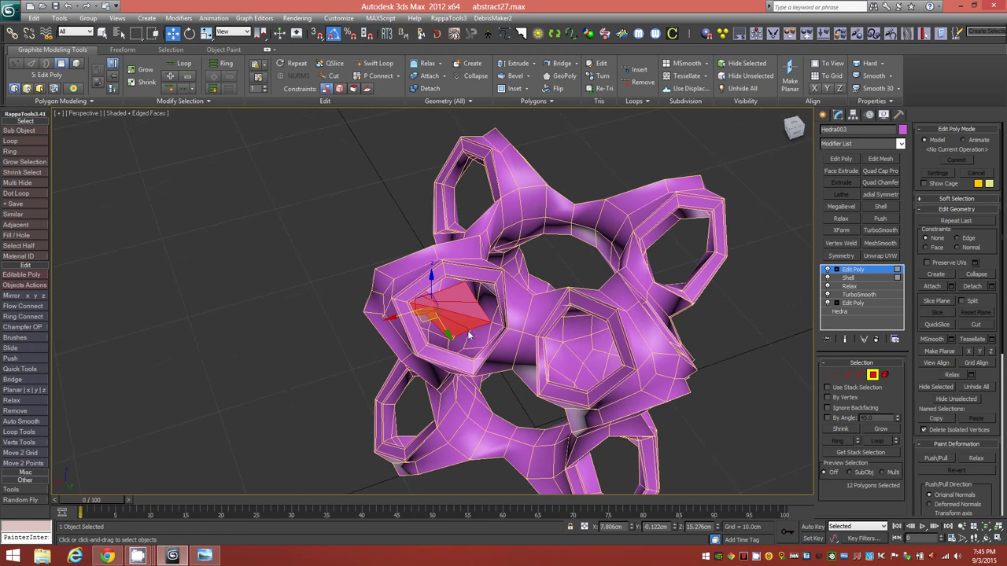
pyautogui.keyDown('alt'); pyautogui.moveTo(568, 407); pyautogui.dragTo(548, 397, button='middle'); pyautogui.keyUp('alt')
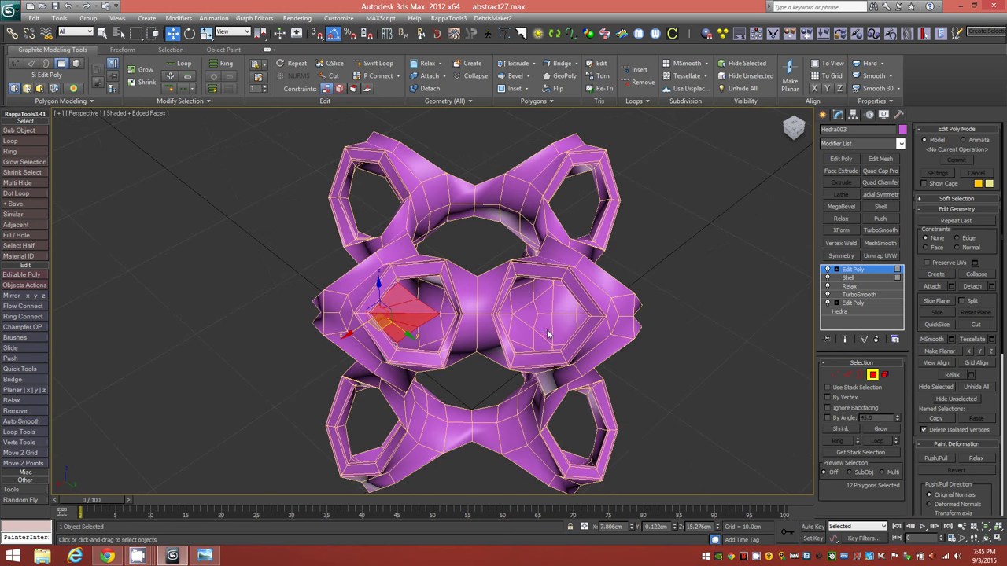
pyautogui.scroll(5, 537, 326)
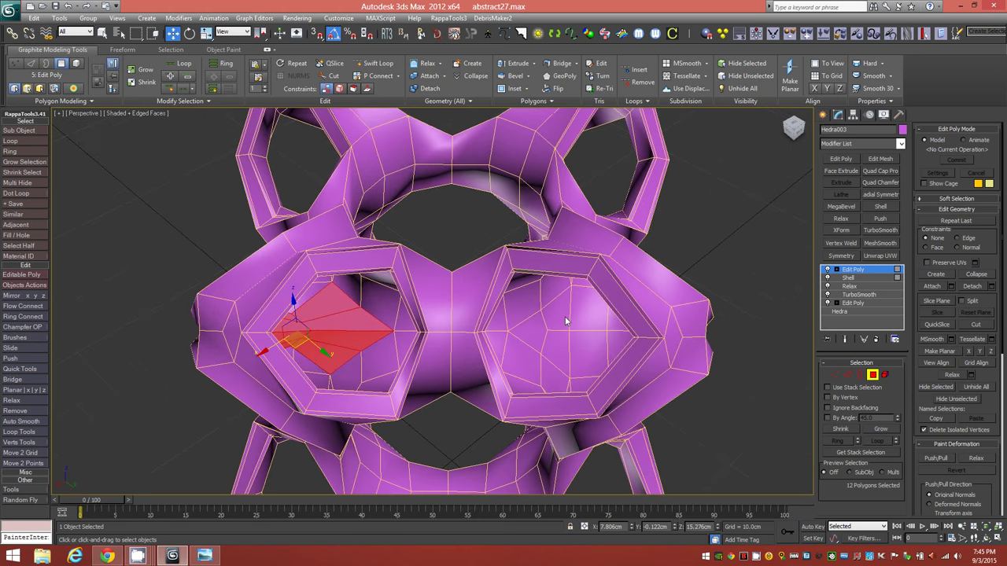
pyautogui.scroll(4, 567, 319)
pyautogui.scroll(-2, 568, 313)
pyautogui.click(596, 370)
pyautogui.keyDown('ctrl'); pyautogui.click(629, 320); pyautogui.keyUp('ctrl')
pyautogui.keyDown('ctrl'); pyautogui.click(617, 386); pyautogui.keyUp('ctrl')
# - Add the three matching polygons beneath the rim on that opening's opposite inner wall to the selection
pyautogui.keyDown('alt'); pyautogui.moveTo(553, 379); pyautogui.dragTo(380, 350, button='middle'); pyautogui.keyUp('alt')
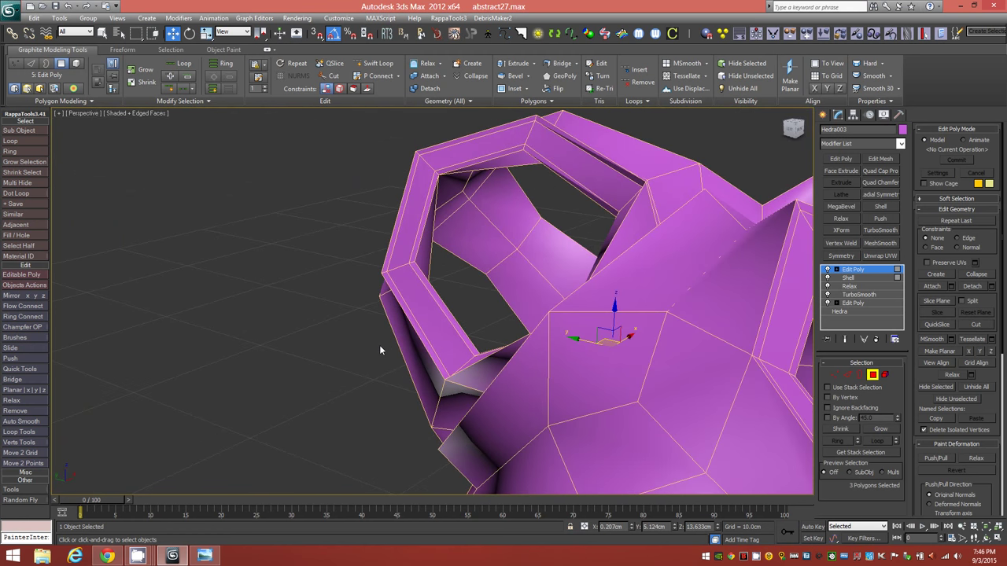
pyautogui.moveTo(483, 249); pyautogui.dragTo(513, 334, button='middle')
pyautogui.keyDown('alt'); pyautogui.moveTo(613, 404); pyautogui.dragTo(479, 370, button='middle'); pyautogui.keyUp('alt')
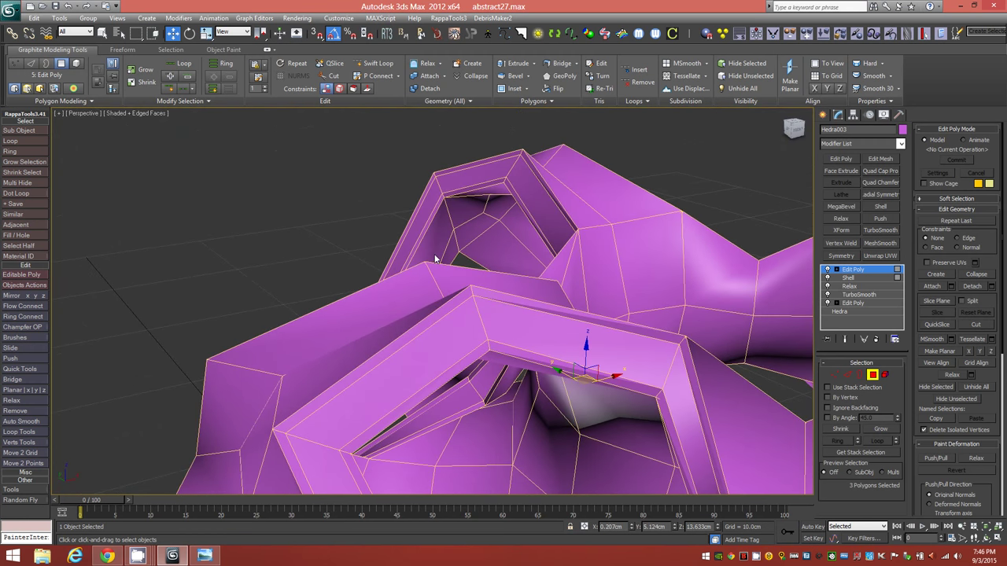
pyautogui.click(470, 208)
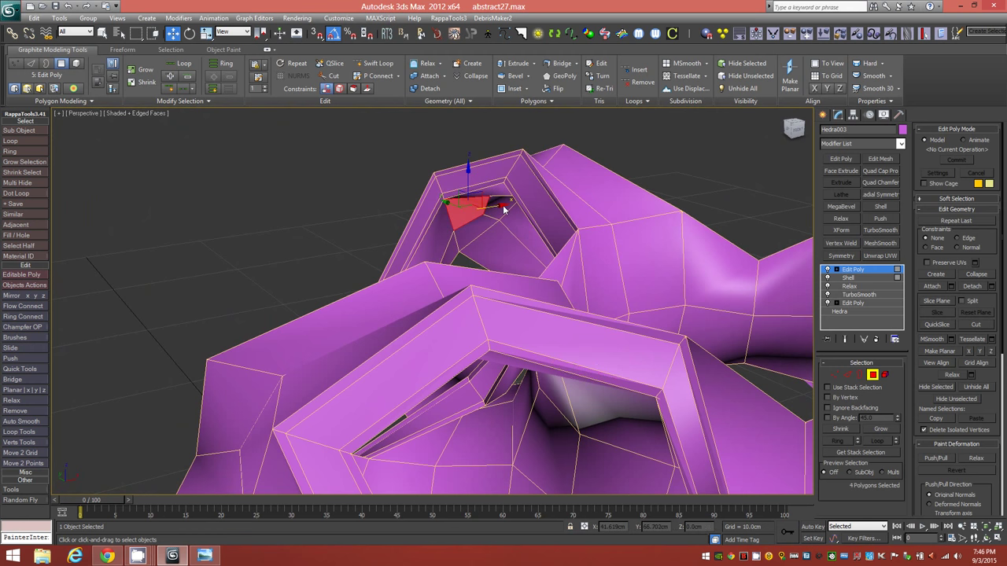
pyautogui.keyDown('ctrl'); pyautogui.click(501, 211); pyautogui.keyUp('ctrl')
pyautogui.keyDown('ctrl'); pyautogui.click(489, 214); pyautogui.keyUp('ctrl')
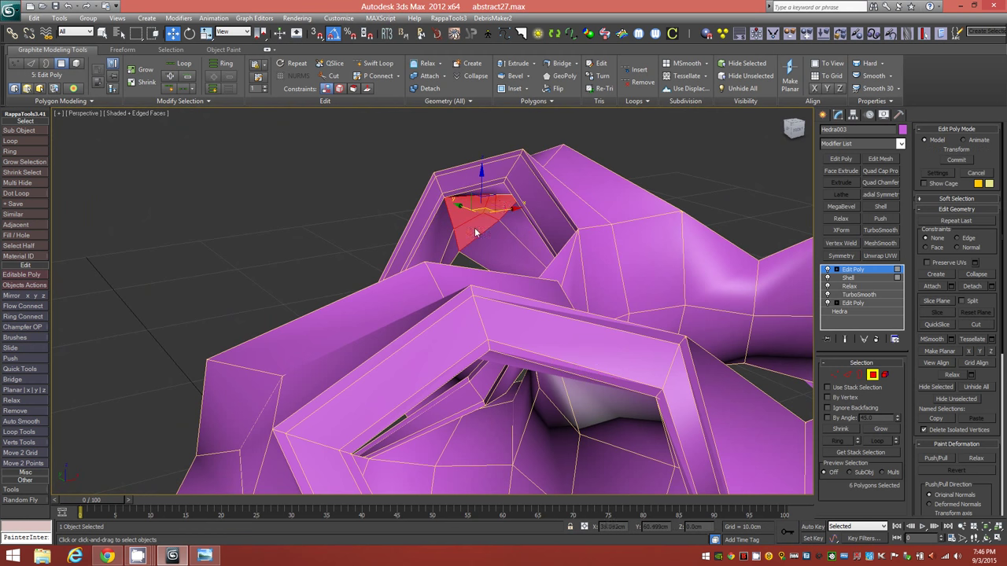
# - Bridge the second opening's six selected polygons with the same tapered two-segment settings
pyautogui.keyDown('alt'); pyautogui.moveTo(485, 229); pyautogui.dragTo(568, 253, button='middle'); pyautogui.keyUp('alt')
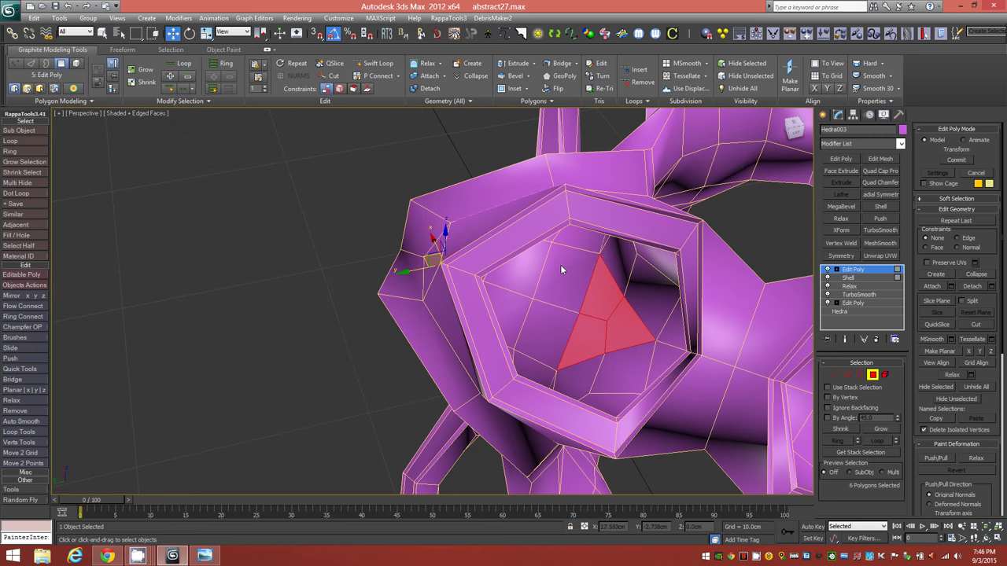
pyautogui.keyDown('ctrl'); pyautogui.click(561, 271); pyautogui.keyUp('ctrl')
pyautogui.keyDown('alt'); pyautogui.moveTo(555, 319); pyautogui.dragTo(495, 294, button='middle'); pyautogui.keyUp('alt')
pyautogui.keyDown('alt'); pyautogui.moveTo(549, 312); pyautogui.dragTo(622, 339, button='middle'); pyautogui.keyUp('alt')
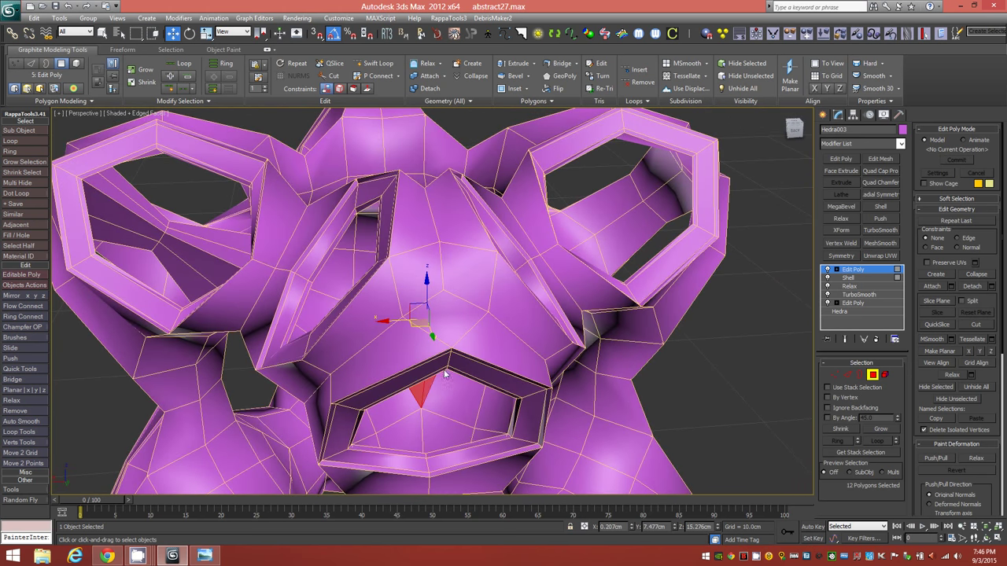
pyautogui.keyDown('alt'); pyautogui.moveTo(627, 244); pyautogui.dragTo(510, 254, button='middle'); pyautogui.keyUp('alt')
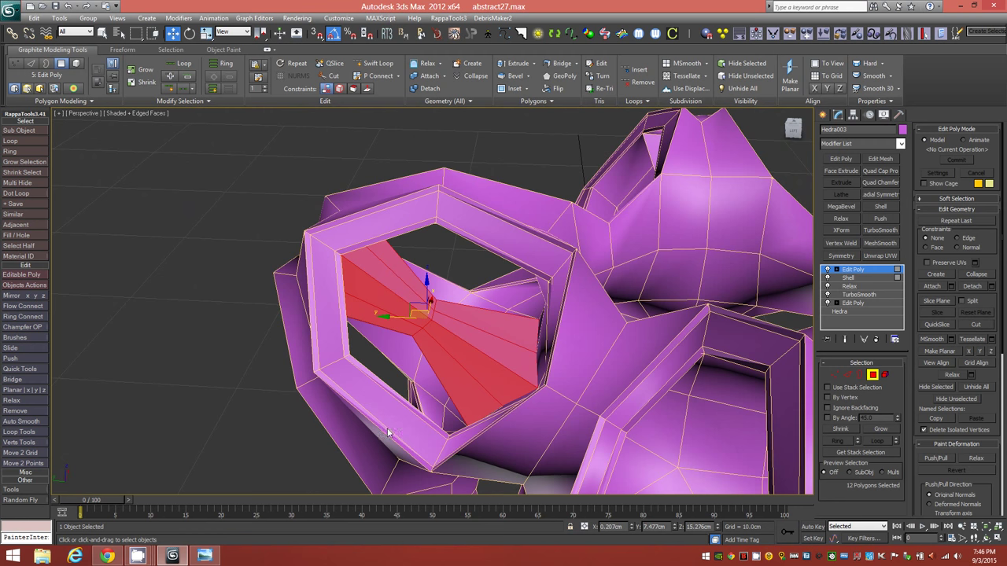
# - Select three adjoining polygons inside the next unbridged opening together with the three facing them on the opposite inner wall
pyautogui.keyDown('alt'); pyautogui.moveTo(491, 365); pyautogui.dragTo(576, 270, button='middle'); pyautogui.keyUp('alt')
pyautogui.click(667, 372)
pyautogui.keyDown('ctrl'); pyautogui.click(706, 343); pyautogui.keyUp('ctrl')
pyautogui.keyDown('ctrl'); pyautogui.click(686, 383); pyautogui.keyUp('ctrl')
pyautogui.click(530, 241)
pyautogui.keyDown('ctrl'); pyautogui.click(531, 244); pyautogui.keyUp('ctrl')
pyautogui.keyDown('ctrl'); pyautogui.click(532, 247); pyautogui.keyUp('ctrl')
# - Repeat the tapered two-segment bridge between the six polygons selected inside this next opening
pyautogui.moveTo(531, 247)
pyautogui.keyDown('alt'); pyautogui.mouseDown(button='middle')
pyautogui.moveTo(499, 233)
pyautogui.moveTo(512, 187)
pyautogui.moveTo(546, 249)
pyautogui.moveTo(535, 276)
pyautogui.moveTo(504, 251)
pyautogui.moveTo(512, 246)
pyautogui.mouseUp(button='middle'); pyautogui.keyUp('alt')
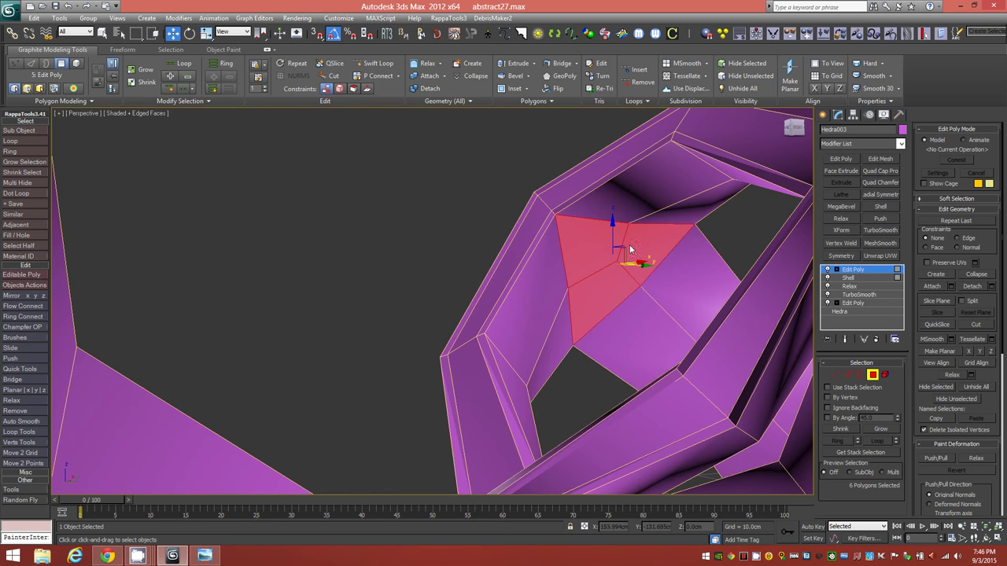
pyautogui.keyDown('alt'); pyautogui.moveTo(509, 238); pyautogui.dragTo(549, 312, button='middle'); pyautogui.keyUp('alt')
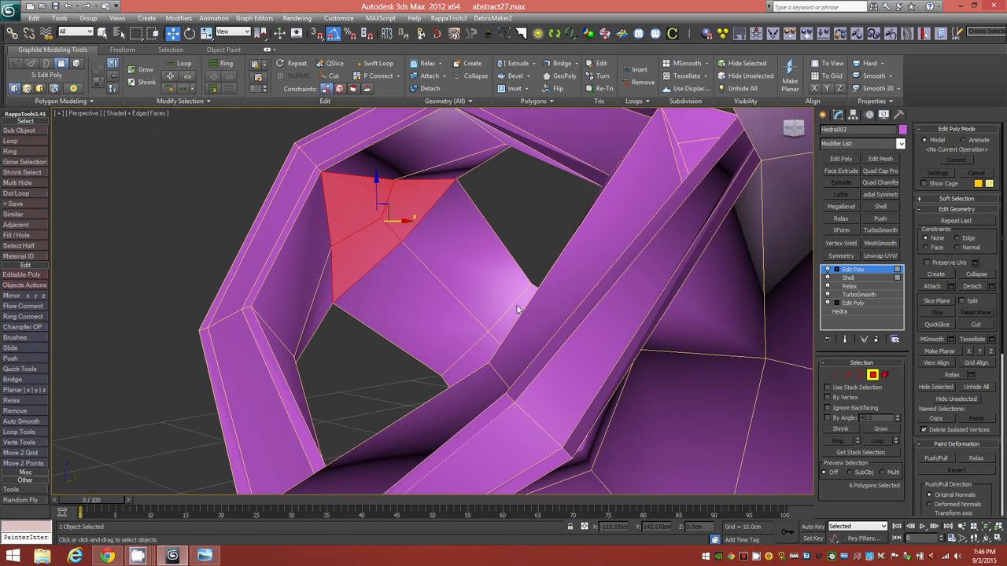
pyautogui.keyDown('alt'); pyautogui.moveTo(384, 305); pyautogui.dragTo(469, 338, button='middle'); pyautogui.keyUp('alt')
pyautogui.keyDown('alt'); pyautogui.moveTo(659, 312); pyautogui.dragTo(510, 320, button='middle'); pyautogui.keyUp('alt')
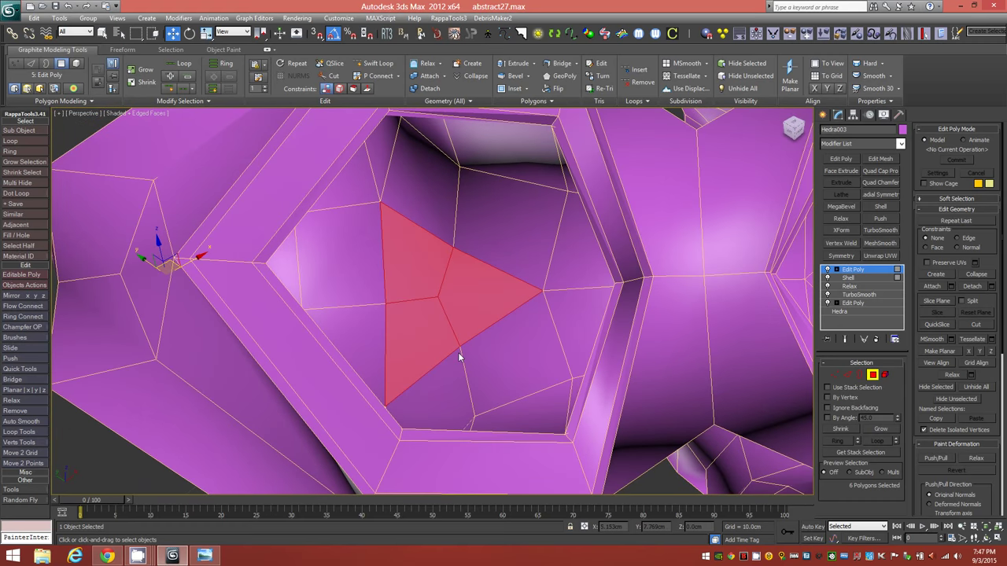
pyautogui.hotkey('ctrl', 'pageup')
pyautogui.scroll(-5, 495, 322)
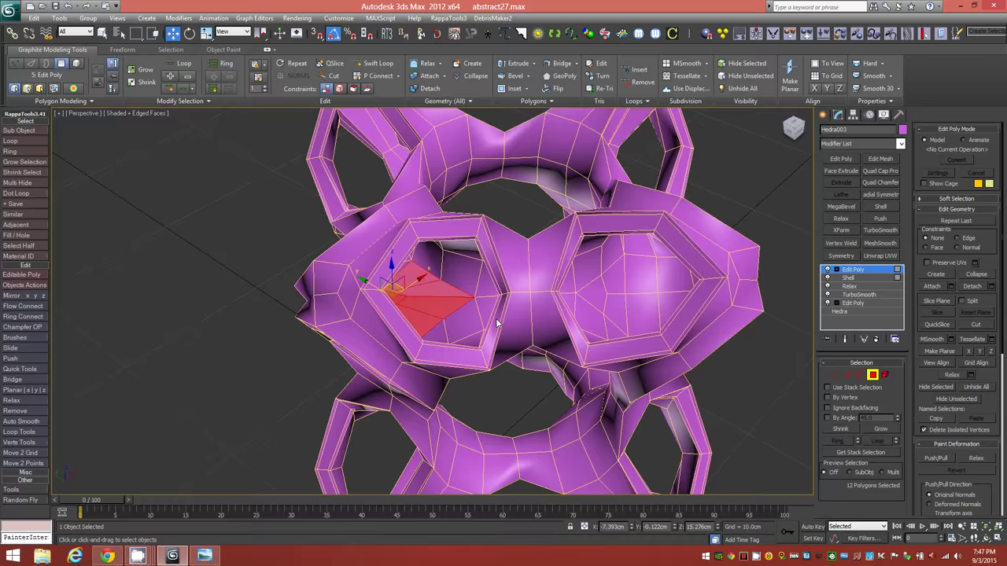
# - Select the facing inner-wall polygons of the adjacent hexagonal opening that has no bridge yet
pyautogui.keyDown('alt'); pyautogui.moveTo(576, 317); pyautogui.dragTo(526, 282, button='middle'); pyautogui.keyUp('alt')
pyautogui.click(602, 319)
pyautogui.keyDown('ctrl'); pyautogui.click(628, 335); pyautogui.keyUp('ctrl')
pyautogui.keyDown('ctrl'); pyautogui.click(628, 339); pyautogui.keyUp('ctrl')
pyautogui.keyDown('ctrl'); pyautogui.click(557, 203); pyautogui.keyUp('ctrl')
# - Clear the polygon selection, frame the whole lattice, and check the reference image octostar.png in Windows Photo Viewer before returning to 3ds Max
pyautogui.hotkey('ctrl', 'd')
pyautogui.press('z')
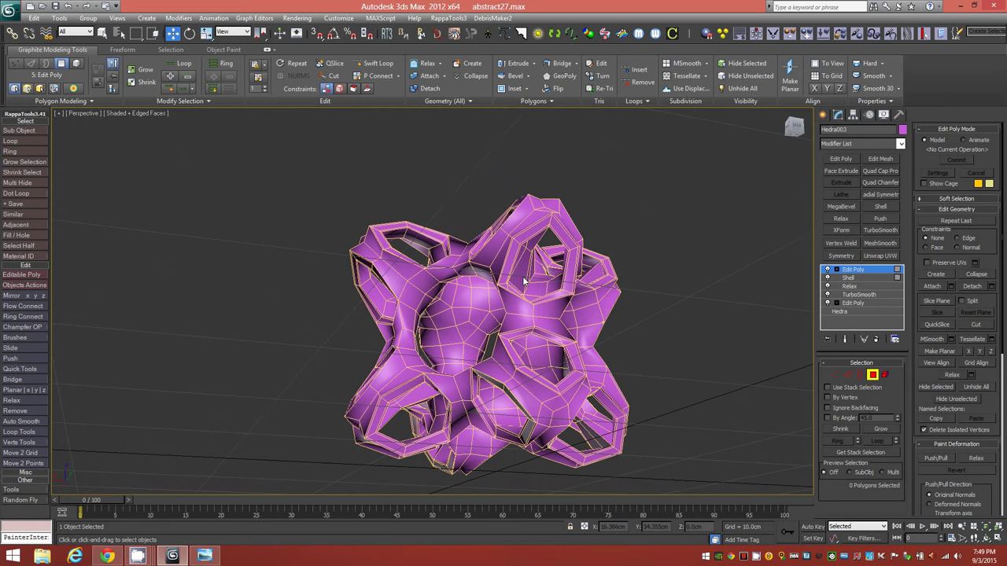
pyautogui.scroll(5, 450, 324)
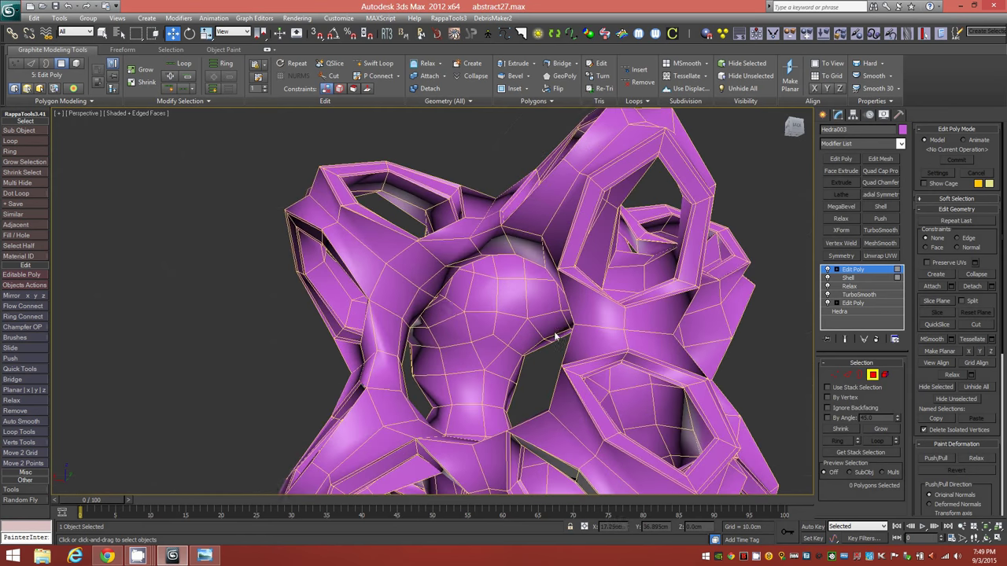
pyautogui.scroll(-1, 553, 333)
pyautogui.click(208, 557)
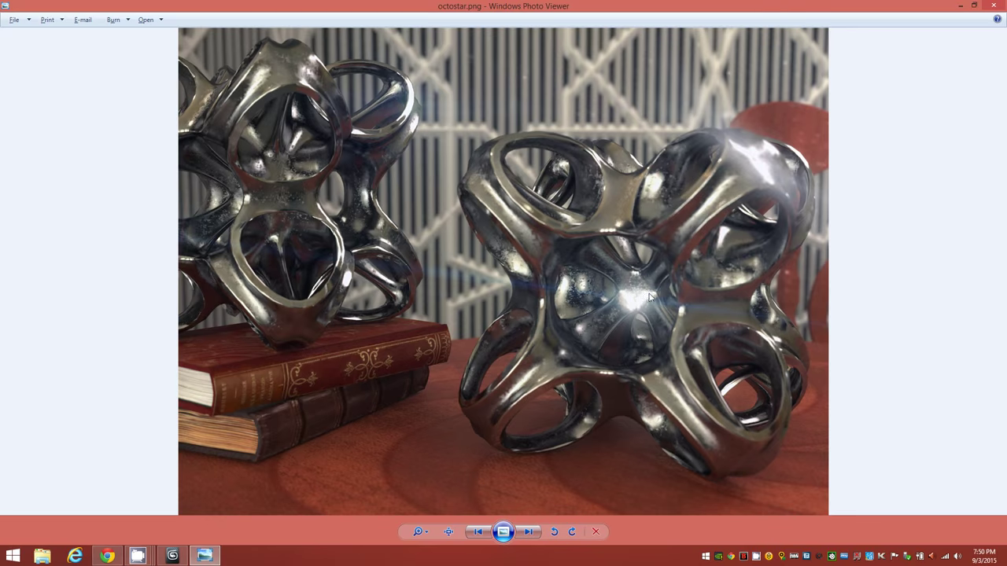
pyautogui.click(172, 556)
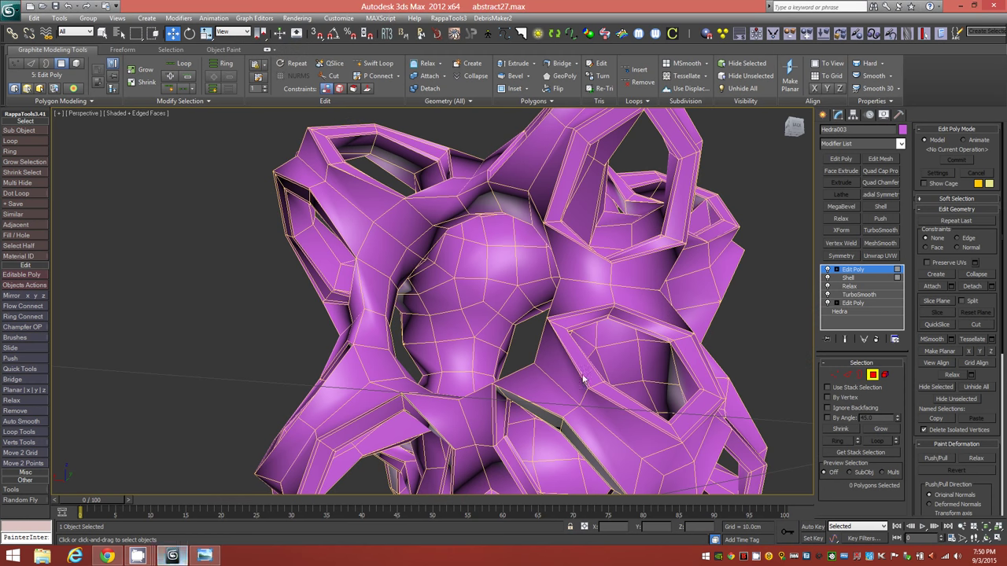
# - Select the lower and upper three-polygon clusters on one inner wall seen through the large round central opening
pyautogui.keyDown('alt'); pyautogui.moveTo(504, 296); pyautogui.dragTo(429, 181, button='middle'); pyautogui.keyUp('alt')
pyautogui.moveTo(472, 309)
pyautogui.keyDown('alt'); pyautogui.mouseDown(button='middle')
pyautogui.moveTo(529, 306)
pyautogui.moveTo(498, 320)
pyautogui.moveTo(480, 311)
pyautogui.mouseUp(button='middle'); pyautogui.keyUp('alt')
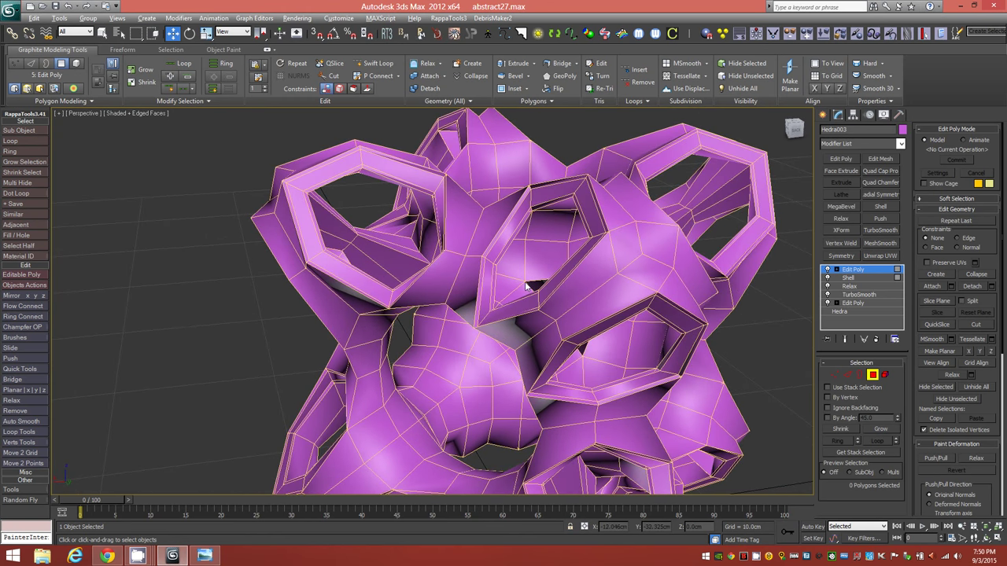
pyautogui.keyDown('alt'); pyautogui.moveTo(527, 287); pyautogui.dragTo(558, 291, button='middle'); pyautogui.keyUp('alt')
pyautogui.keyDown('alt'); pyautogui.moveTo(454, 343); pyautogui.dragTo(431, 313, button='middle'); pyautogui.keyUp('alt')
pyautogui.click(482, 401)
pyautogui.keyDown('ctrl'); pyautogui.click(474, 415); pyautogui.keyUp('ctrl')
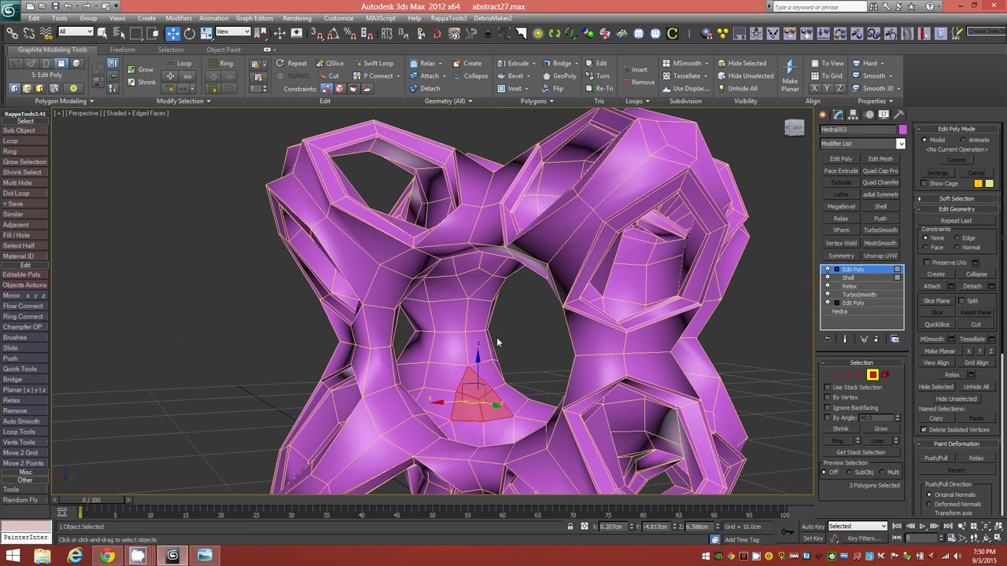
pyautogui.keyDown('ctrl'); pyautogui.click(472, 282); pyautogui.keyUp('ctrl')
pyautogui.keyDown('ctrl'); pyautogui.click(469, 271); pyautogui.keyUp('ctrl')
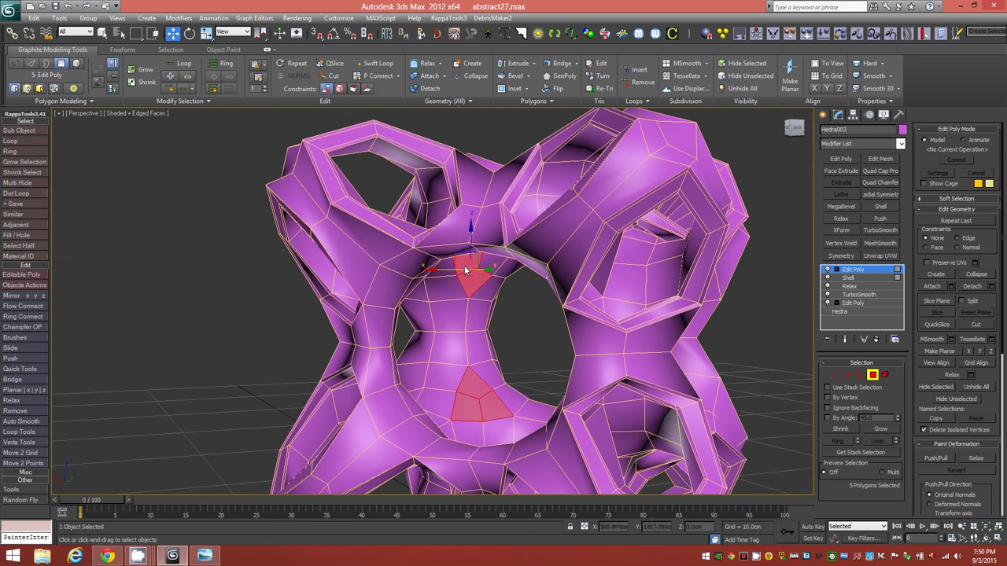
pyautogui.keyDown('ctrl'); pyautogui.click(492, 270); pyautogui.keyUp('ctrl')
# - Add the upper and lower three-polygon clusters on a second inner wall of the central cavity to the selection
pyautogui.keyDown('alt'); pyautogui.moveTo(478, 322); pyautogui.dragTo(504, 302, button='middle'); pyautogui.keyUp('alt')
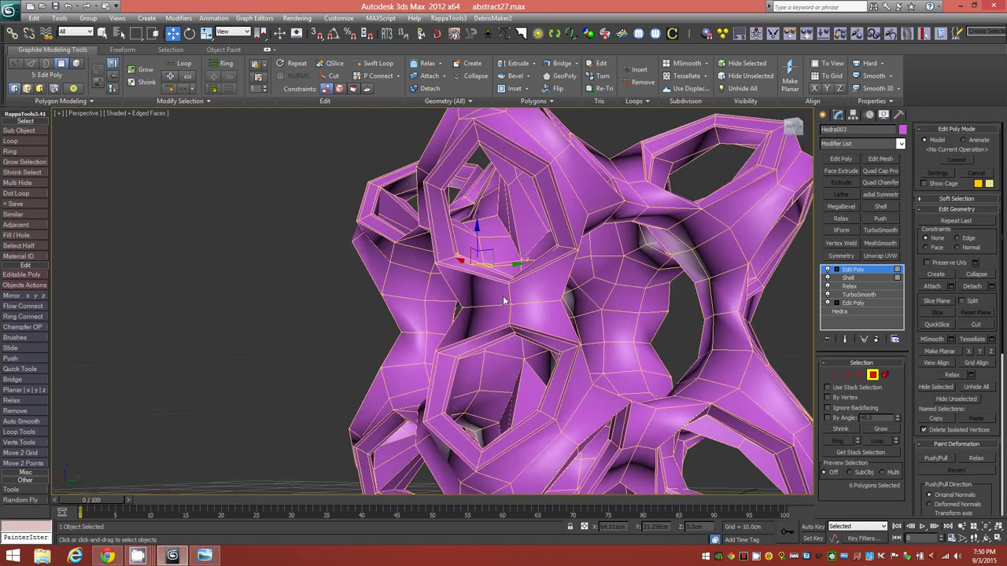
pyautogui.keyDown('ctrl'); pyautogui.click(606, 294); pyautogui.keyUp('ctrl')
pyautogui.keyDown('ctrl'); pyautogui.click(620, 270); pyautogui.keyUp('ctrl')
pyautogui.keyDown('ctrl'); pyautogui.click(591, 282); pyautogui.keyUp('ctrl')
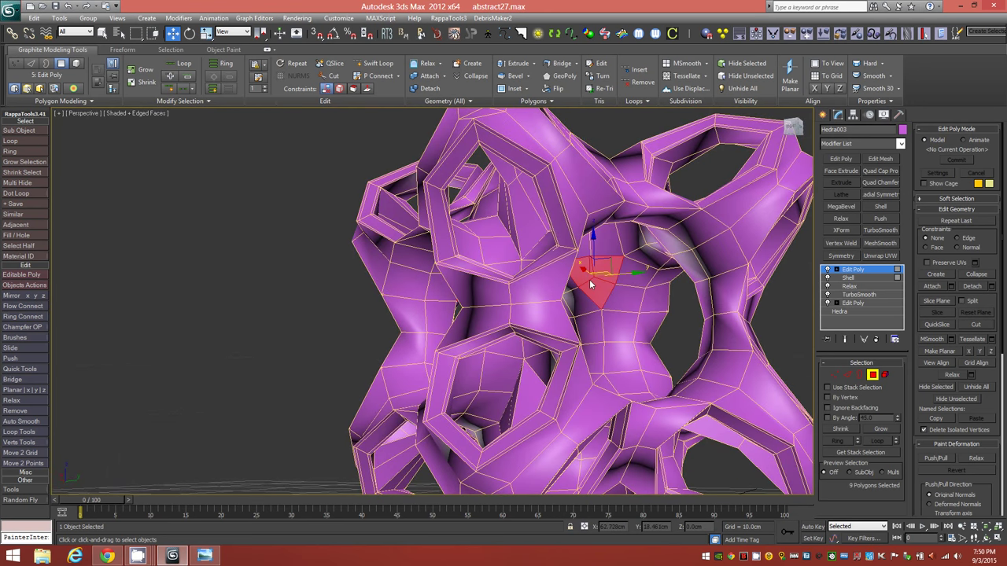
pyautogui.keyDown('alt'); pyautogui.moveTo(601, 321); pyautogui.dragTo(520, 293, button='middle'); pyautogui.keyUp('alt')
pyautogui.keyDown('alt'); pyautogui.moveTo(617, 277); pyautogui.dragTo(625, 391, button='middle'); pyautogui.keyUp('alt')
pyautogui.keyDown('ctrl'); pyautogui.click(605, 384); pyautogui.keyUp('ctrl')
pyautogui.keyDown('ctrl'); pyautogui.click(586, 397); pyautogui.keyUp('ctrl')
pyautogui.keyDown('ctrl'); pyautogui.click(609, 397); pyautogui.keyUp('ctrl')
pyautogui.keyDown('alt'); pyautogui.moveTo(599, 360); pyautogui.dragTo(407, 364, button='middle'); pyautogui.keyUp('alt')
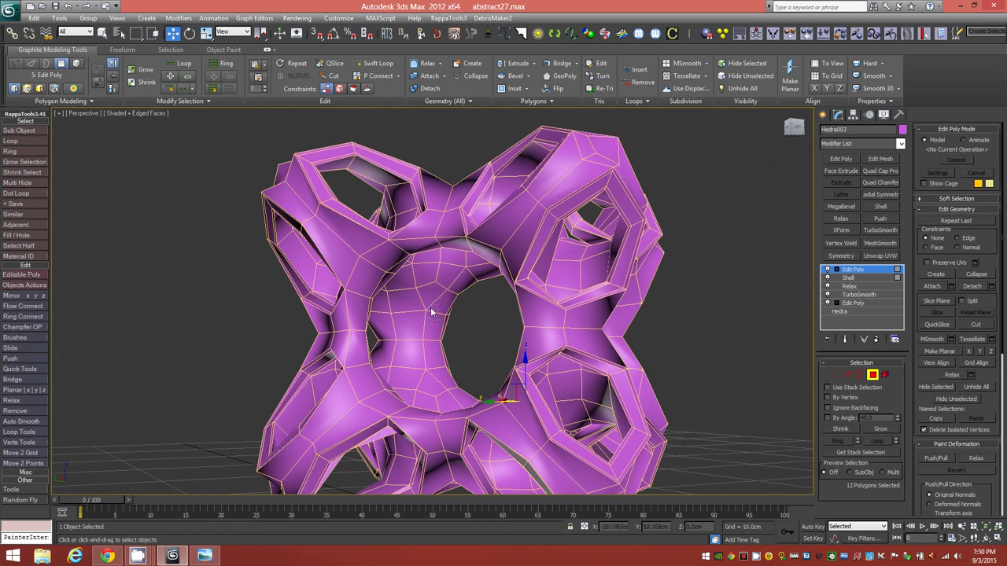
# - Extend the selection with the upper and lower three-polygon clusters on the central cavity's third inner wall
pyautogui.keyDown('ctrl'); pyautogui.click(430, 283); pyautogui.keyUp('ctrl')
pyautogui.keyDown('ctrl'); pyautogui.click(452, 280); pyautogui.keyUp('ctrl')
pyautogui.keyDown('ctrl'); pyautogui.click(434, 299); pyautogui.keyUp('ctrl')
pyautogui.keyDown('alt'); pyautogui.moveTo(441, 336); pyautogui.dragTo(368, 383, button='middle'); pyautogui.keyUp('alt')
pyautogui.keyDown('ctrl'); pyautogui.click(444, 348); pyautogui.keyUp('ctrl')
pyautogui.keyDown('ctrl'); pyautogui.click(438, 370); pyautogui.keyUp('ctrl')
pyautogui.keyDown('ctrl'); pyautogui.click(463, 363); pyautogui.keyUp('ctrl')
# - Complete the selection of 24 polygons with the lower and upper clusters on the cavity's fourth inner wall
pyautogui.keyDown('ctrl'); pyautogui.click(454, 352); pyautogui.keyUp('ctrl')
pyautogui.keyDown('ctrl'); pyautogui.click(447, 371); pyautogui.keyUp('ctrl')
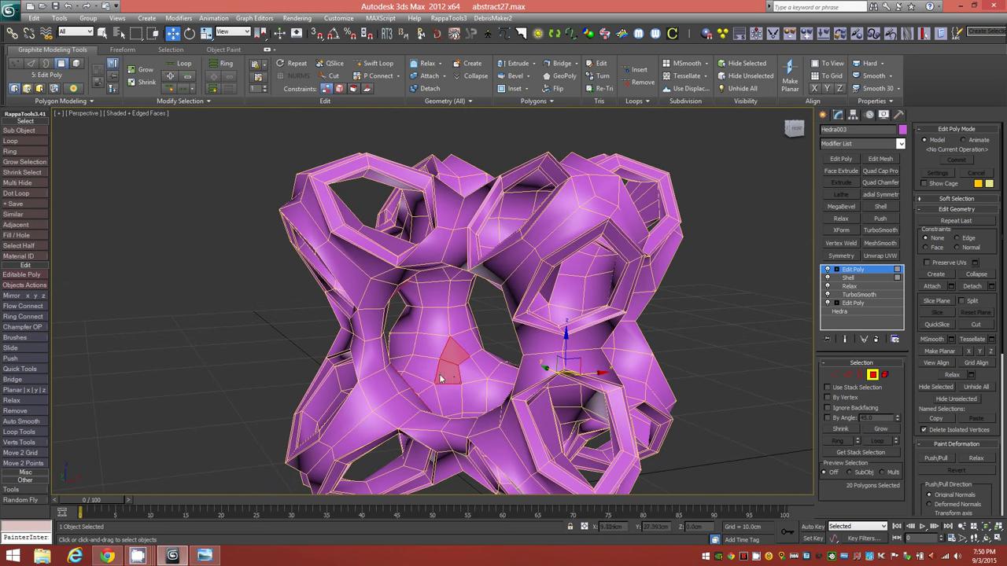
pyautogui.keyDown('ctrl'); pyautogui.click(470, 369); pyautogui.keyUp('ctrl')
pyautogui.keyDown('alt'); pyautogui.moveTo(428, 374); pyautogui.dragTo(429, 314, button='middle'); pyautogui.keyUp('alt')
pyautogui.keyDown('ctrl'); pyautogui.click(461, 312); pyautogui.keyUp('ctrl')
pyautogui.keyDown('ctrl'); pyautogui.click(449, 292); pyautogui.keyUp('ctrl')
pyautogui.keyDown('ctrl'); pyautogui.click(476, 296); pyautogui.keyUp('ctrl')
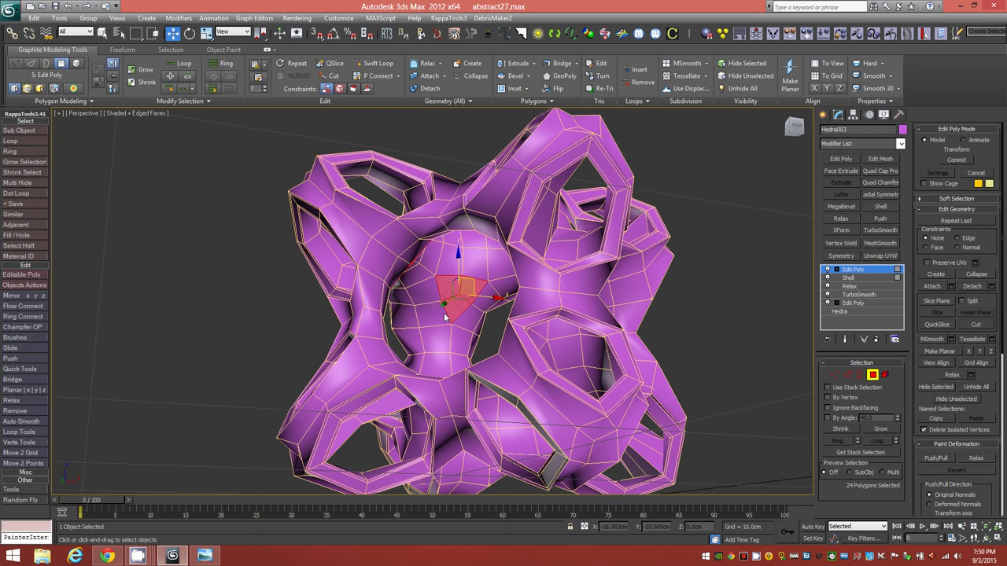
# - Extrude the 24 selected cavity-wall polygons inward by about 2.87 cm so the neighbouring extrusions nearly meet
pyautogui.keyDown('alt'); pyautogui.moveTo(518, 304); pyautogui.dragTo(590, 322, button='middle'); pyautogui.keyUp('alt')
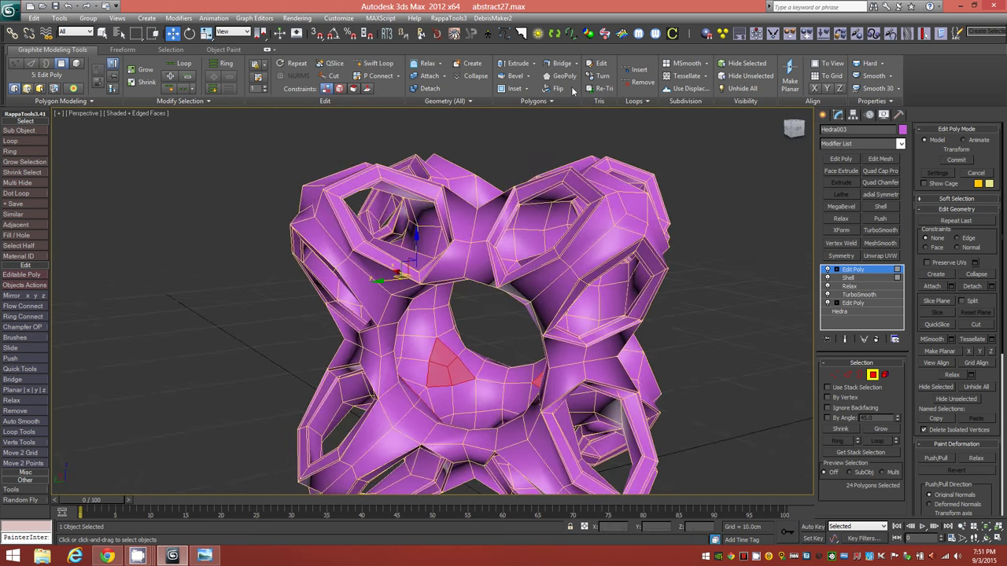
pyautogui.keyDown('shift'); pyautogui.click(516, 66); pyautogui.keyUp('shift')
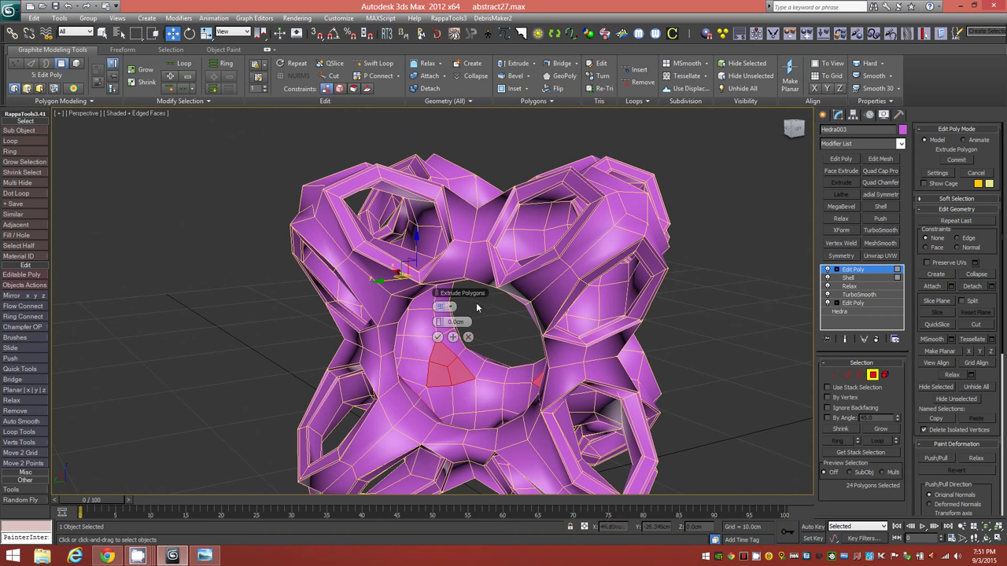
pyautogui.moveTo(441, 329); pyautogui.dragTo(452, 330)
pyautogui.keyDown('alt'); pyautogui.moveTo(453, 332); pyautogui.dragTo(494, 344, button='middle'); pyautogui.keyUp('alt')
pyautogui.moveTo(447, 325); pyautogui.dragTo(502, 320)
pyautogui.scroll(5, 502, 321)
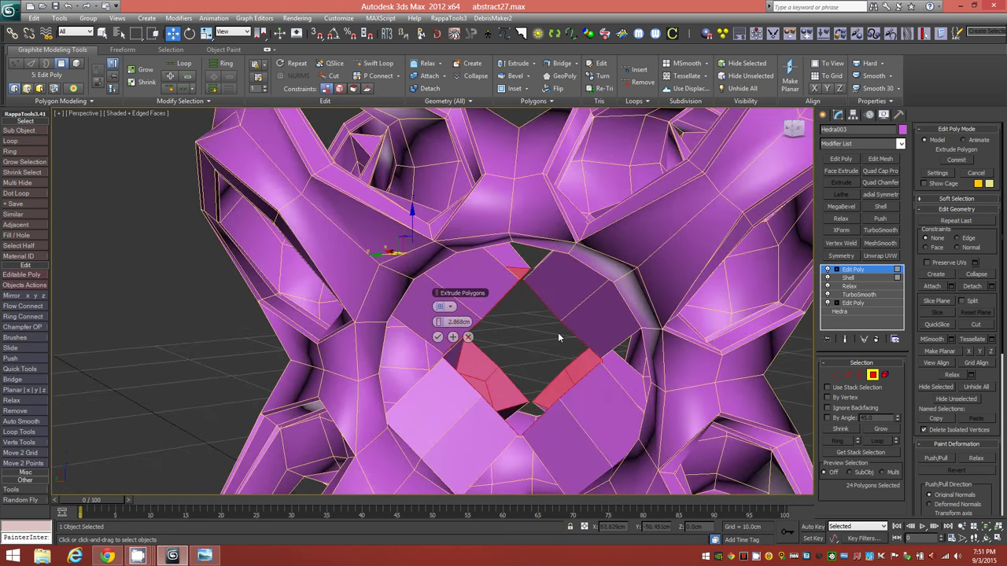
pyautogui.keyDown('alt'); pyautogui.moveTo(557, 332); pyautogui.dragTo(545, 327, button='middle'); pyautogui.keyUp('alt')
pyautogui.scroll(3, 560, 335)
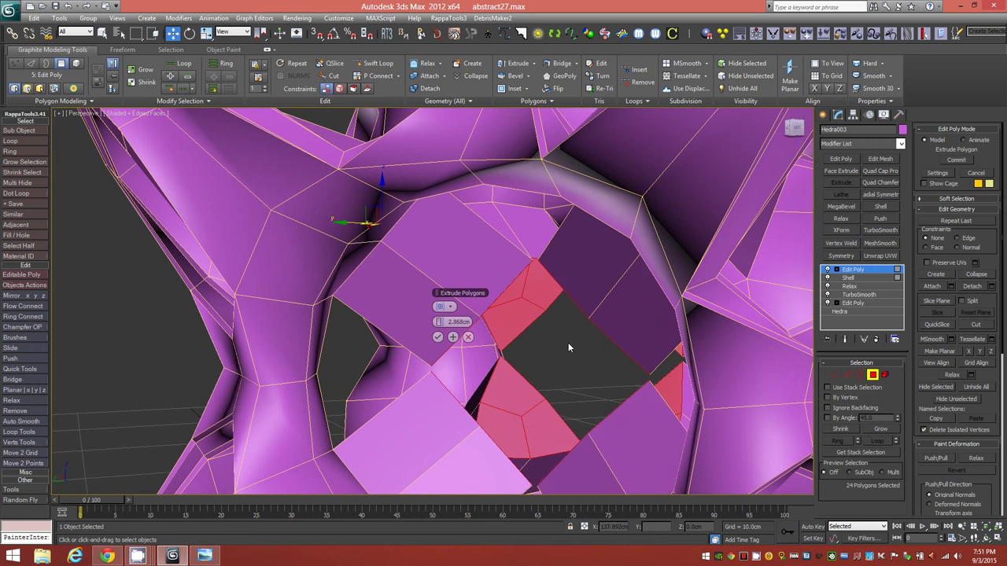
pyautogui.scroll(-2, 568, 342)
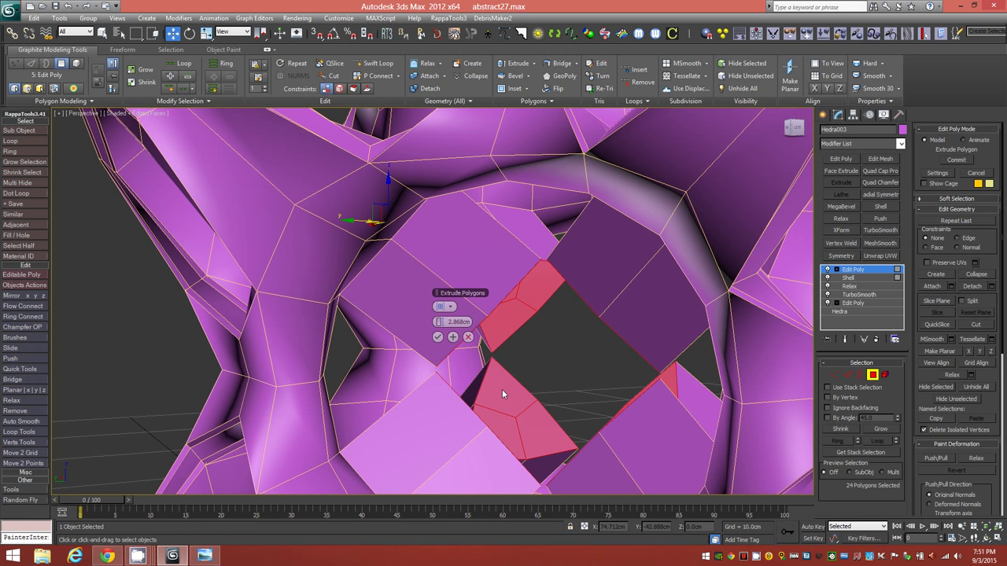
pyautogui.keyDown('alt'); pyautogui.moveTo(496, 386); pyautogui.dragTo(466, 396, button='middle'); pyautogui.keyUp('alt')
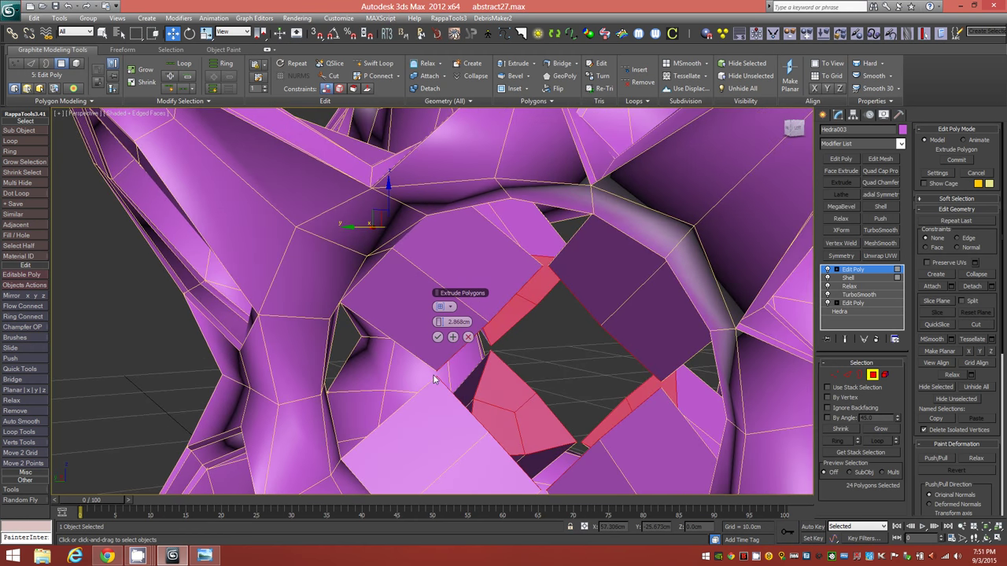
pyautogui.moveTo(443, 323); pyautogui.dragTo(443, 324)
pyautogui.keyDown('alt'); pyautogui.moveTo(567, 391); pyautogui.dragTo(538, 384, button='middle'); pyautogui.keyUp('alt')
pyautogui.click(438, 336)
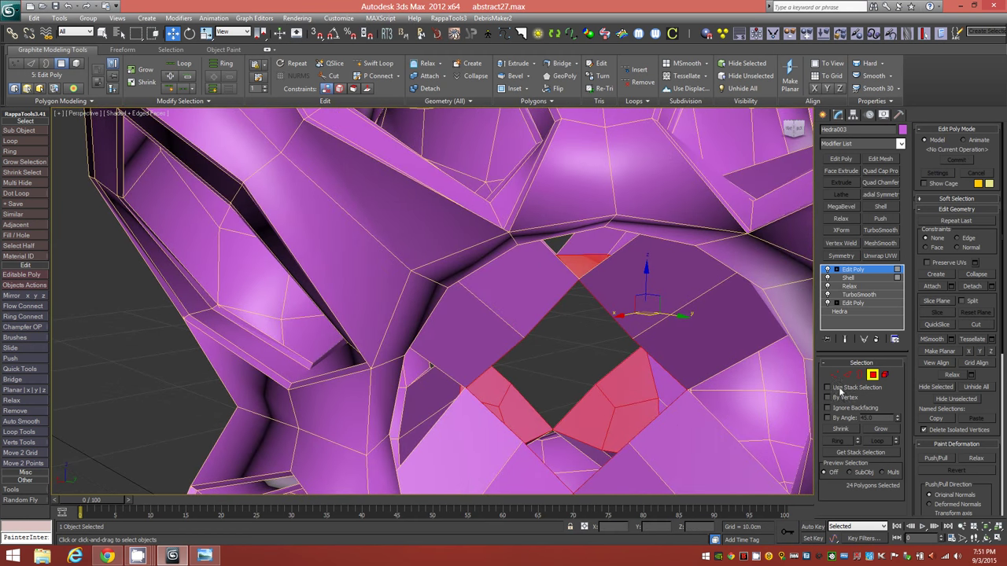
# - Delete the 24 end polygons of the extrusions and keep their rim vertices selected
pyautogui.keyDown('ctrl'); pyautogui.click(834, 375); pyautogui.keyUp('ctrl')
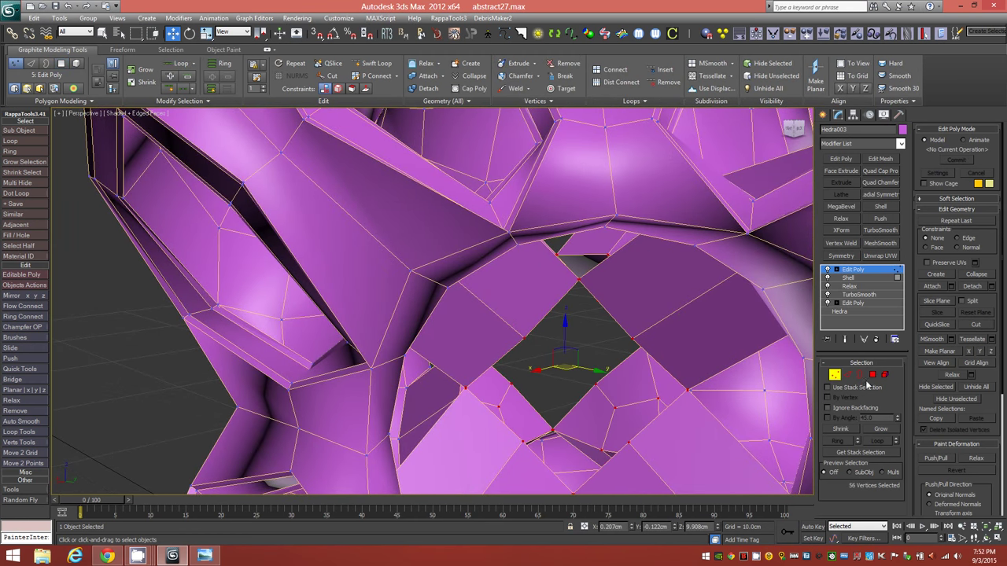
pyautogui.keyDown('ctrl'); pyautogui.click(873, 375); pyautogui.keyUp('ctrl')
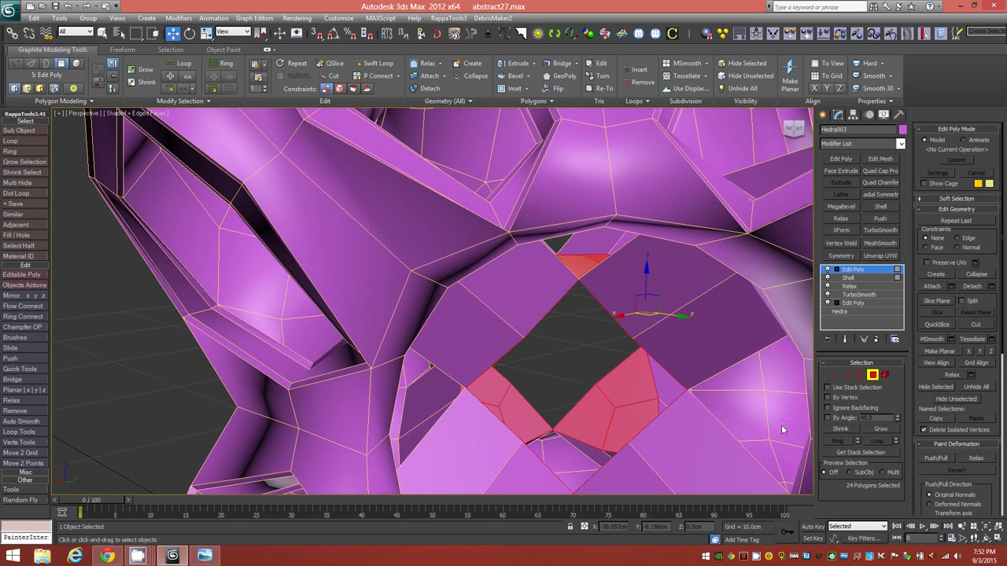
pyautogui.keyDown('ctrl'); pyautogui.click(834, 375); pyautogui.keyUp('ctrl')
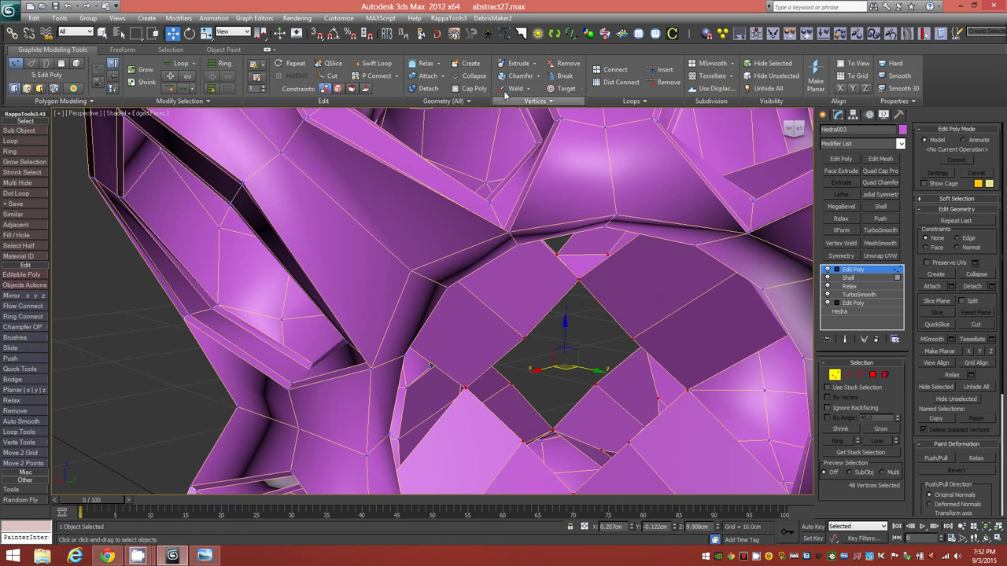
# - Weld the selected rim vertices of the extrusions with a threshold of 1.698 cm
pyautogui.click(515, 91)
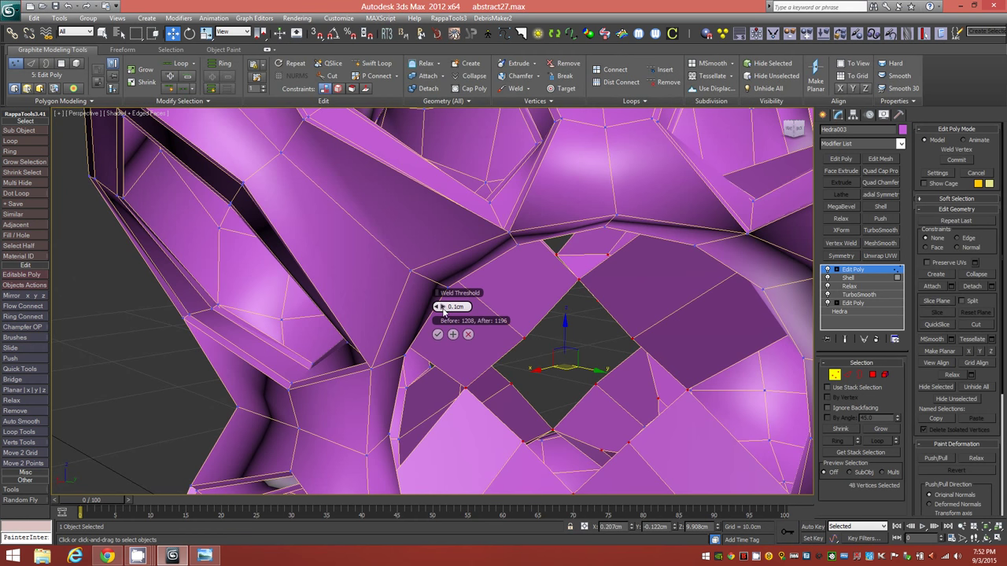
pyautogui.moveTo(443, 309); pyautogui.dragTo(451, 312)
pyautogui.moveTo(444, 313); pyautogui.dragTo(444, 312)
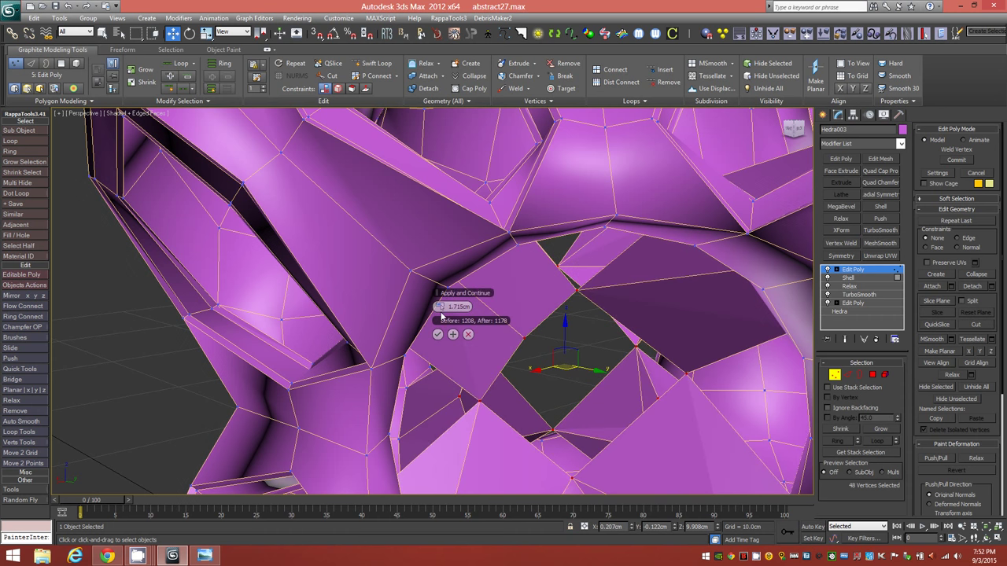
pyautogui.click(436, 311)
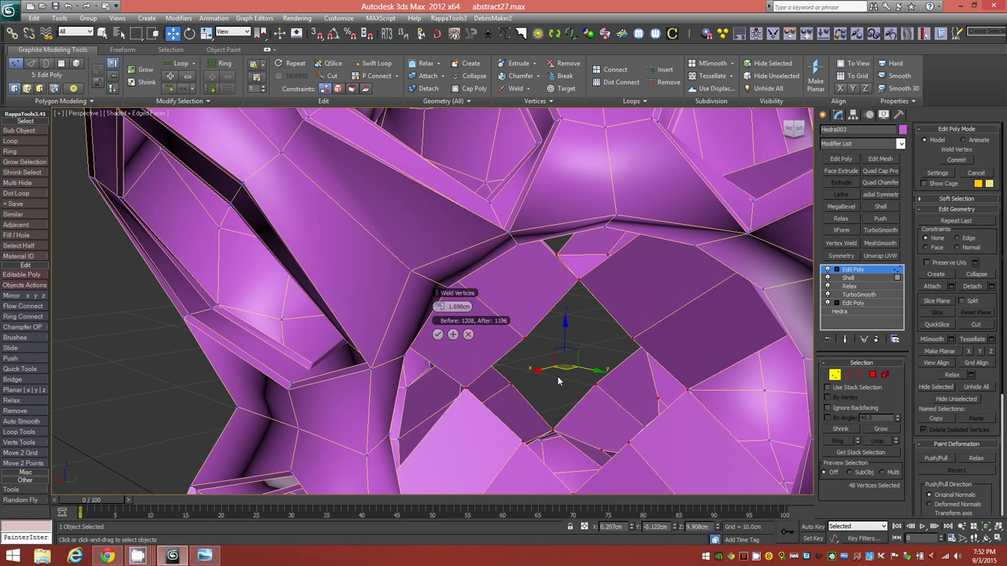
pyautogui.keyDown('alt'); pyautogui.moveTo(629, 406); pyautogui.dragTo(589, 406, button='middle'); pyautogui.keyUp('alt')
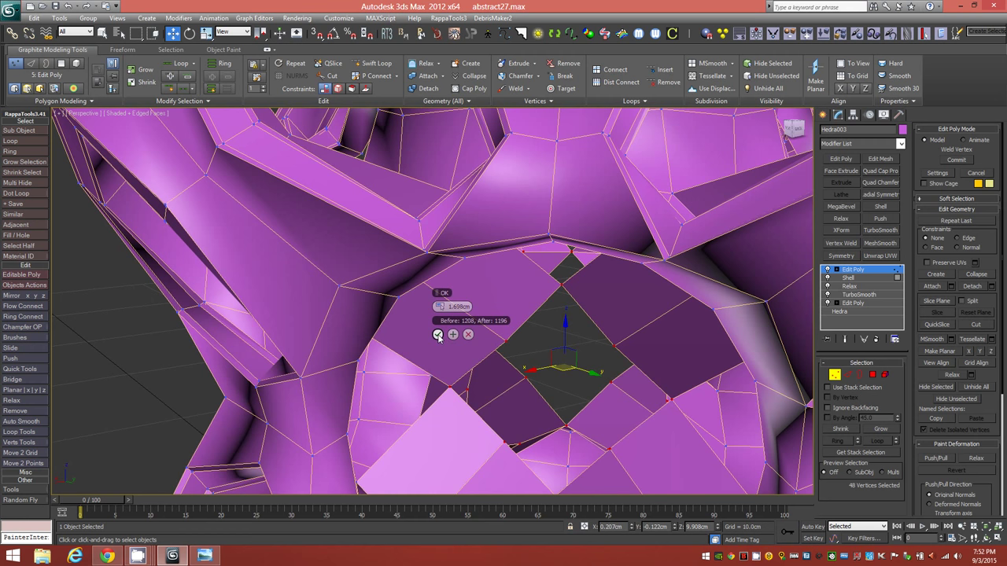
pyautogui.click(438, 335)
pyautogui.keyDown('alt'); pyautogui.moveTo(579, 390); pyautogui.dragTo(568, 381, button='middle'); pyautogui.keyUp('alt')
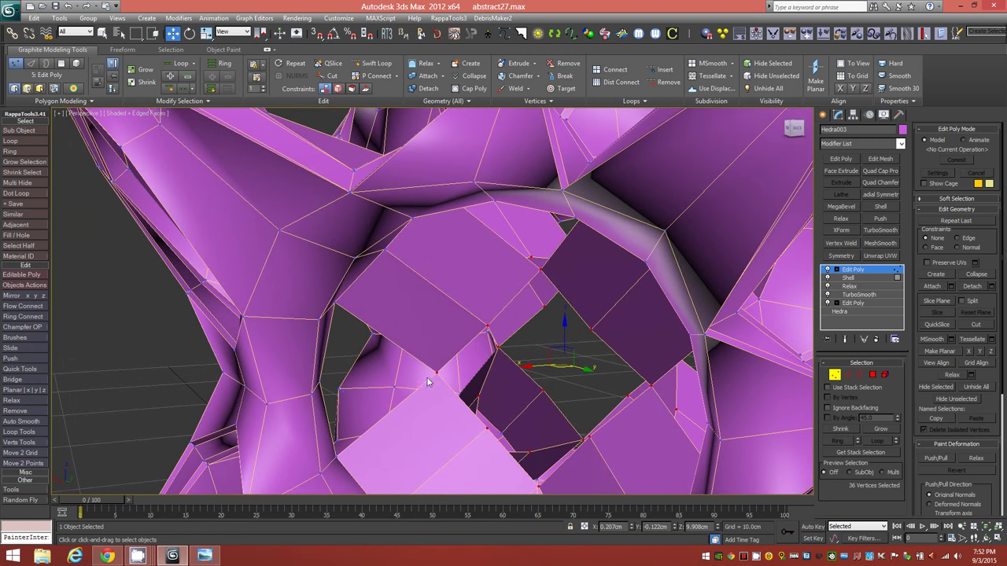
# - Convert the welded rim vertices to a border selection and cap the open borders in the central cavity
pyautogui.keyDown('alt'); pyautogui.moveTo(442, 385); pyautogui.dragTo(509, 403, button='middle'); pyautogui.keyUp('alt')
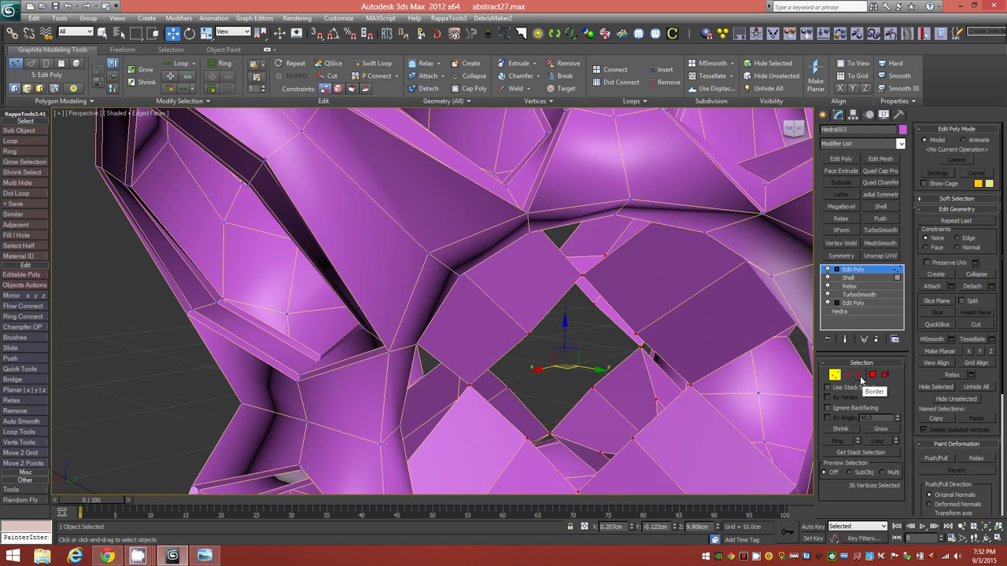
pyautogui.click(861, 379)
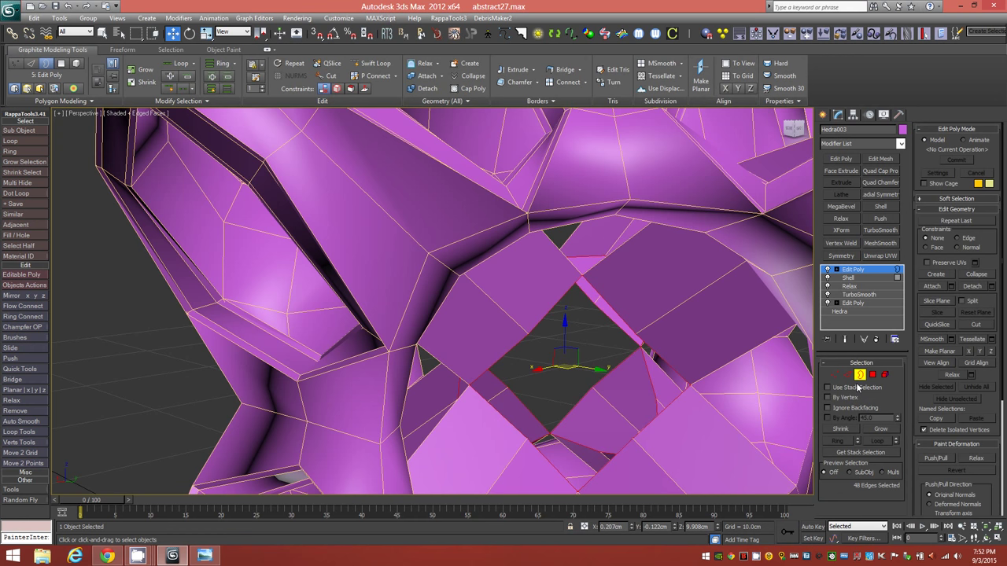
pyautogui.keyDown('alt'); pyautogui.moveTo(562, 436); pyautogui.dragTo(594, 432, button='middle'); pyautogui.keyUp('alt')
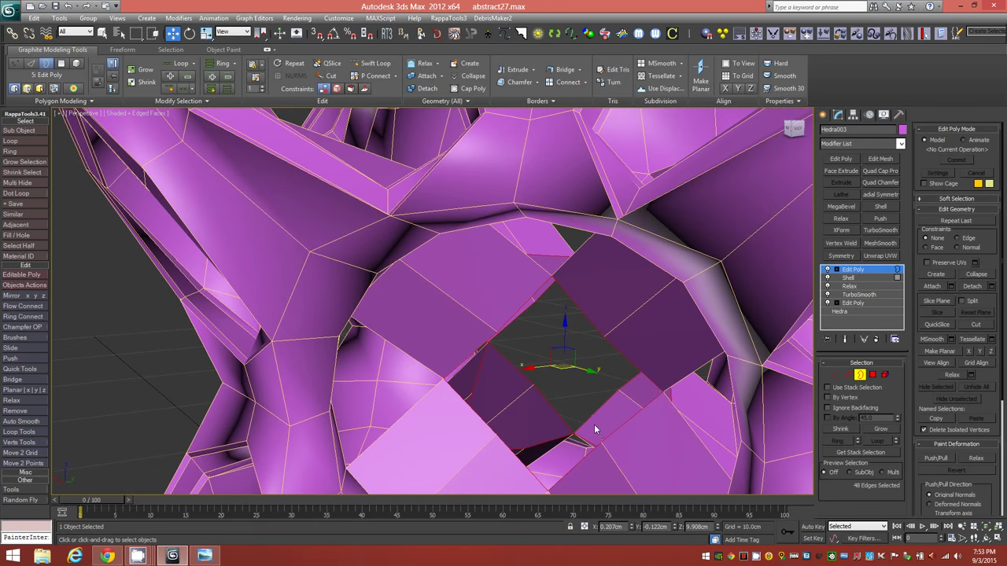
pyautogui.click(472, 88)
pyautogui.moveTo(613, 374)
pyautogui.keyDown('alt'); pyautogui.mouseDown(button='middle')
pyautogui.moveTo(693, 354)
pyautogui.moveTo(645, 364)
pyautogui.moveTo(589, 355)
pyautogui.moveTo(602, 367)
pyautogui.moveTo(607, 444)
pyautogui.moveTo(614, 436)
pyautogui.moveTo(595, 364)
pyautogui.mouseUp(button='middle'); pyautogui.keyUp('alt')
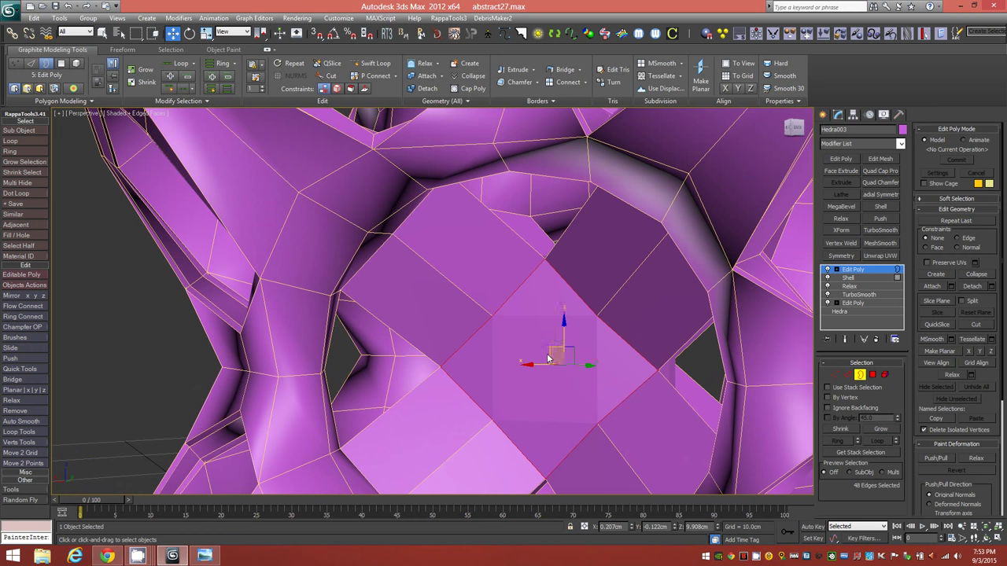
pyautogui.moveTo(559, 356)
pyautogui.keyDown('alt'); pyautogui.mouseDown(button='middle')
pyautogui.moveTo(585, 359)
pyautogui.moveTo(575, 355)
pyautogui.mouseUp(button='middle'); pyautogui.keyUp('alt')
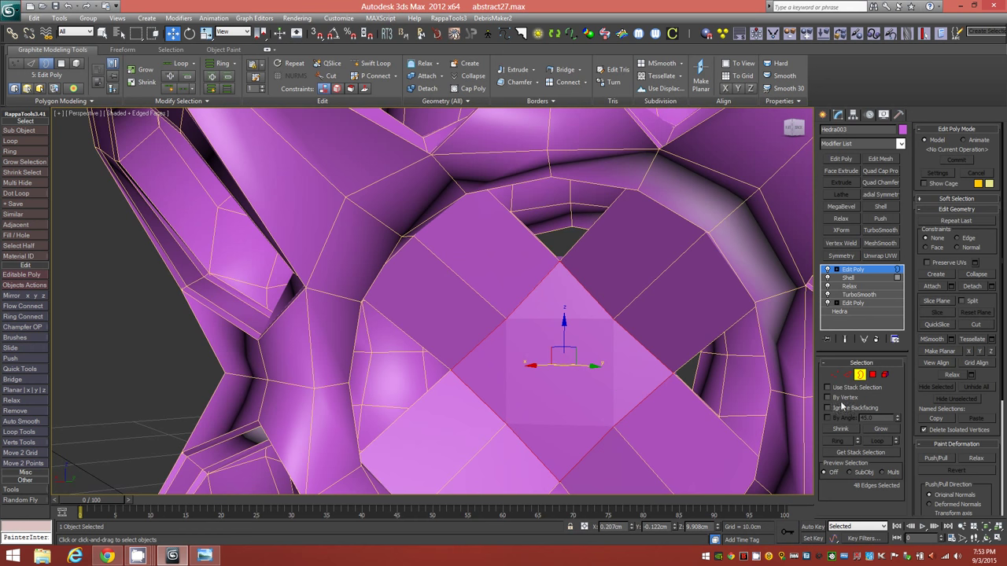
# - Connect both pairs of opposite mid-side vertices on the first capped face with two crossing edges
pyautogui.click(834, 375)
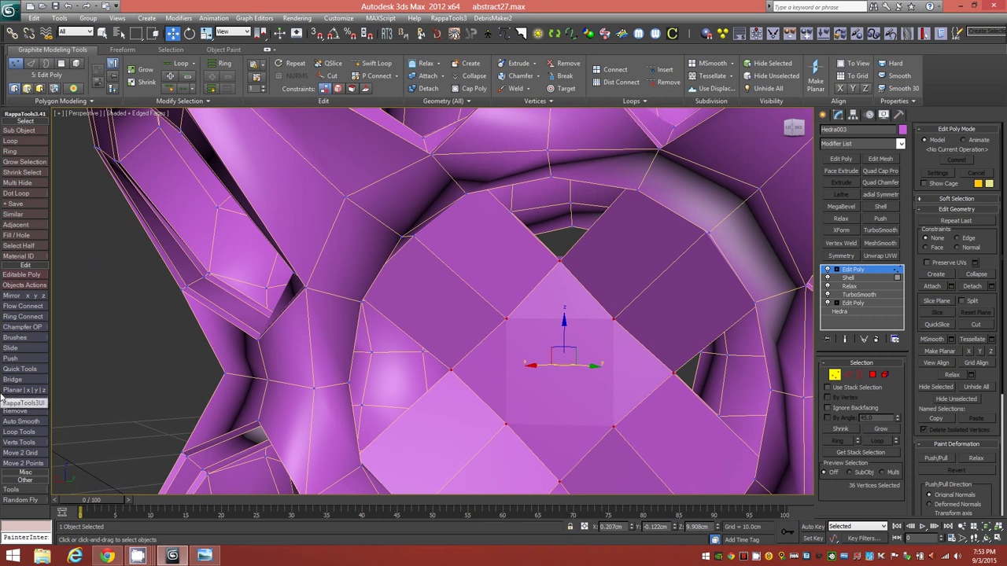
pyautogui.click(334, 399)
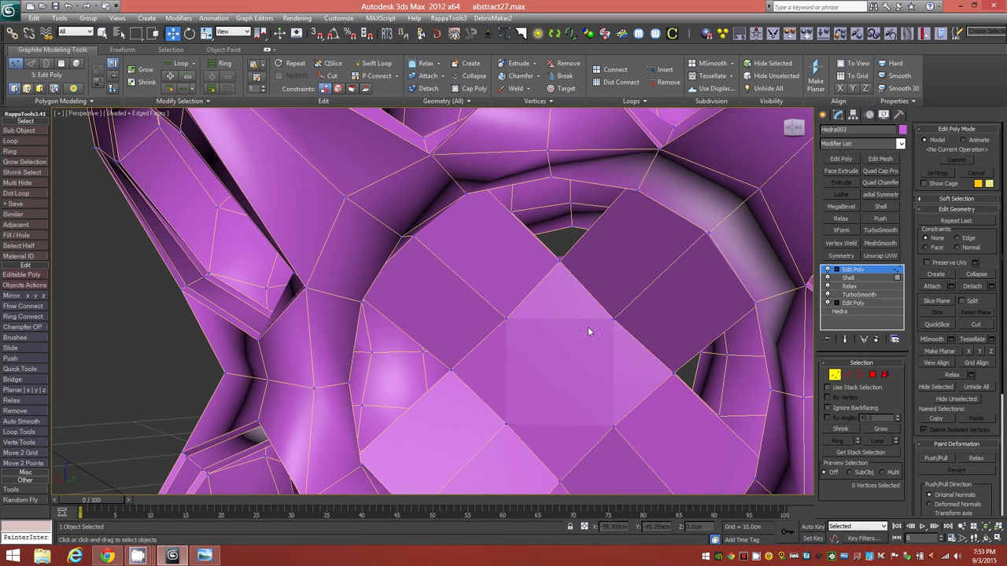
pyautogui.moveTo(609, 346); pyautogui.dragTo(578, 332, button='middle')
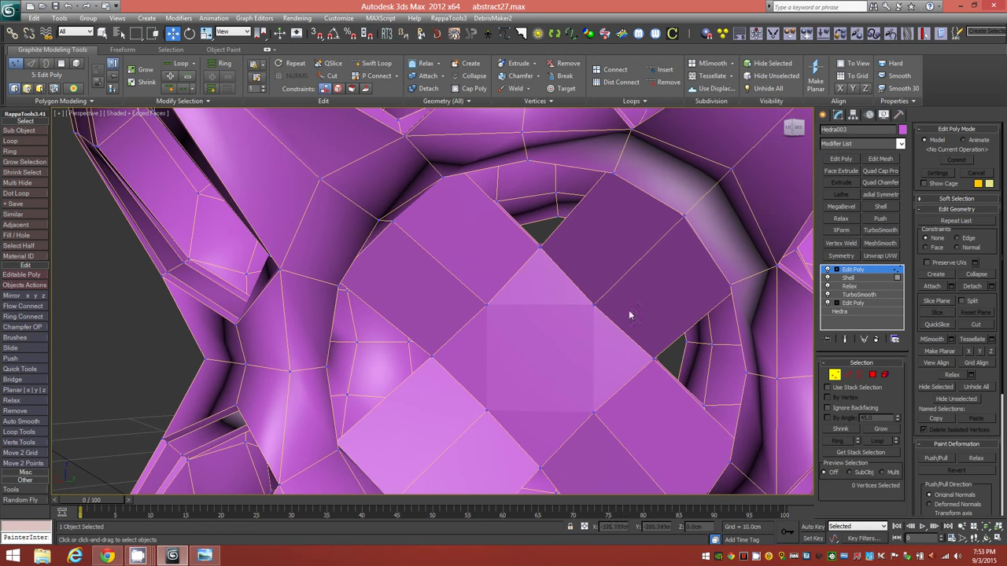
pyautogui.moveTo(491, 305); pyautogui.dragTo(531, 316, button='middle')
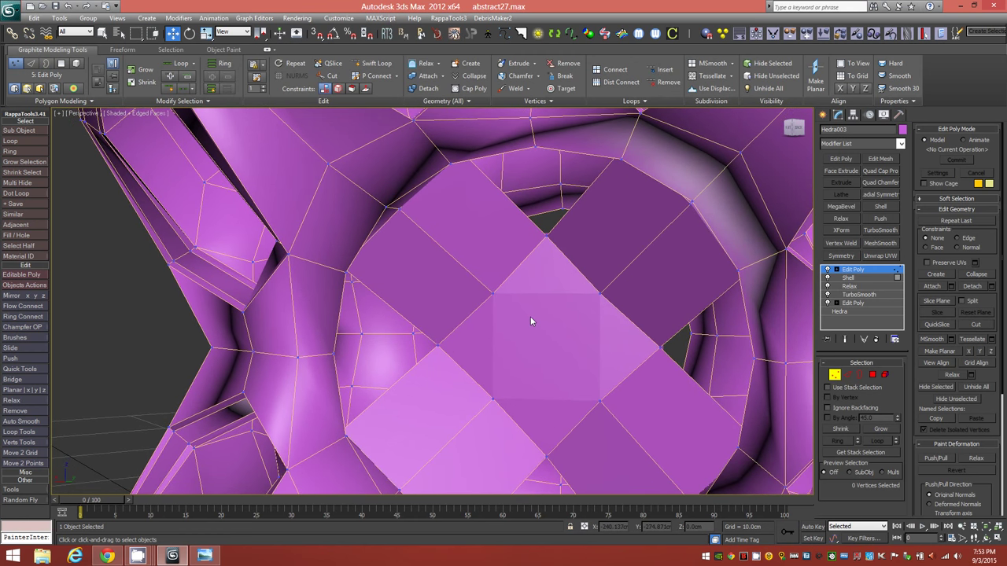
pyautogui.click(492, 296)
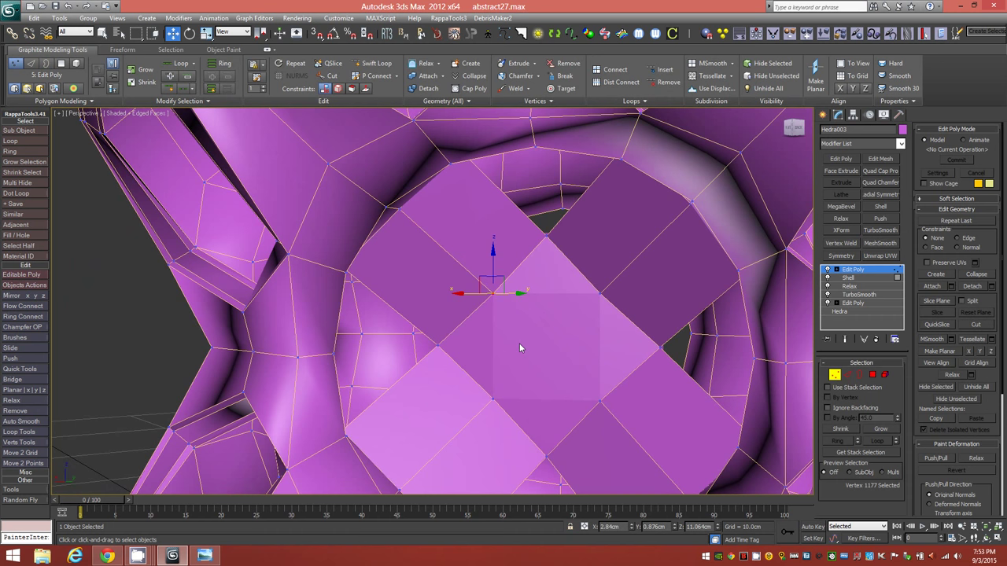
pyautogui.keyDown('ctrl'); pyautogui.click(600, 402); pyautogui.keyUp('ctrl')
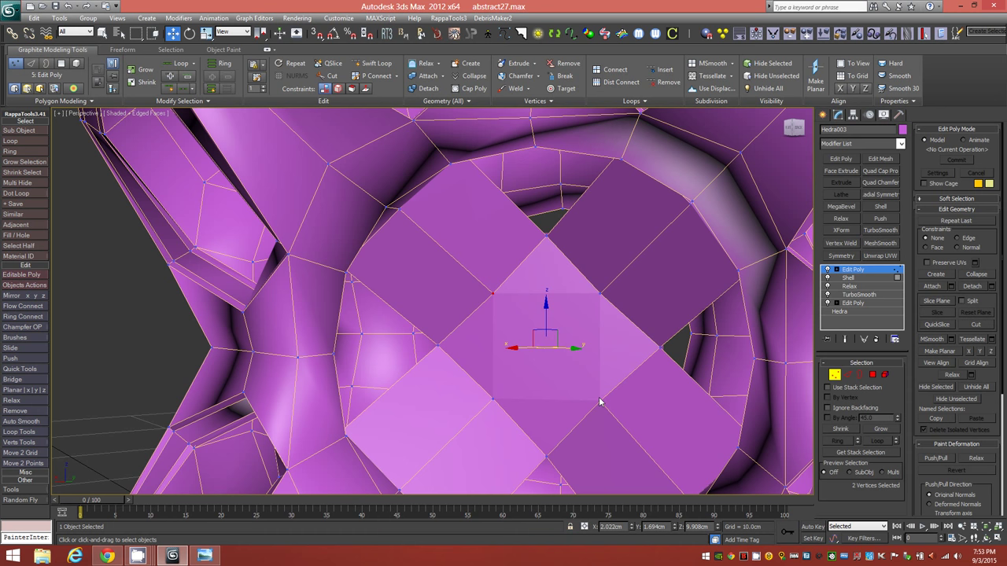
pyautogui.press('q')
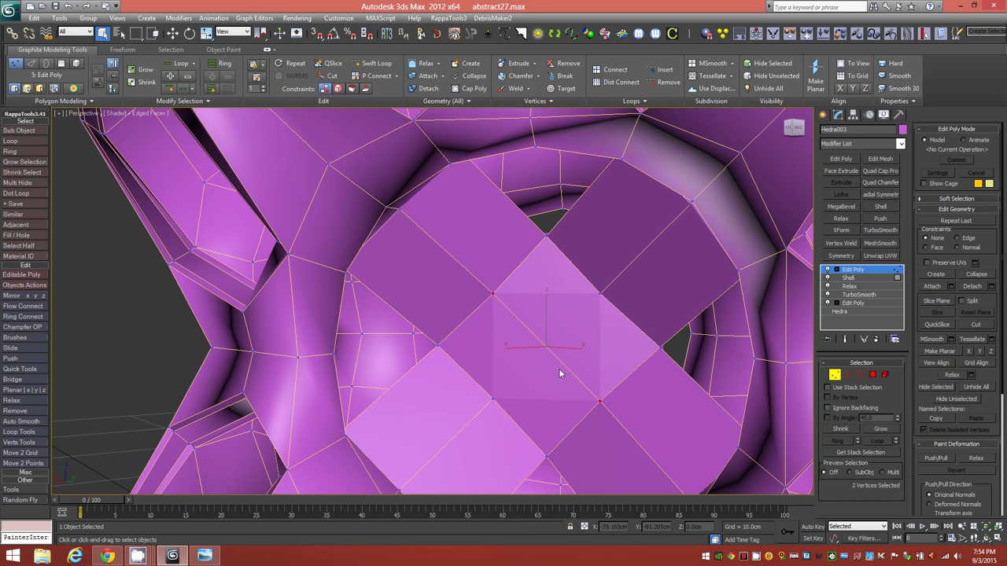
pyautogui.click(493, 400)
pyautogui.keyDown('ctrl'); pyautogui.click(601, 295); pyautogui.keyUp('ctrl')
pyautogui.click(617, 82)
# - Split the adjacent second capped face with two crossing edges between its opposite mid-side vertices
pyautogui.keyDown('alt'); pyautogui.moveTo(621, 383); pyautogui.dragTo(530, 387, button='middle'); pyautogui.keyUp('alt')
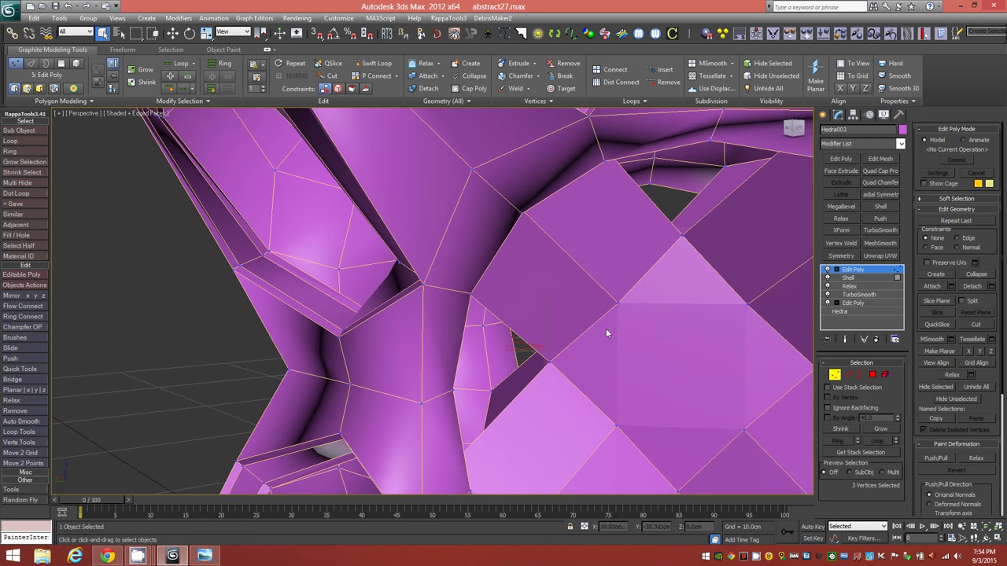
pyautogui.click(617, 305)
pyautogui.keyDown('ctrl'); pyautogui.click(744, 432); pyautogui.keyUp('ctrl')
pyautogui.hotkey('ctrl', 'shift', 'e')
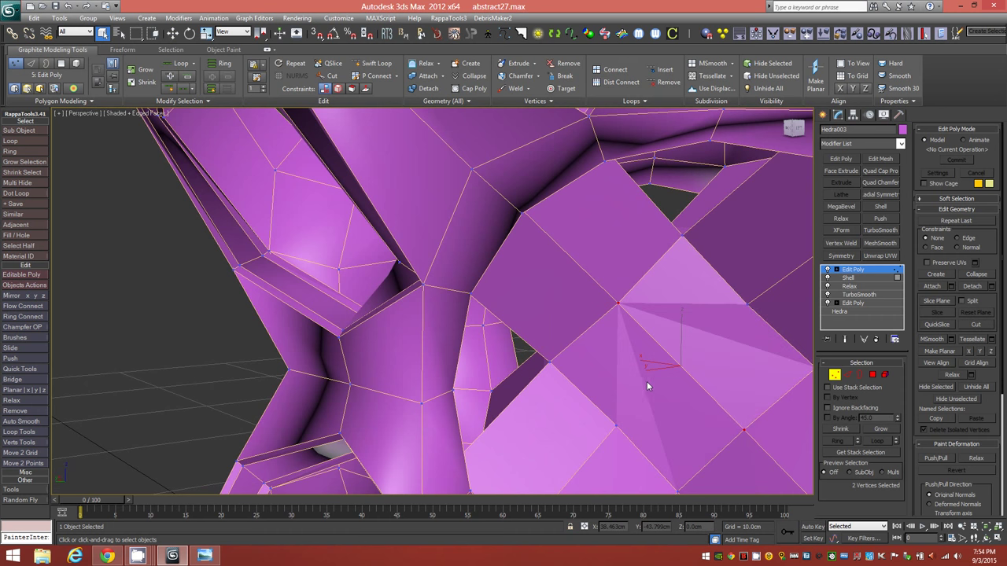
pyautogui.click(615, 426)
pyautogui.keyDown('ctrl'); pyautogui.click(747, 306); pyautogui.keyUp('ctrl')
pyautogui.hotkey('ctrl', 'shift', 'e')
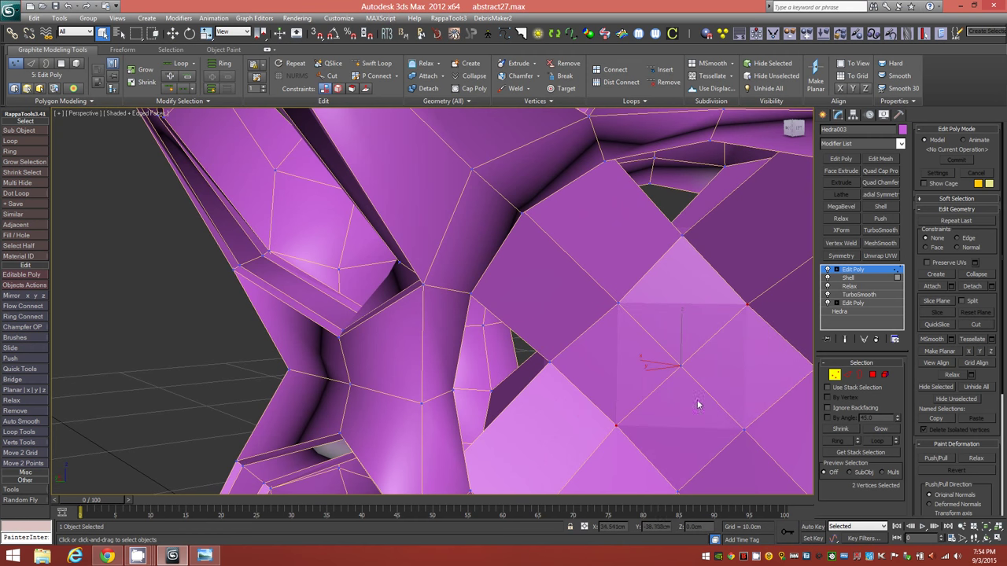
# - Divide the third capped face into quads by connecting its opposite mid-side vertices in a cross
pyautogui.scroll(-3, 703, 376)
pyautogui.keyDown('alt'); pyautogui.moveTo(701, 375); pyautogui.dragTo(578, 343, button='middle'); pyautogui.keyUp('alt')
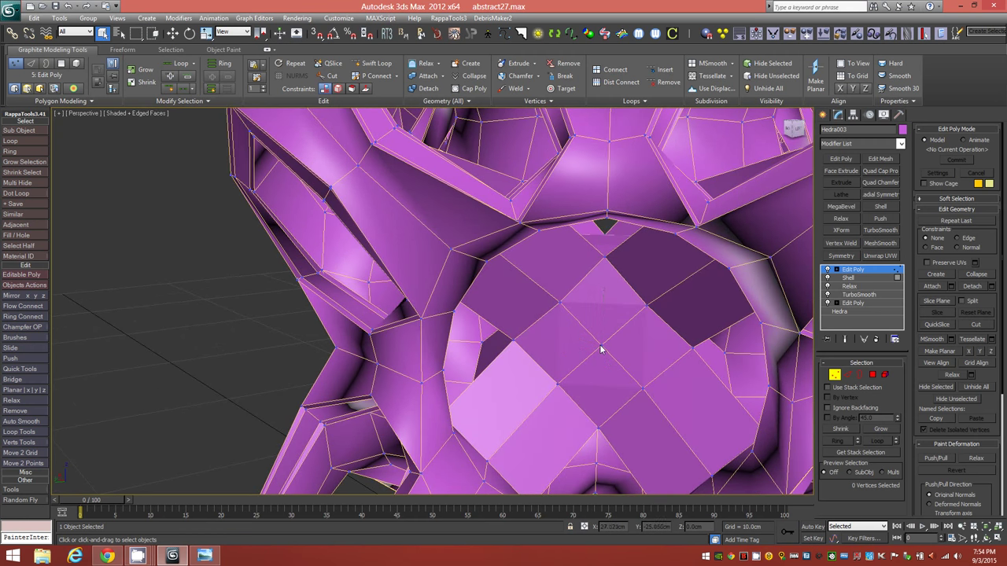
pyautogui.click(600, 348)
pyautogui.keyDown('alt'); pyautogui.moveTo(691, 388); pyautogui.dragTo(606, 320, button='middle'); pyautogui.keyUp('alt')
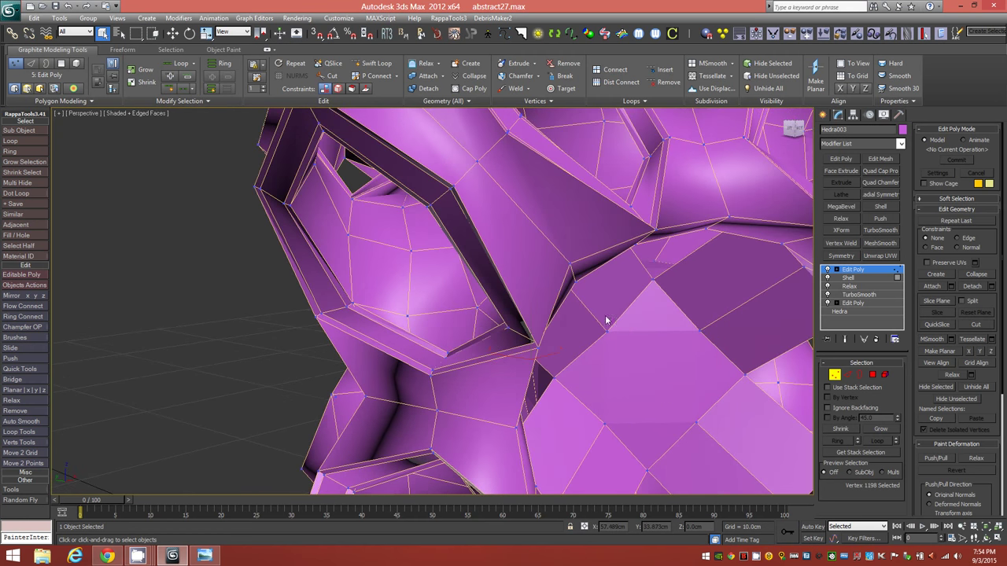
pyautogui.keyDown('ctrl'); pyautogui.click(696, 424); pyautogui.keyUp('ctrl')
pyautogui.hotkey('ctrl', 'shift', 'e')
pyautogui.click(606, 427)
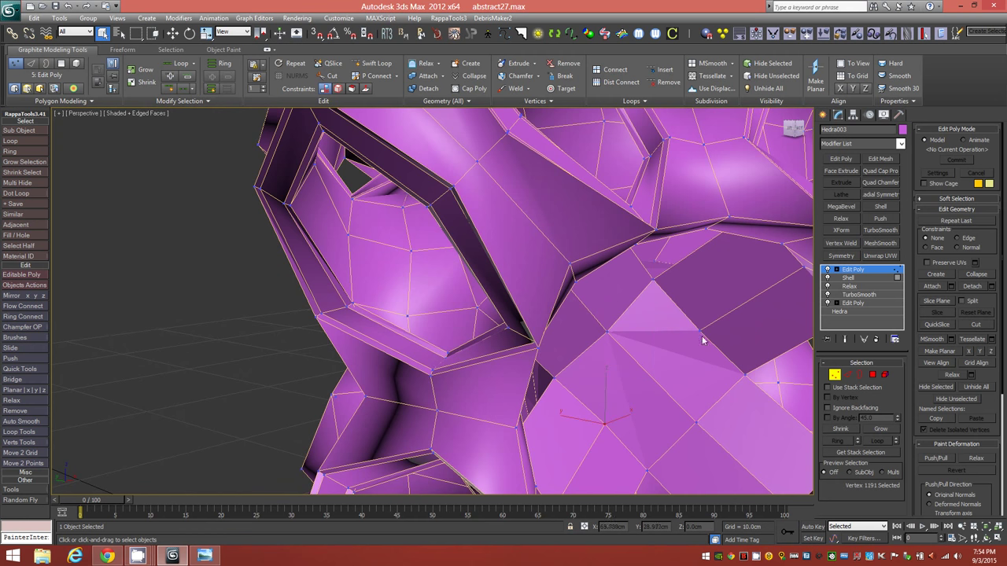
pyautogui.keyDown('ctrl'); pyautogui.click(698, 332); pyautogui.keyUp('ctrl')
pyautogui.hotkey('ctrl', 'shift', 'e')
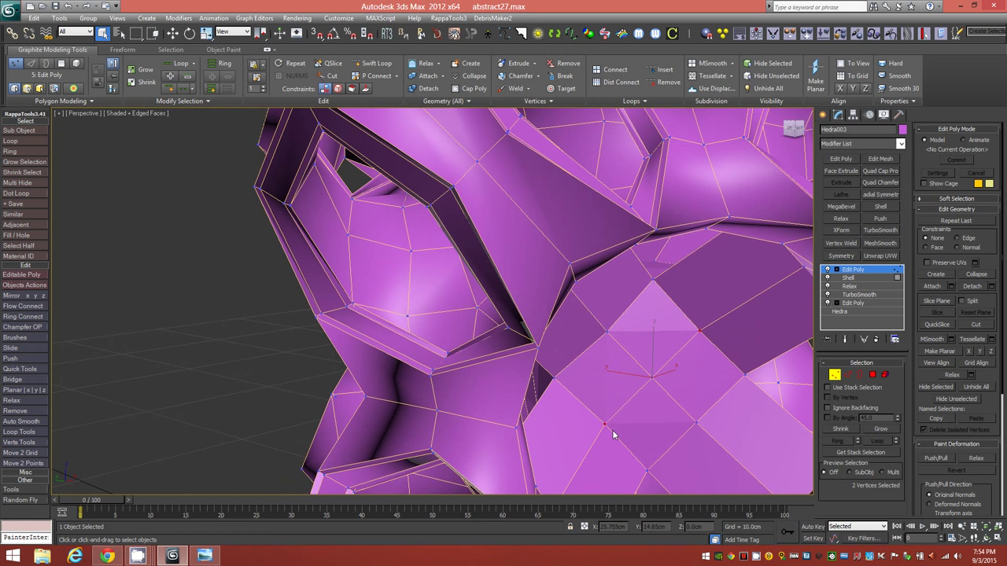
pyautogui.keyDown('alt'); pyautogui.moveTo(701, 381); pyautogui.dragTo(620, 336, button='middle'); pyautogui.keyUp('alt')
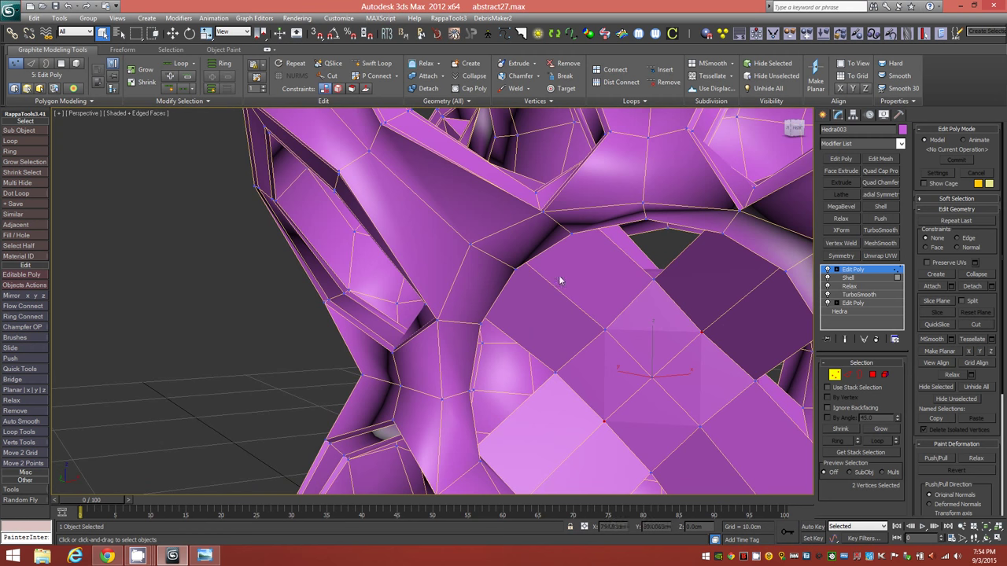
# - Split the fourth capped face of the core into quads with two crossing edges between its opposite mid-side vertices
pyautogui.keyDown('alt'); pyautogui.moveTo(736, 415); pyautogui.dragTo(676, 413, button='middle'); pyautogui.keyUp('alt')
pyautogui.click(615, 336)
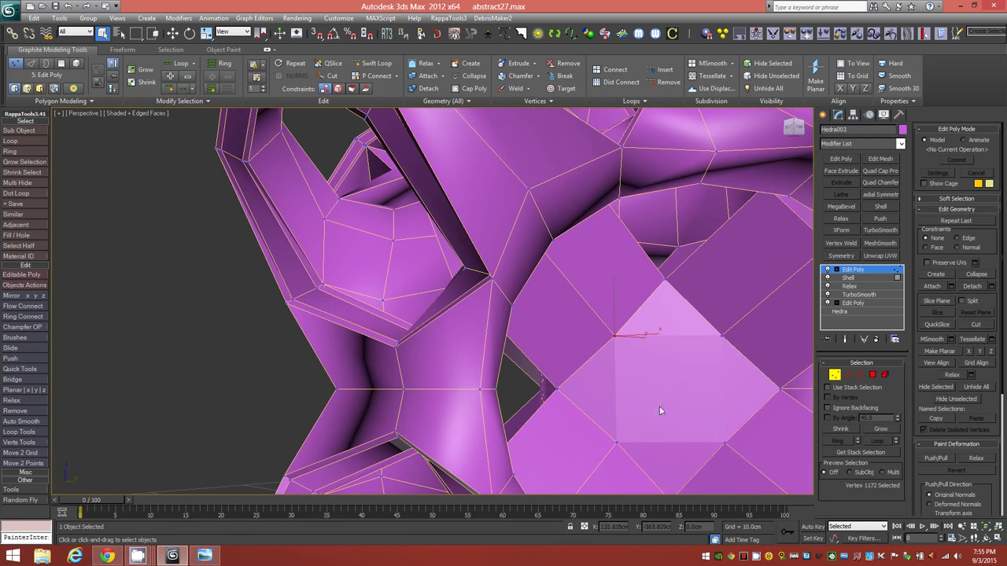
pyautogui.keyDown('ctrl'); pyautogui.click(725, 445); pyautogui.keyUp('ctrl')
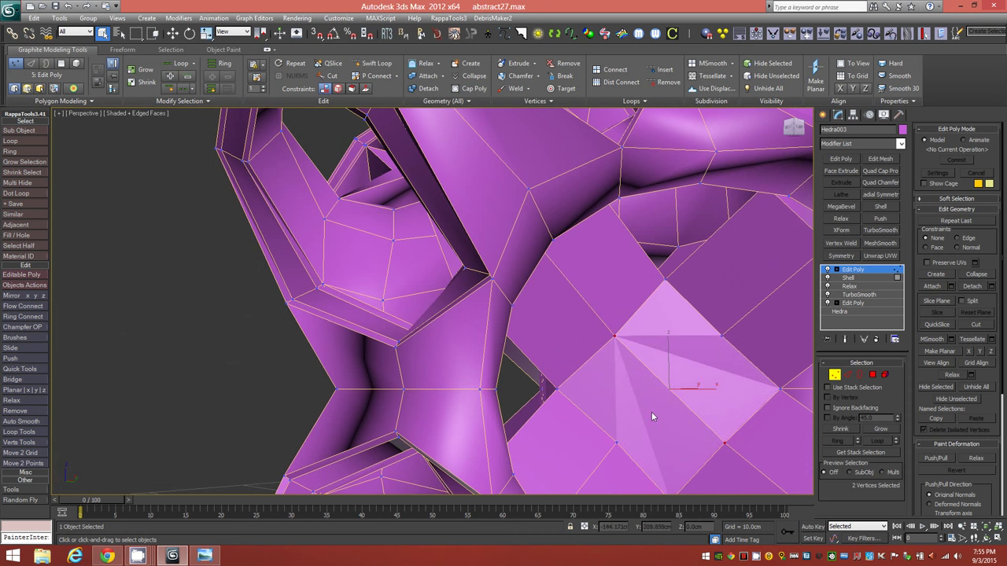
pyautogui.click(617, 445)
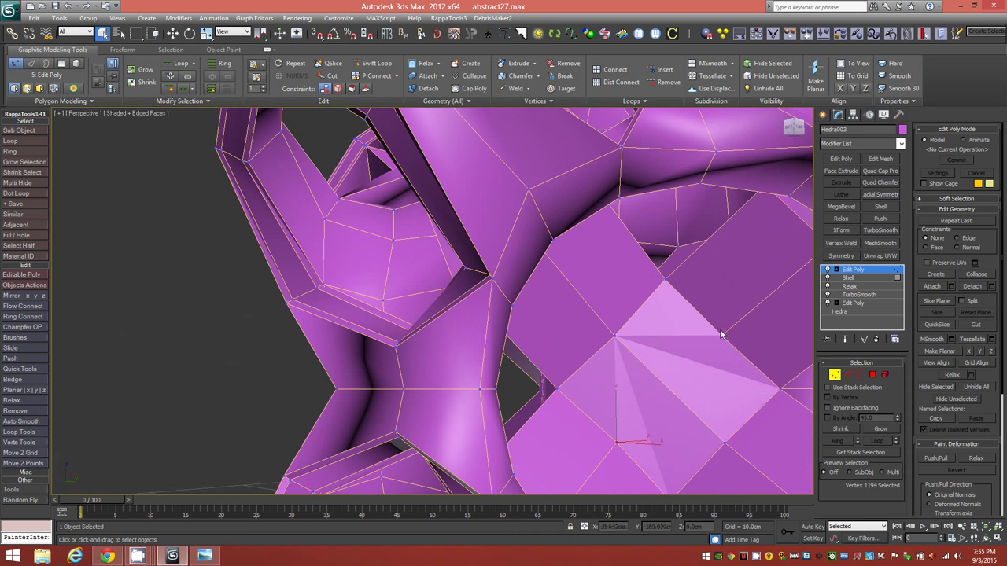
pyautogui.keyDown('ctrl'); pyautogui.click(720, 338); pyautogui.keyUp('ctrl')
pyautogui.hotkey('ctrl', 'shift', 'e')
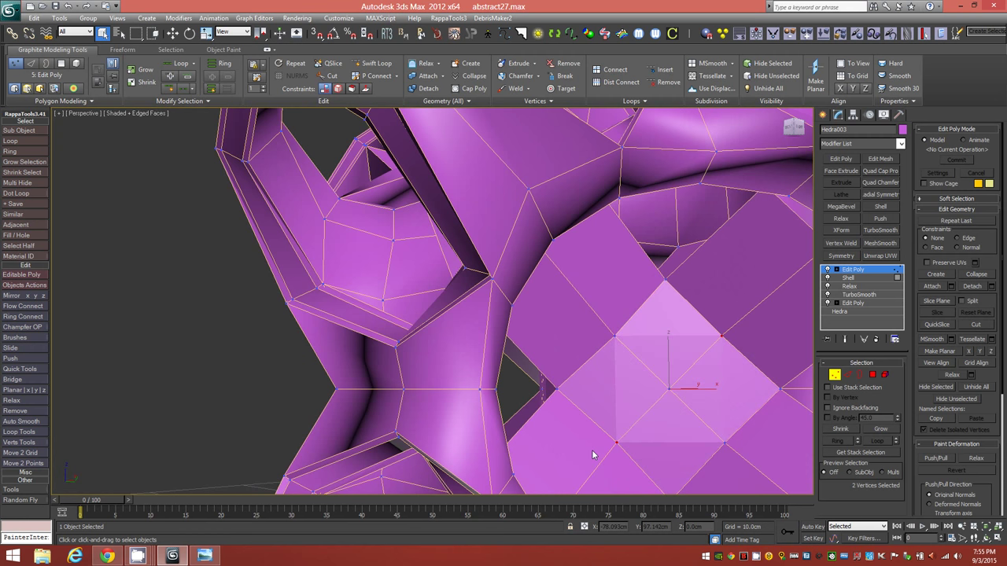
# - Connect both pairs of opposite mid-side vertices on the fifth capped core face to form a cross
pyautogui.moveTo(603, 360)
pyautogui.keyDown('alt'); pyautogui.mouseDown(button='middle')
pyautogui.moveTo(582, 364)
pyautogui.moveTo(581, 382)
pyautogui.moveTo(595, 342)
pyautogui.mouseUp(button='middle'); pyautogui.keyUp('alt')
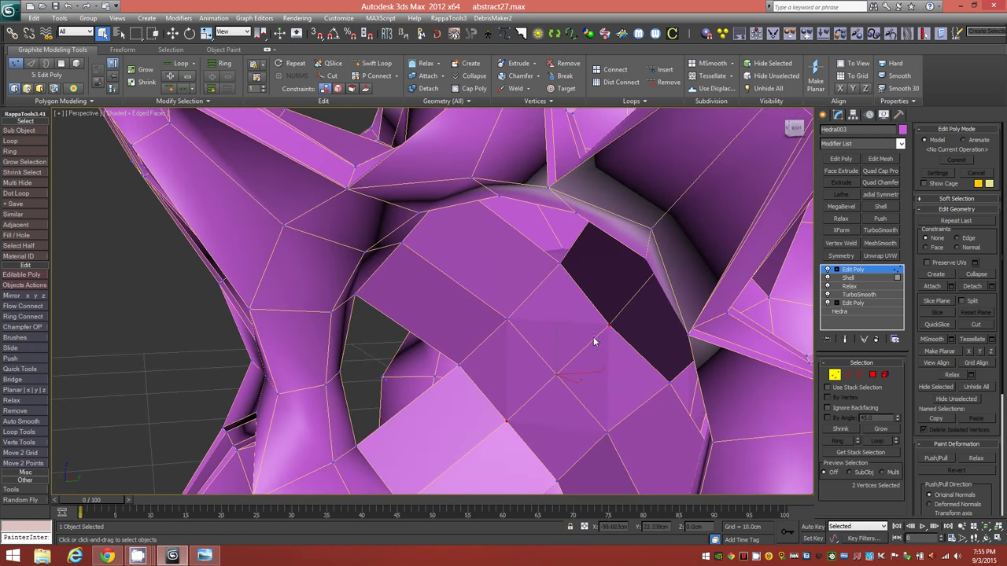
pyautogui.keyDown('alt'); pyautogui.moveTo(627, 410); pyautogui.dragTo(666, 394, button='middle'); pyautogui.keyUp('alt')
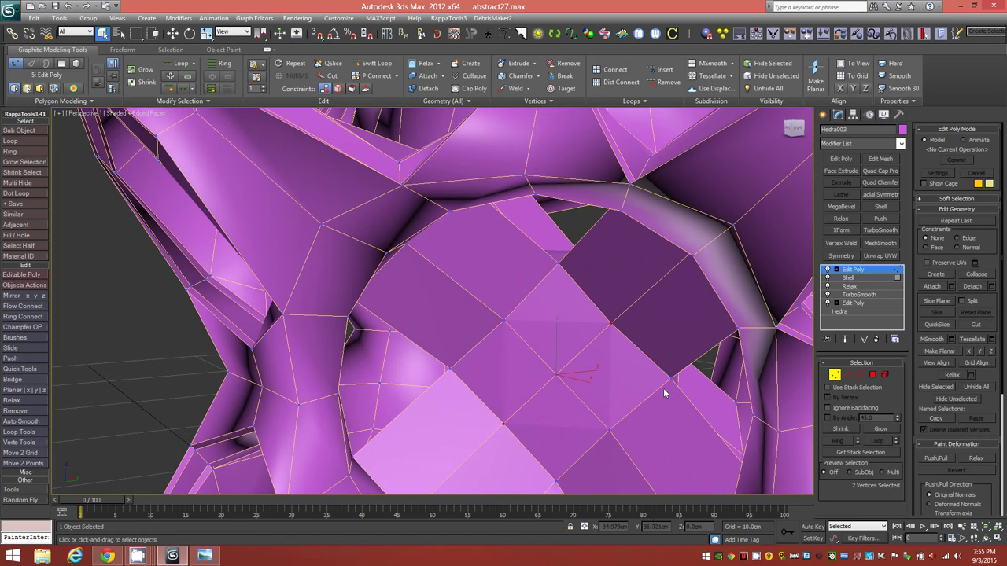
pyautogui.keyDown('alt'); pyautogui.moveTo(543, 389); pyautogui.dragTo(570, 379, button='middle'); pyautogui.keyUp('alt')
pyautogui.click(590, 283)
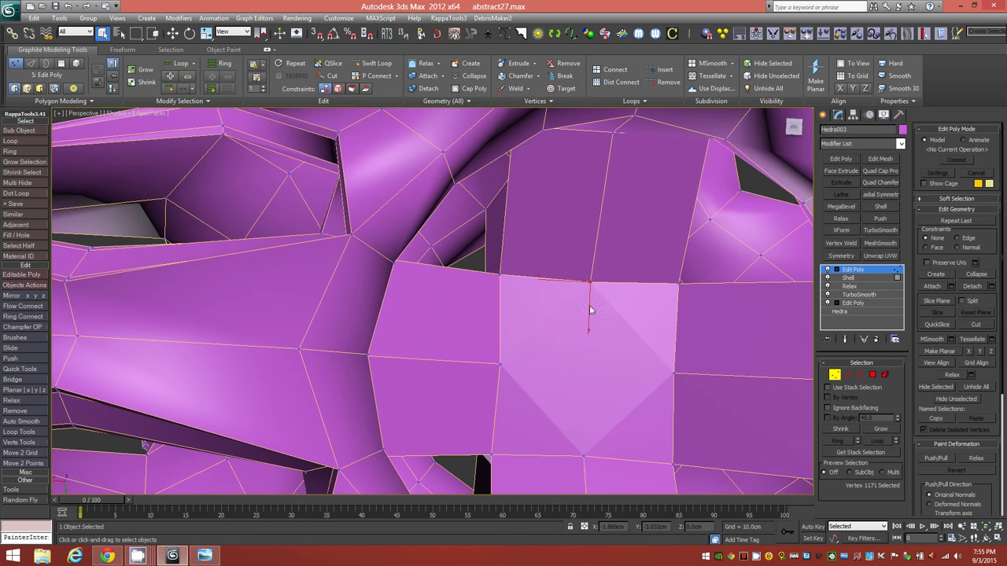
pyautogui.keyDown('ctrl'); pyautogui.click(583, 455); pyautogui.keyUp('ctrl')
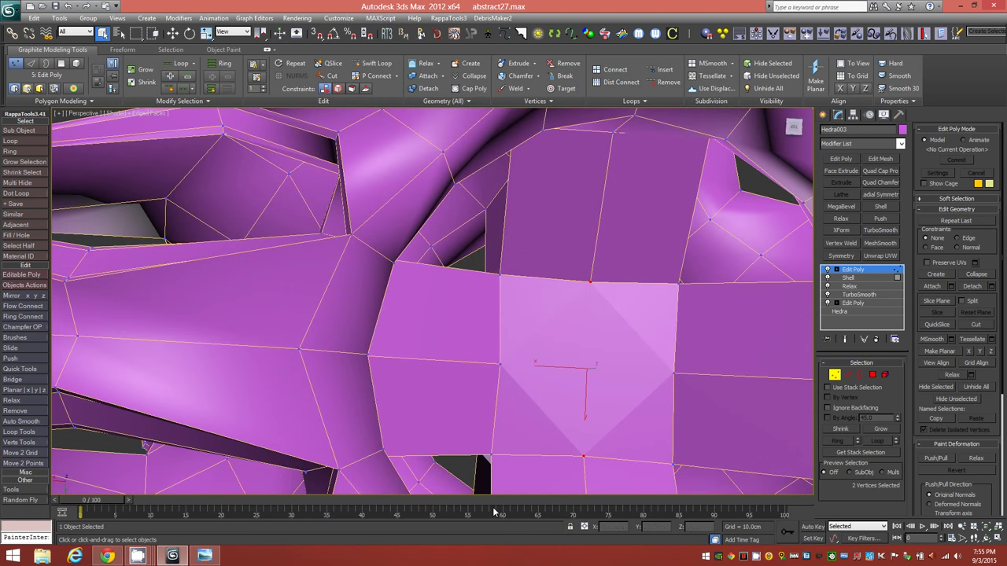
pyautogui.click(499, 365)
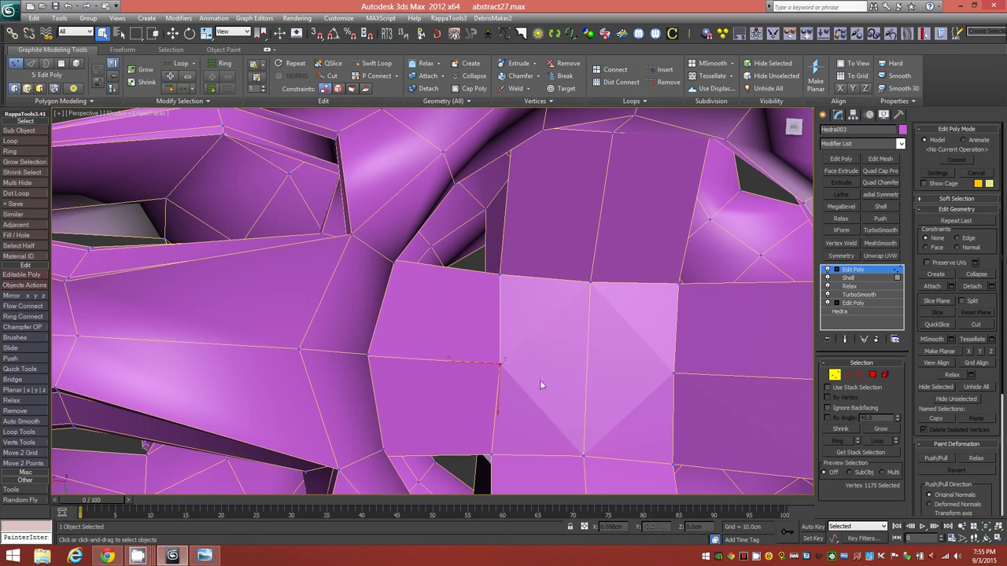
pyautogui.keyDown('ctrl'); pyautogui.click(674, 375); pyautogui.keyUp('ctrl')
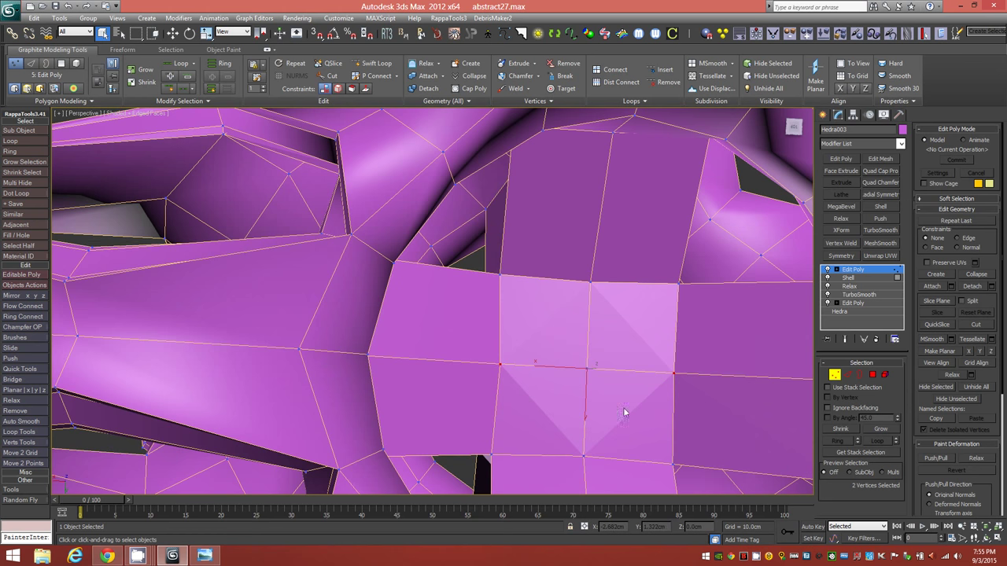
# - Divide the sixth and last capped core face into quads by connecting its opposite mid-side vertices
pyautogui.keyDown('alt'); pyautogui.moveTo(603, 428); pyautogui.dragTo(602, 288, button='middle'); pyautogui.keyUp('alt')
pyautogui.scroll(-5, 603, 288)
pyautogui.keyDown('alt'); pyautogui.moveTo(548, 335); pyautogui.dragTo(554, 271, button='middle'); pyautogui.keyUp('alt')
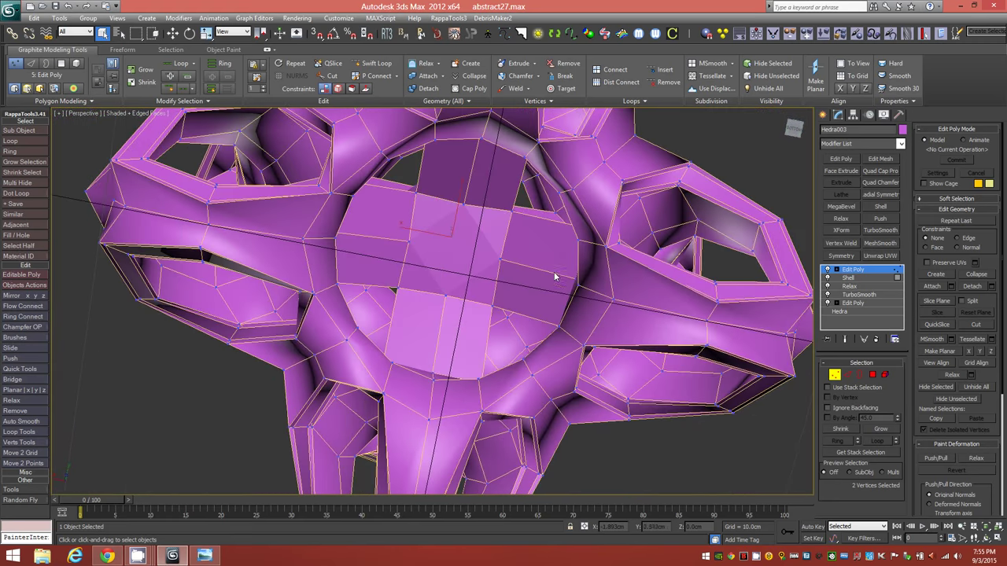
pyautogui.click(501, 261)
pyautogui.keyDown('ctrl'); pyautogui.click(409, 244); pyautogui.keyUp('ctrl')
pyautogui.hotkey('ctrl', 'shift', 'e')
pyautogui.click(446, 298)
pyautogui.keyDown('ctrl'); pyautogui.click(464, 204); pyautogui.keyUp('ctrl')
pyautogui.hotkey('ctrl', 'shift', 'e')
# - At polygon level, select the four quads of one capped face of the central core
pyautogui.keyDown('alt'); pyautogui.moveTo(427, 273); pyautogui.dragTo(679, 277, button='middle'); pyautogui.keyUp('alt')
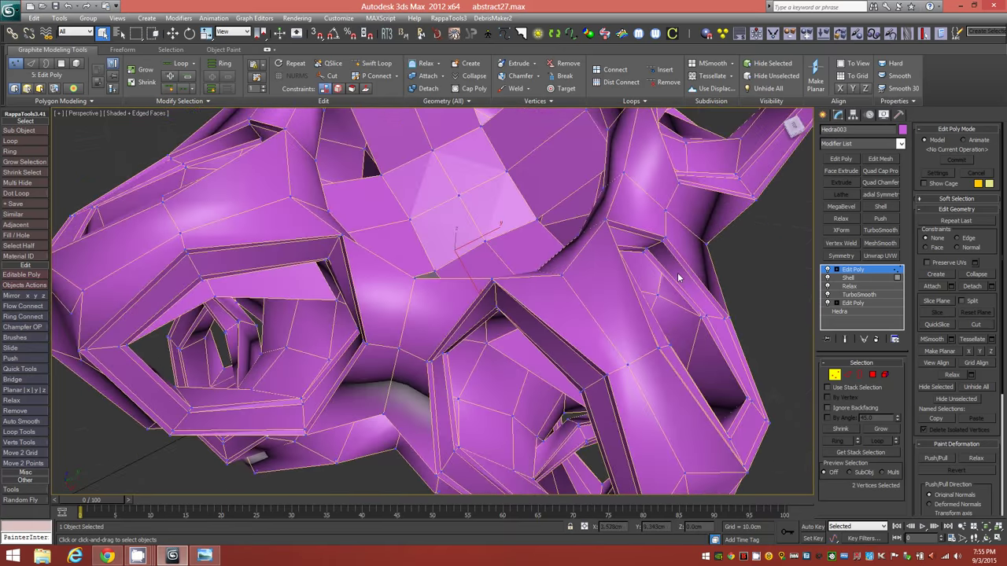
pyautogui.scroll(-6, 679, 277)
pyautogui.keyDown('alt'); pyautogui.moveTo(622, 288); pyautogui.dragTo(725, 265, button='middle'); pyautogui.keyUp('alt')
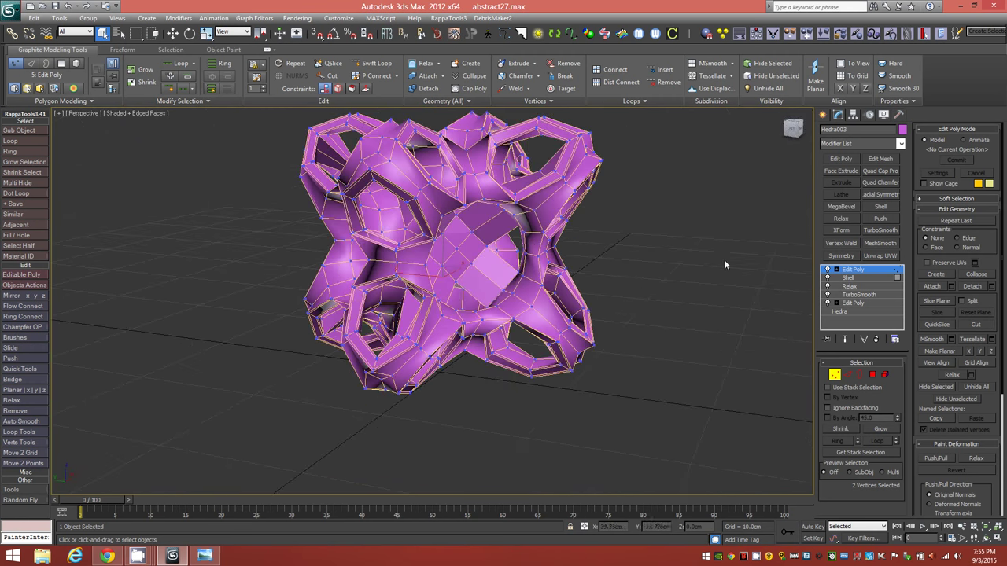
pyautogui.keyDown('alt'); pyautogui.moveTo(664, 347); pyautogui.dragTo(657, 278, button='middle'); pyautogui.keyUp('alt')
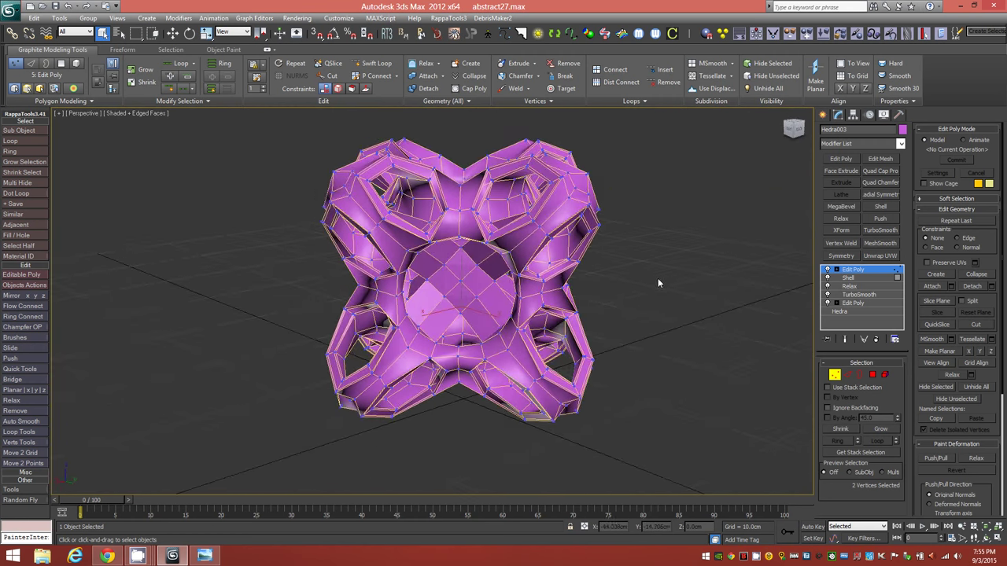
pyautogui.click(872, 374)
pyautogui.keyDown('alt'); pyautogui.moveTo(462, 287); pyautogui.dragTo(475, 282, button='middle'); pyautogui.keyUp('alt')
pyautogui.click(473, 270)
pyautogui.keyDown('ctrl'); pyautogui.click(449, 280); pyautogui.keyUp('ctrl')
pyautogui.keyDown('ctrl'); pyautogui.click(464, 298); pyautogui.keyUp('ctrl')
pyautogui.keyDown('ctrl'); pyautogui.click(494, 277); pyautogui.keyUp('ctrl')
pyautogui.keyDown('alt'); pyautogui.moveTo(485, 250); pyautogui.dragTo(96, 162, button='middle'); pyautogui.keyUp('alt')
pyautogui.scroll(3, 464, 257)
pyautogui.scroll(-3, 482, 262)
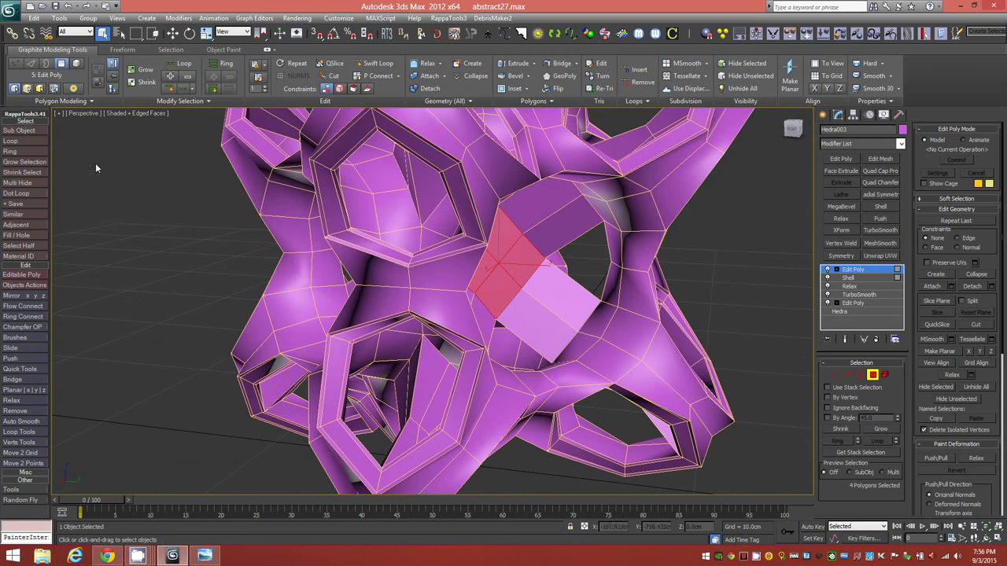
# - Try to extend the polygon selection from the four core quads to all similar polygons
pyautogui.click(188, 101)
pyautogui.click(164, 126)
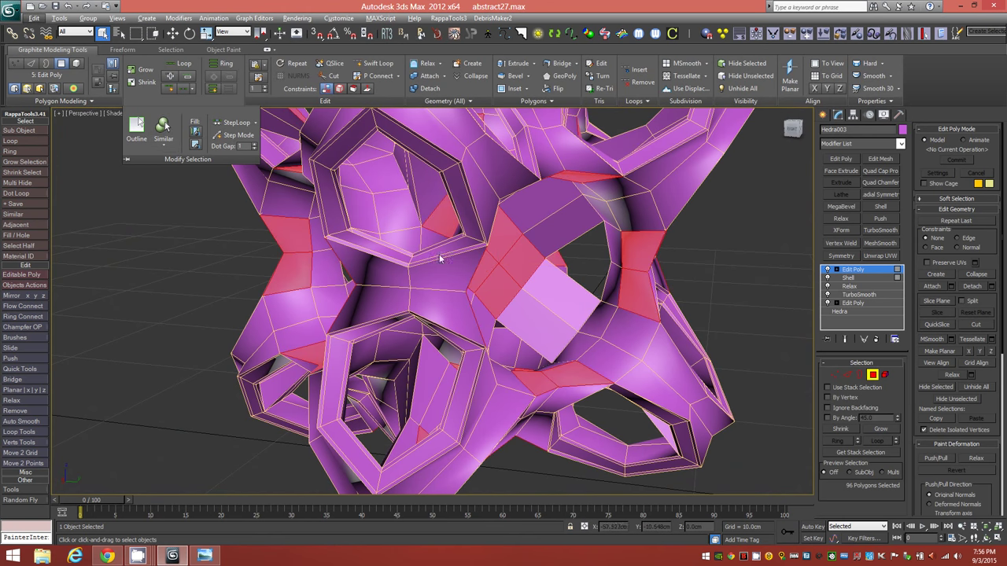
pyautogui.hotkey('ctrl', 'z')
# - Add the quads of the neighbouring capped core faces to the polygon selection
pyautogui.keyDown('alt'); pyautogui.moveTo(581, 268); pyautogui.dragTo(540, 311, button='middle'); pyautogui.keyUp('alt')
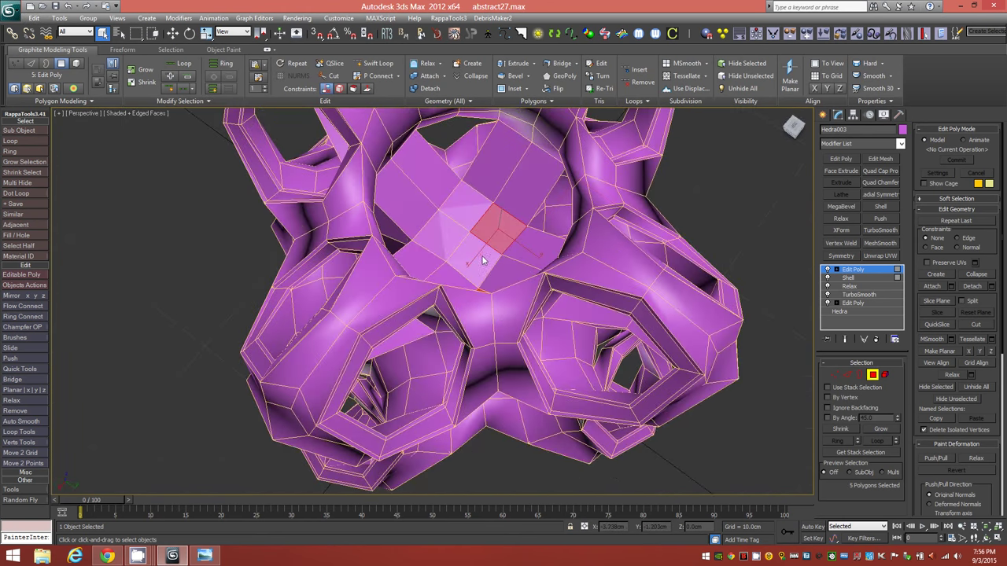
pyautogui.keyDown('ctrl'); pyautogui.click(470, 202); pyautogui.keyUp('ctrl')
pyautogui.keyDown('alt'); pyautogui.moveTo(469, 202); pyautogui.dragTo(515, 245, button='middle'); pyautogui.keyUp('alt')
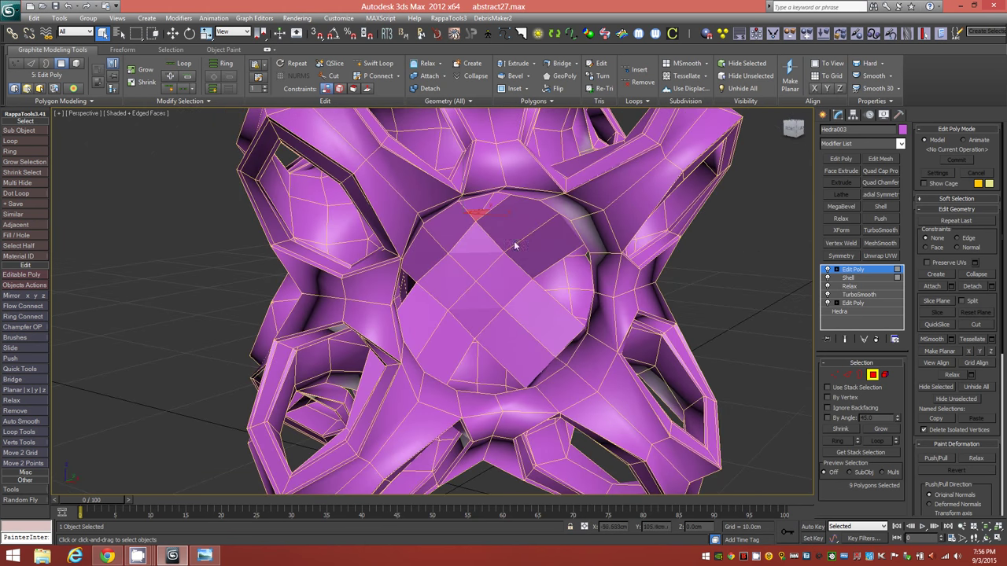
pyautogui.keyDown('alt'); pyautogui.moveTo(341, 314); pyautogui.dragTo(454, 265, button='middle'); pyautogui.keyUp('alt')
pyautogui.keyDown('ctrl'); pyautogui.click(463, 290); pyautogui.keyUp('ctrl')
pyautogui.keyDown('ctrl'); pyautogui.click(446, 273); pyautogui.keyUp('ctrl')
pyautogui.keyDown('ctrl'); pyautogui.click(468, 240); pyautogui.keyUp('ctrl')
pyautogui.keyDown('ctrl'); pyautogui.click(480, 264); pyautogui.keyUp('ctrl')
pyautogui.keyDown('ctrl'); pyautogui.click(454, 265); pyautogui.keyUp('ctrl')
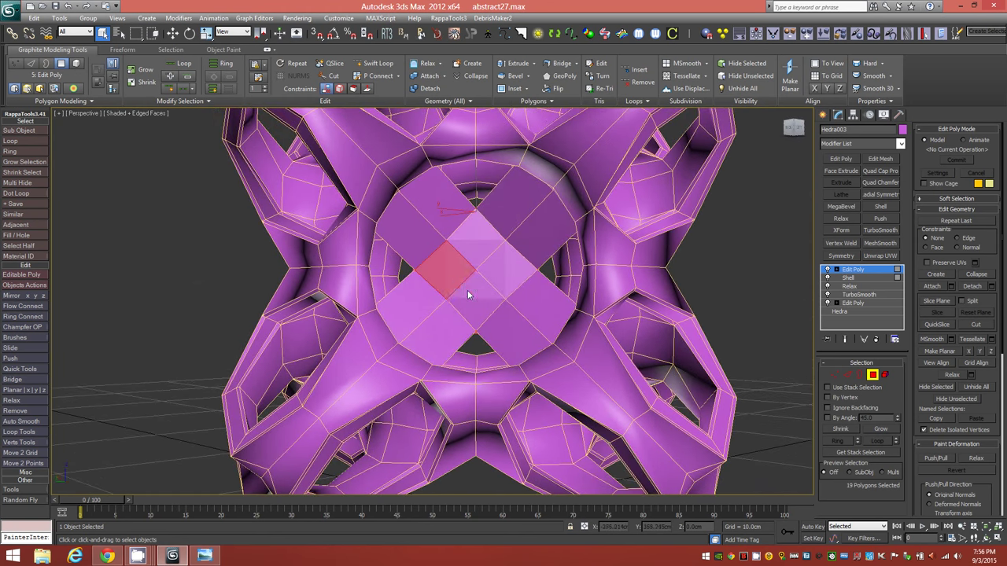
# - Complete the polygon selection with the remaining core quads so all six capped faces are included
pyautogui.keyDown('ctrl'); pyautogui.click(467, 290); pyautogui.keyUp('ctrl')
pyautogui.keyDown('ctrl'); pyautogui.click(501, 270); pyautogui.keyUp('ctrl')
pyautogui.keyDown('ctrl'); pyautogui.click(485, 255); pyautogui.keyUp('ctrl')
pyautogui.keyDown('alt'); pyautogui.moveTo(486, 315); pyautogui.dragTo(472, 256, button='middle'); pyautogui.keyUp('alt')
pyautogui.keyDown('ctrl'); pyautogui.click(510, 301); pyautogui.keyUp('ctrl')
pyautogui.keyDown('alt'); pyautogui.moveTo(509, 300); pyautogui.dragTo(272, 329, button='middle'); pyautogui.keyUp('alt')
pyautogui.keyDown('alt'); pyautogui.moveTo(323, 288); pyautogui.dragTo(513, 373, button='middle'); pyautogui.keyUp('alt')
pyautogui.keyDown('alt'); pyautogui.moveTo(415, 307); pyautogui.dragTo(401, 292, button='middle'); pyautogui.keyUp('alt')
# - Try to scale the selected core polygons down uniformly using the current transform center
pyautogui.press('r')
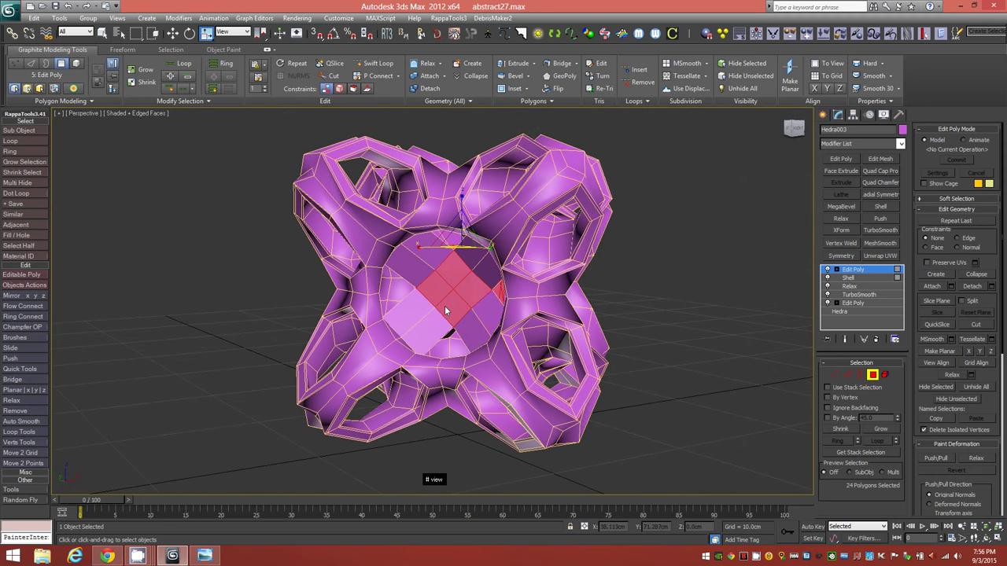
pyautogui.moveTo(472, 280); pyautogui.dragTo(475, 303)
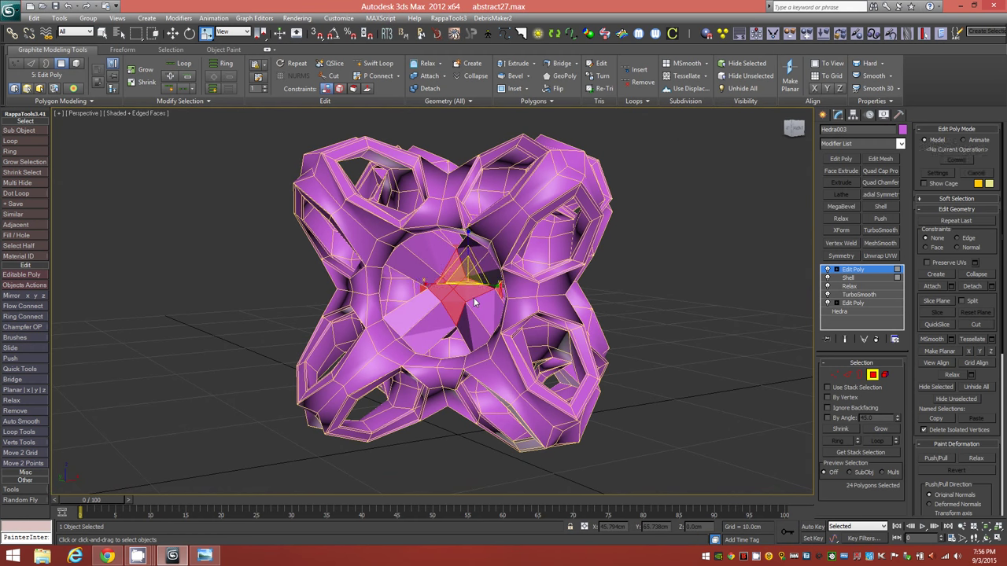
pyautogui.keyDown('alt'); pyautogui.moveTo(460, 320); pyautogui.dragTo(458, 297, button='middle'); pyautogui.keyUp('alt')
pyautogui.scroll(4, 465, 277)
pyautogui.keyDown('alt'); pyautogui.moveTo(411, 272); pyautogui.dragTo(411, 272, button='middle'); pyautogui.keyUp('alt')
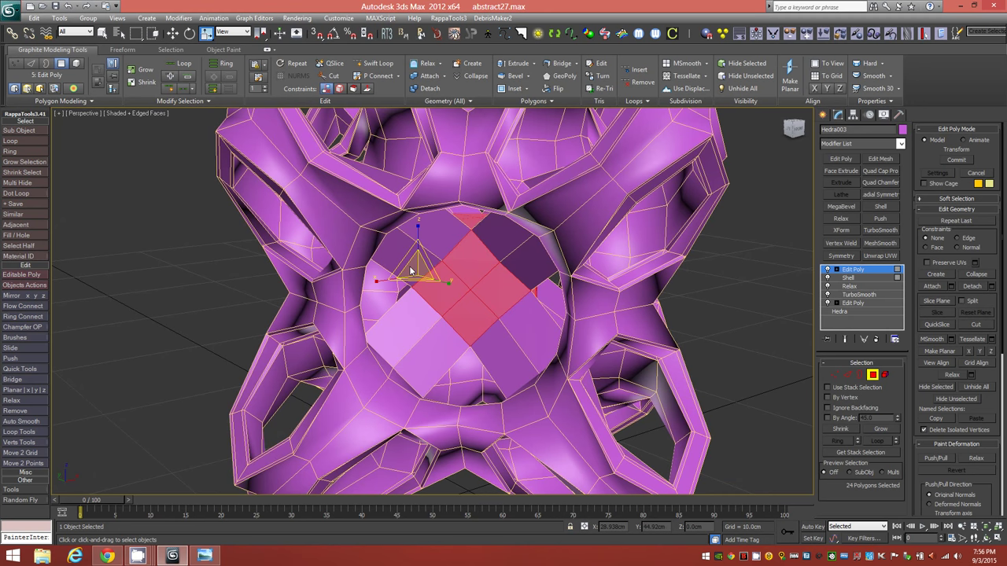
# - Set the transform center to Use Selection Center, comparing it with Use Pivot Point Center and undoing the trial scale
pyautogui.moveTo(263, 33); pyautogui.dragTo(262, 75)
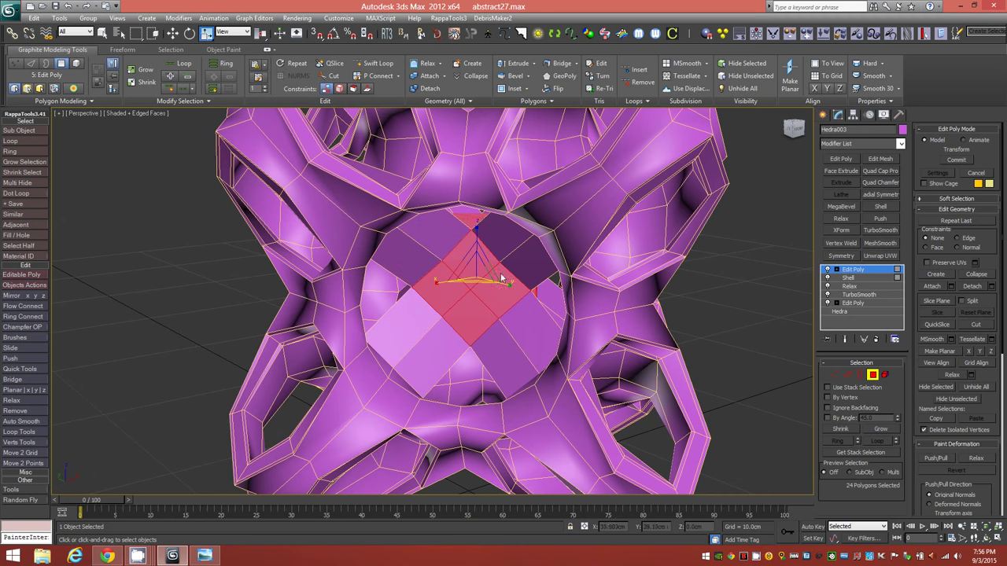
pyautogui.moveTo(475, 277); pyautogui.dragTo(483, 289)
pyautogui.hotkey('ctrl', 'z')
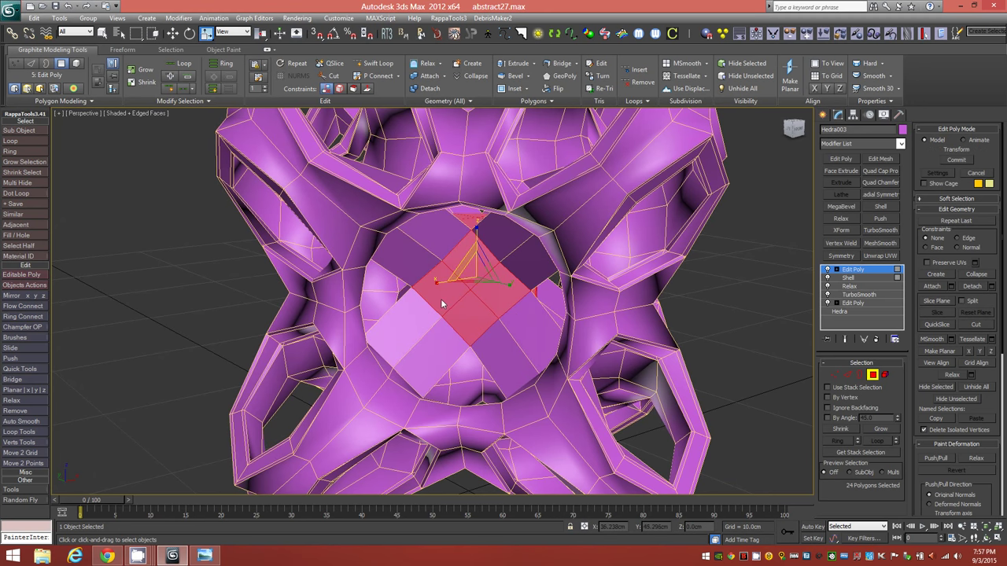
pyautogui.click(263, 39)
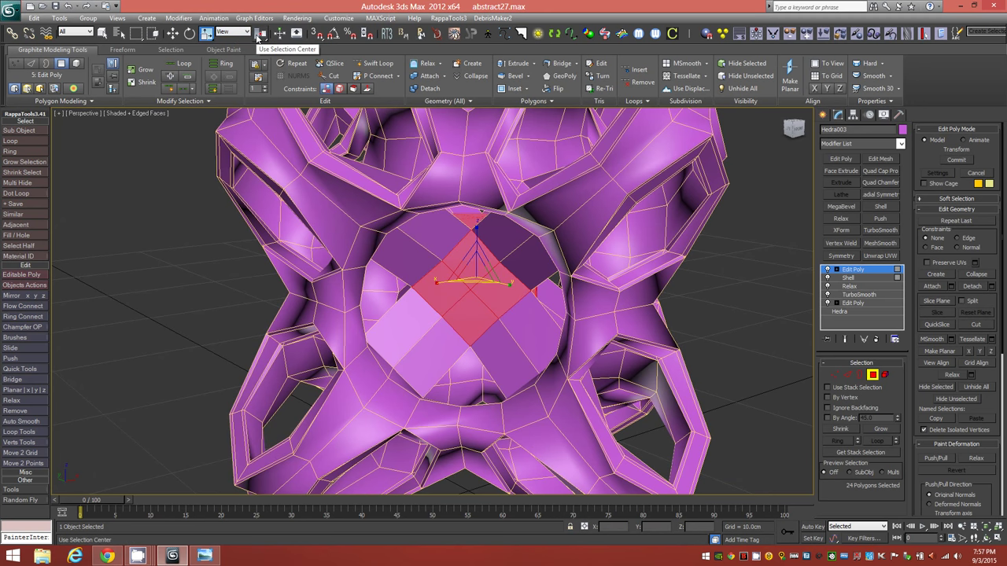
pyautogui.moveTo(257, 37); pyautogui.dragTo(267, 50)
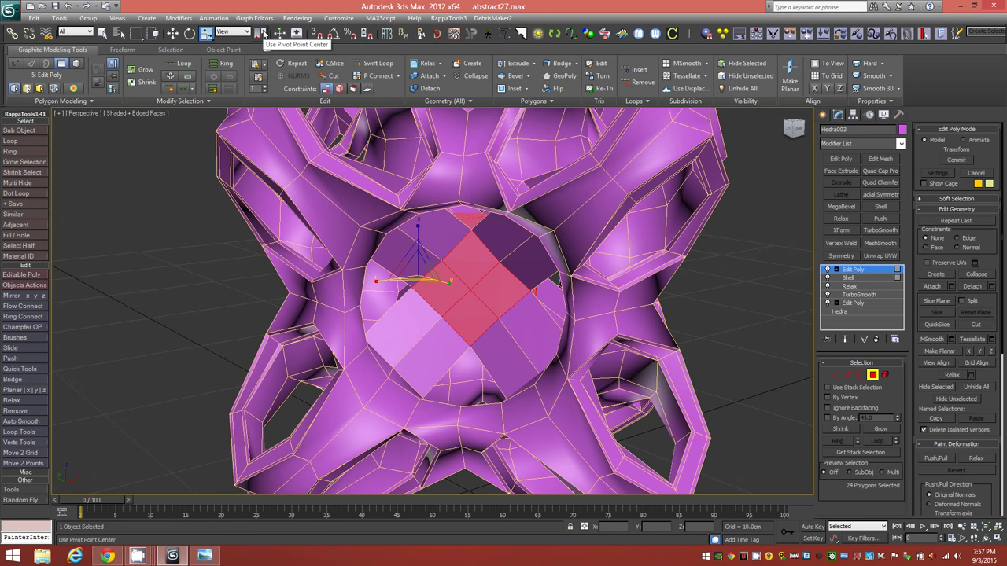
pyautogui.moveTo(263, 33); pyautogui.dragTo(259, 77)
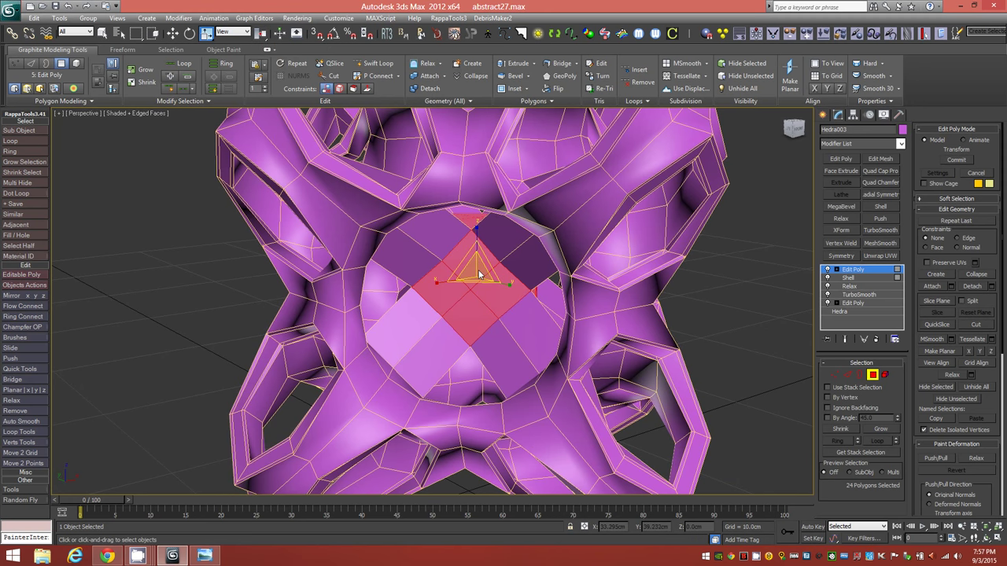
# - Scale the 24 selected core polygons down uniformly about the selection center to shrink the central core
pyautogui.moveTo(476, 274); pyautogui.dragTo(485, 308)
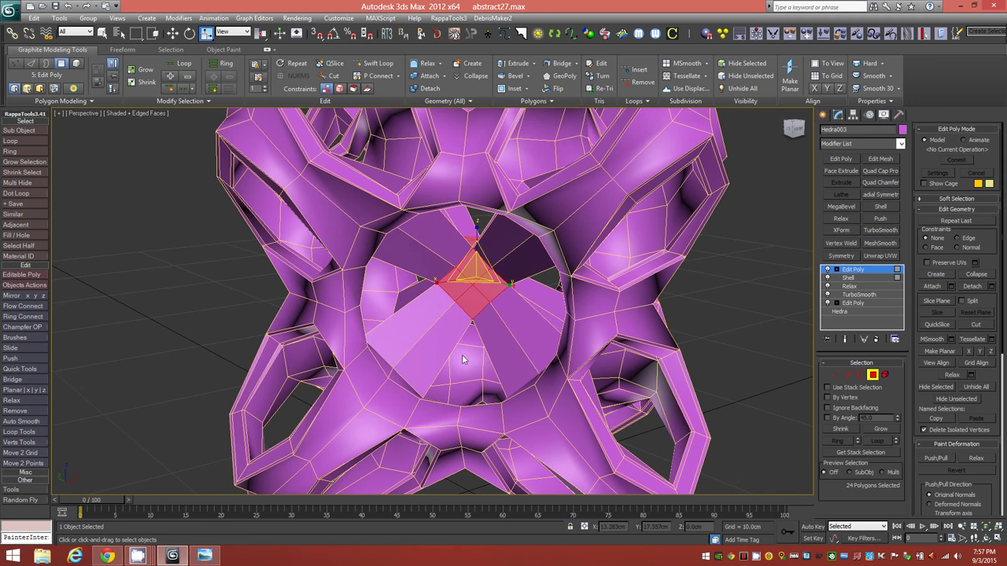
pyautogui.keyDown('alt'); pyautogui.moveTo(534, 365); pyautogui.dragTo(545, 356, button='middle'); pyautogui.keyUp('alt')
pyautogui.moveTo(475, 271); pyautogui.dragTo(481, 282)
pyautogui.keyDown('alt'); pyautogui.moveTo(486, 289); pyautogui.dragTo(550, 313, button='middle'); pyautogui.keyUp('alt')
# - Leave polygon level, add a TurboSmooth modifier on top of the stack, and return to the Edit Poly below it
pyautogui.click(872, 375)
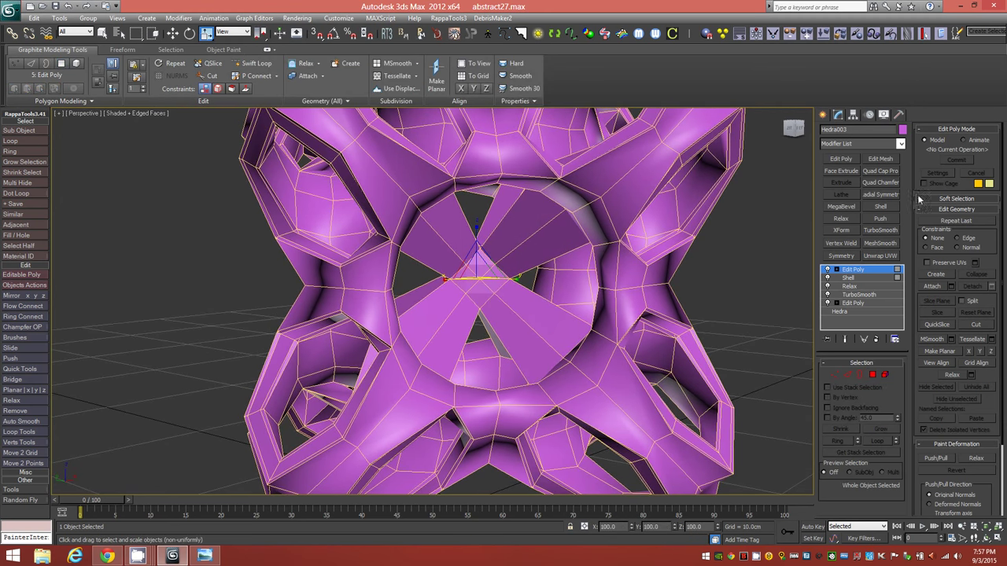
pyautogui.click(881, 231)
pyautogui.moveTo(484, 306)
pyautogui.keyDown('alt'); pyautogui.mouseDown(button='middle')
pyautogui.moveTo(479, 288)
pyautogui.moveTo(495, 296)
pyautogui.moveTo(472, 289)
pyautogui.moveTo(529, 292)
pyautogui.moveTo(486, 315)
pyautogui.mouseUp(button='middle'); pyautogui.keyUp('alt')
pyautogui.click(857, 278)
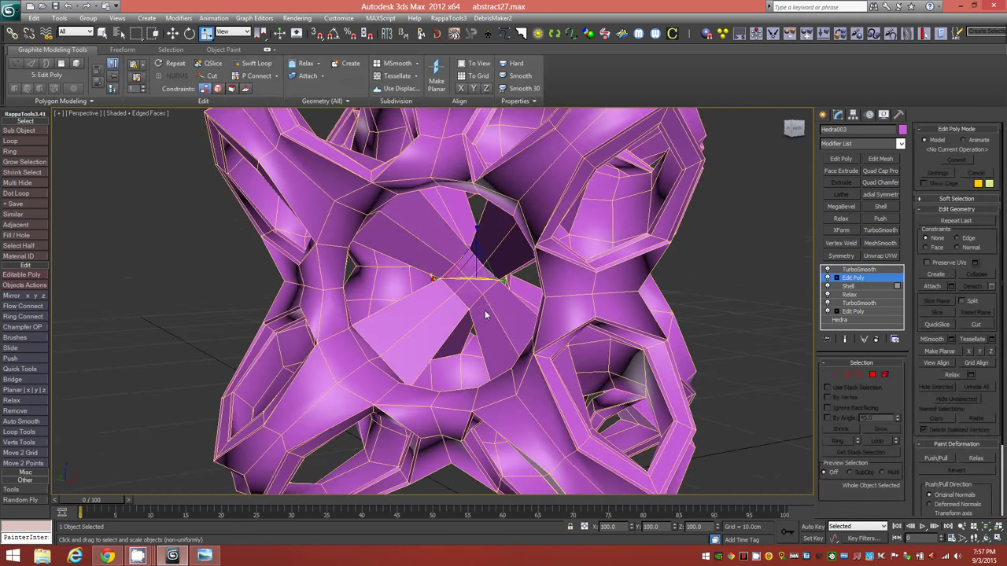
# - At edge level, select the ring of lengthwise edges around one core arm and extend the selection to all similar edges
pyautogui.click(255, 64)
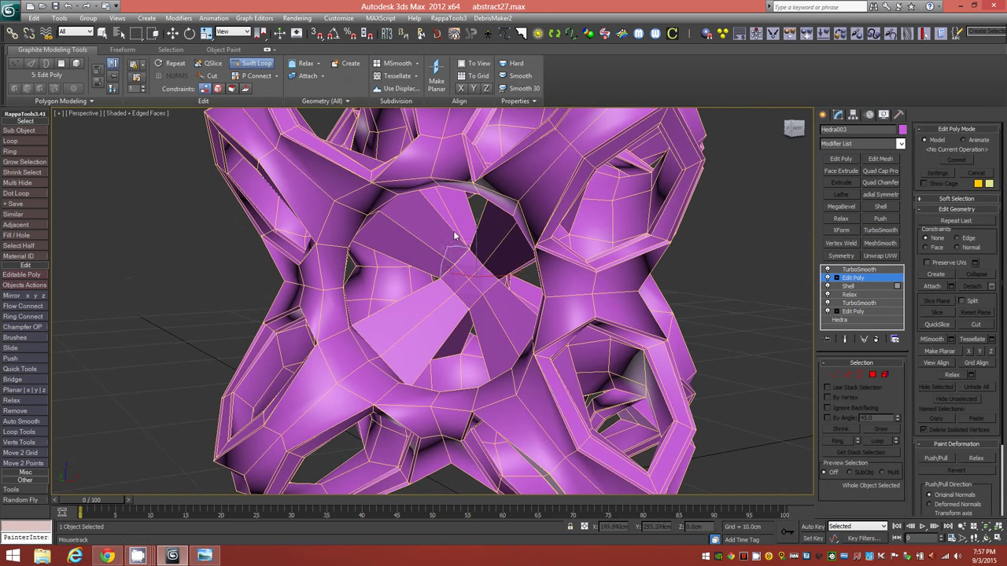
pyautogui.click(260, 64)
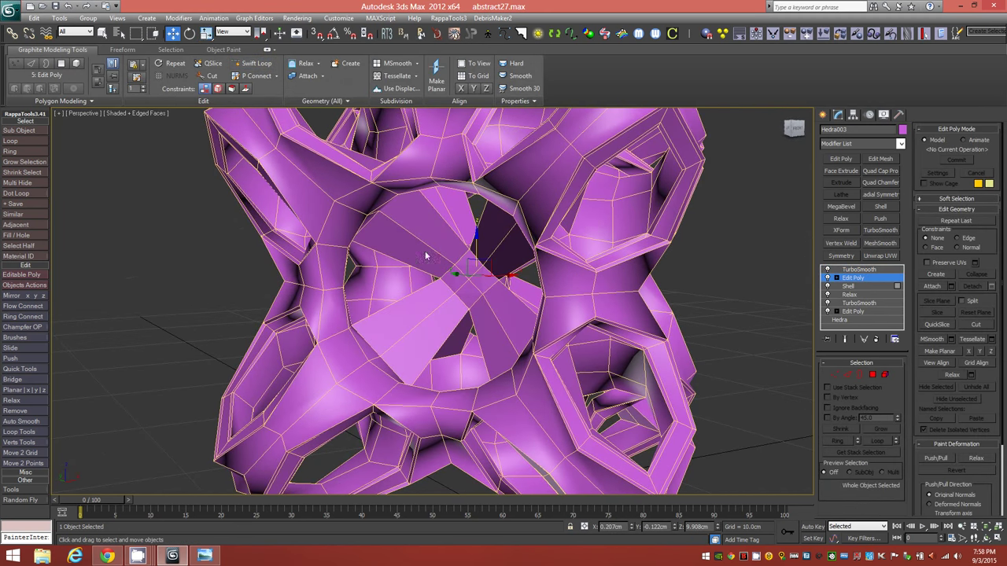
pyautogui.click(846, 375)
pyautogui.click(405, 342)
pyautogui.click(406, 351)
pyautogui.hotkey('alt', 'r')
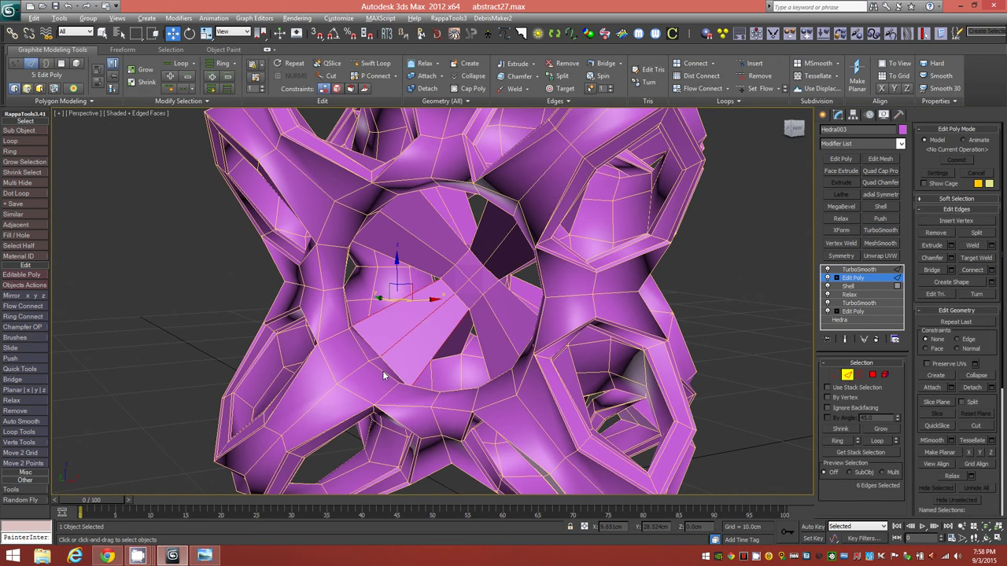
pyautogui.click(423, 307)
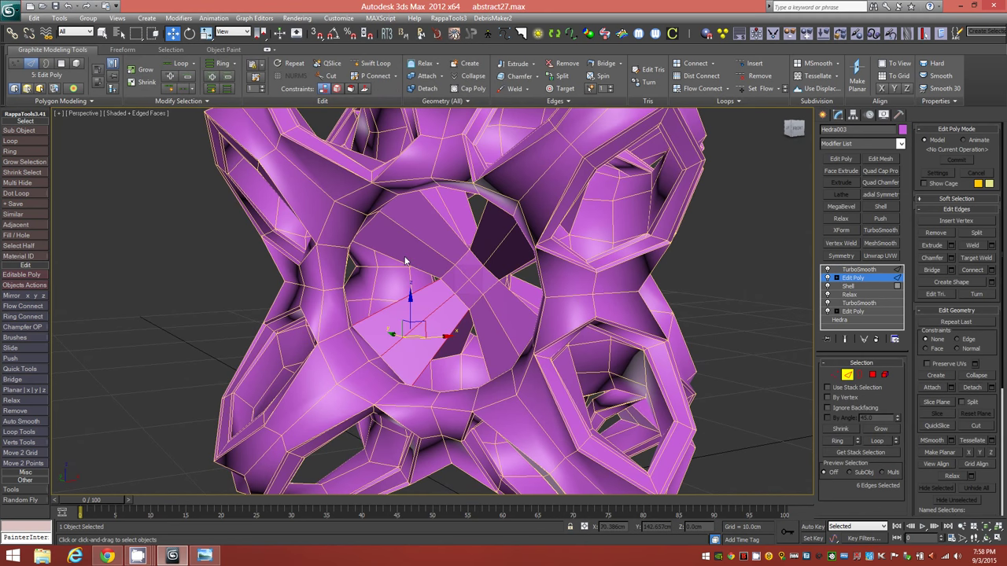
pyautogui.click(180, 101)
pyautogui.click(164, 126)
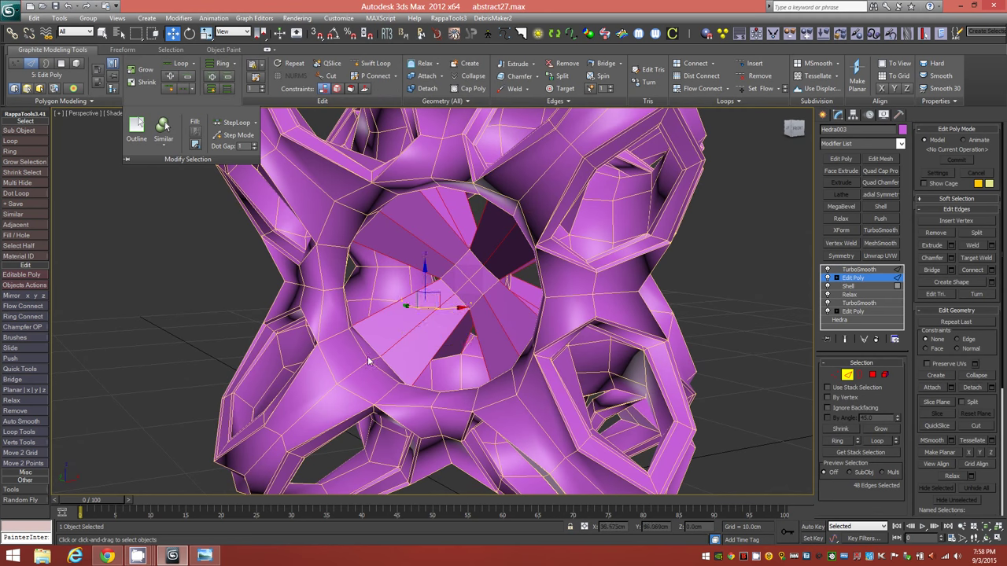
# - Reselect the ring of lengthwise core-arm edges plus all similar edges, connect them with 1 segment, and leave edge level
pyautogui.keyDown('alt'); pyautogui.moveTo(425, 339); pyautogui.dragTo(444, 330, button='middle'); pyautogui.keyUp('alt')
pyautogui.click(437, 349)
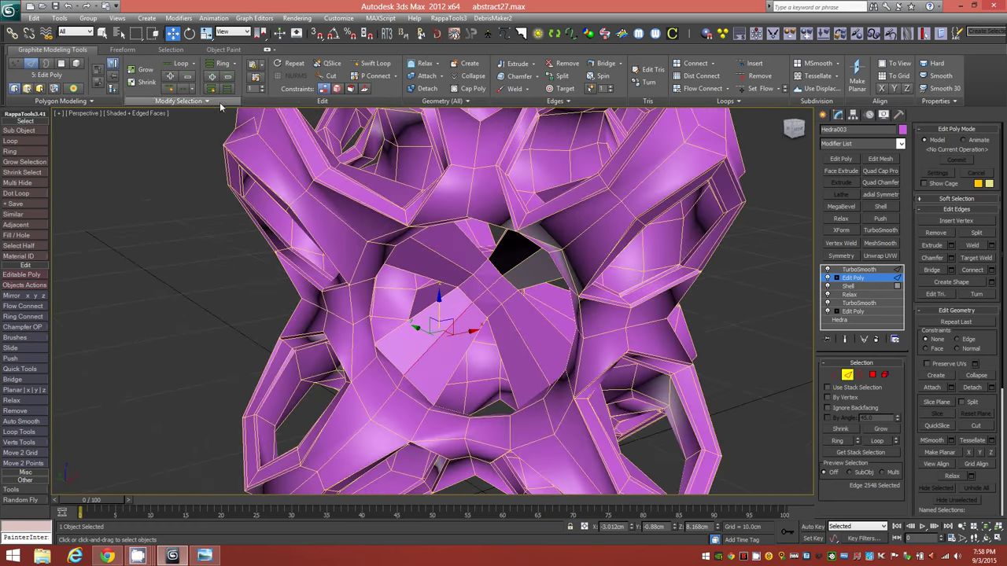
pyautogui.hotkey('alt', 'r')
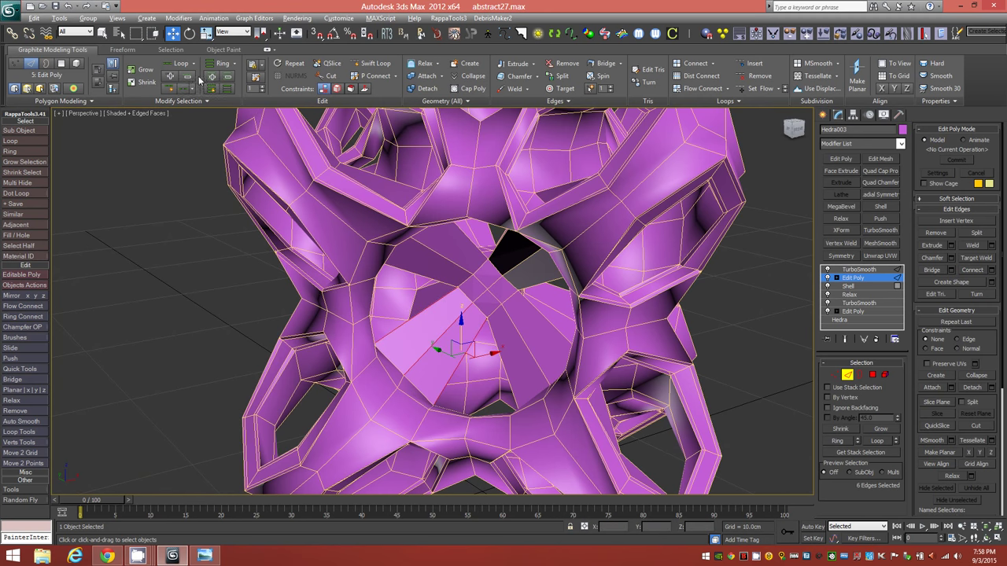
pyautogui.click(177, 101)
pyautogui.click(163, 126)
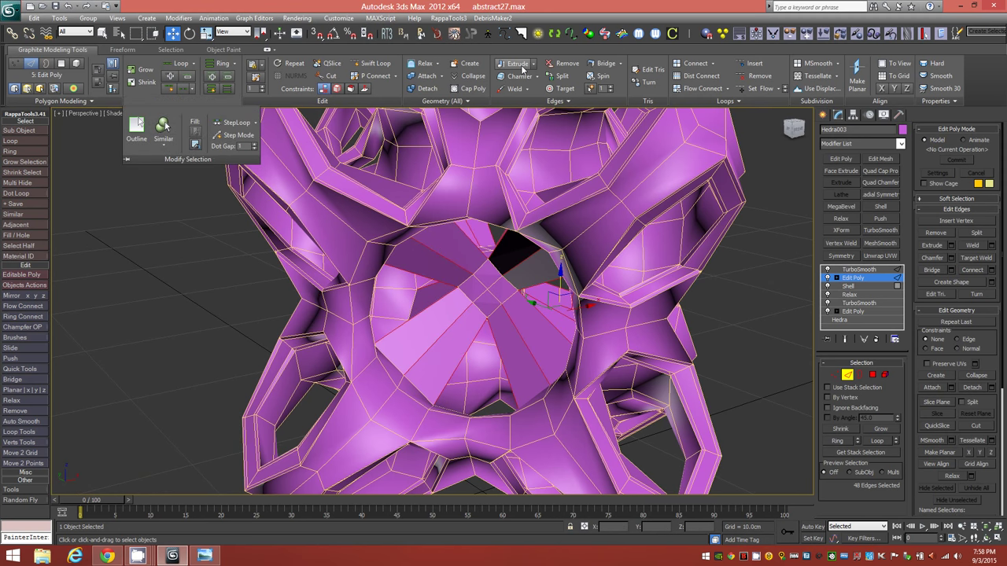
pyautogui.click(698, 65)
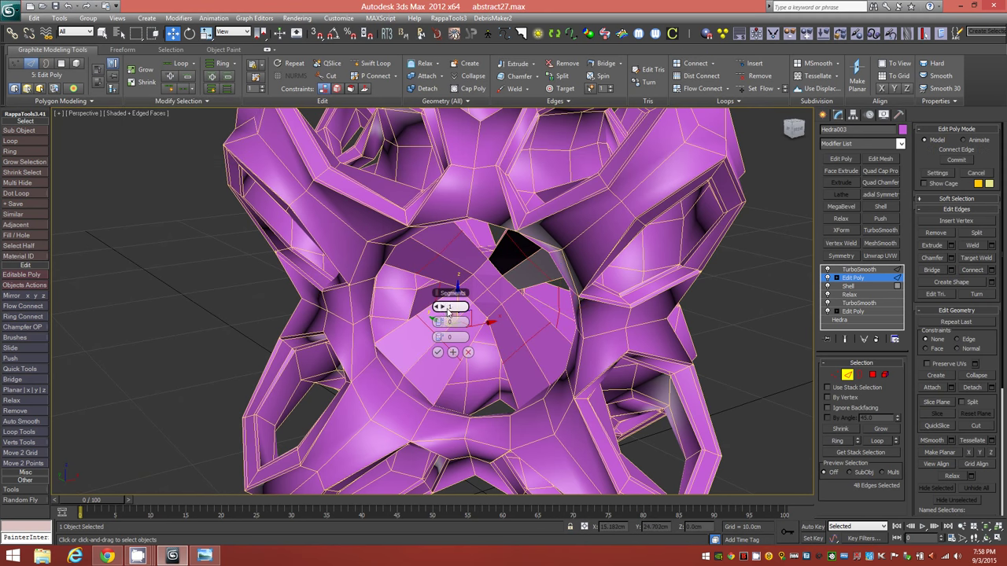
pyautogui.click(437, 352)
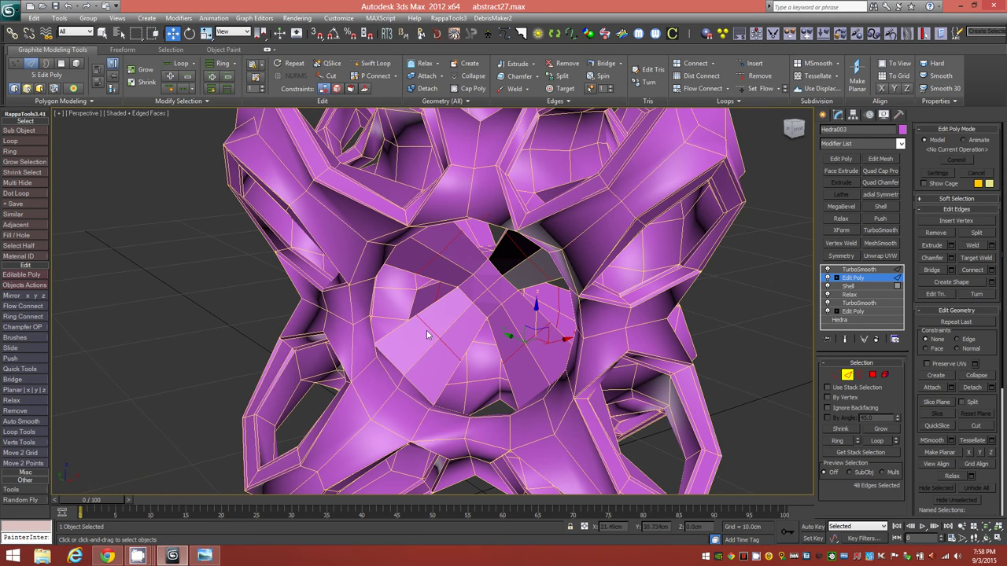
pyautogui.click(847, 375)
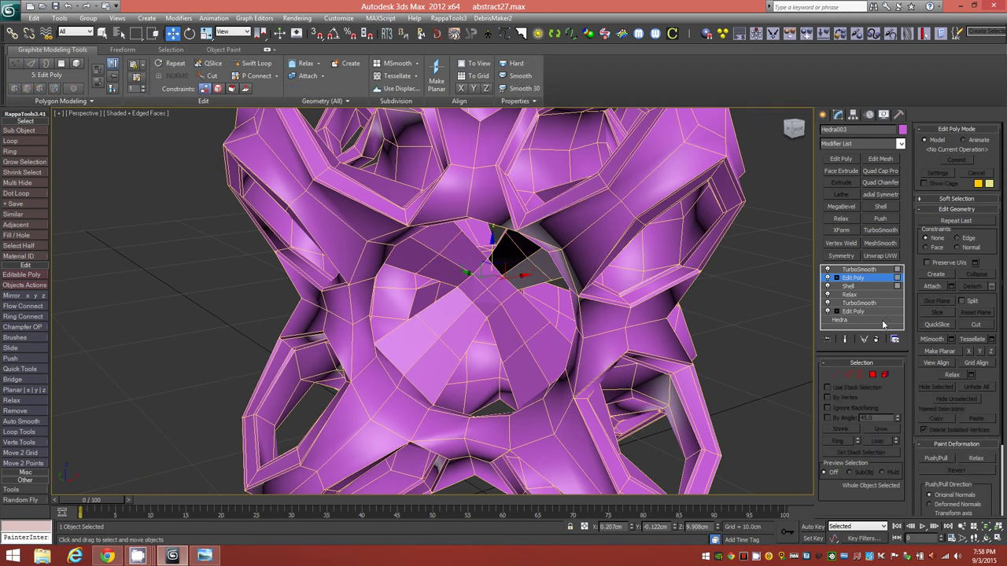
# - Return to the top TurboSmooth modifier, raise its iterations to 3, and hide the edged faces
pyautogui.moveTo(464, 332)
pyautogui.keyDown('alt'); pyautogui.mouseDown(button='middle')
pyautogui.moveTo(487, 322)
pyautogui.moveTo(460, 312)
pyautogui.mouseUp(button='middle'); pyautogui.keyUp('alt')
pyautogui.keyDown('alt'); pyautogui.moveTo(408, 265); pyautogui.dragTo(490, 299, button='middle'); pyautogui.keyUp('alt')
pyautogui.scroll(-5, 487, 296)
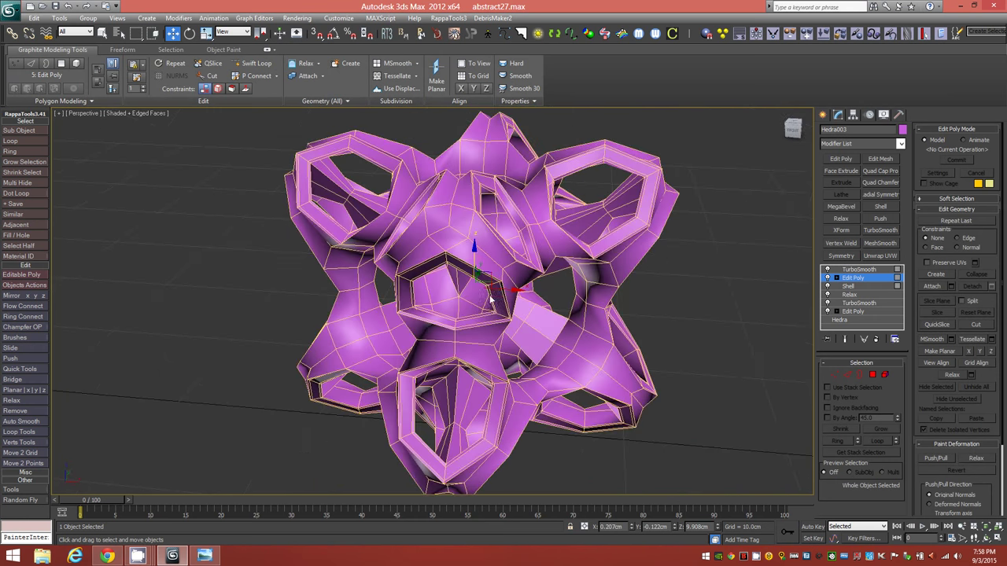
pyautogui.click(860, 270)
pyautogui.keyDown('alt'); pyautogui.moveTo(554, 351); pyautogui.dragTo(584, 340, button='middle'); pyautogui.keyUp('alt')
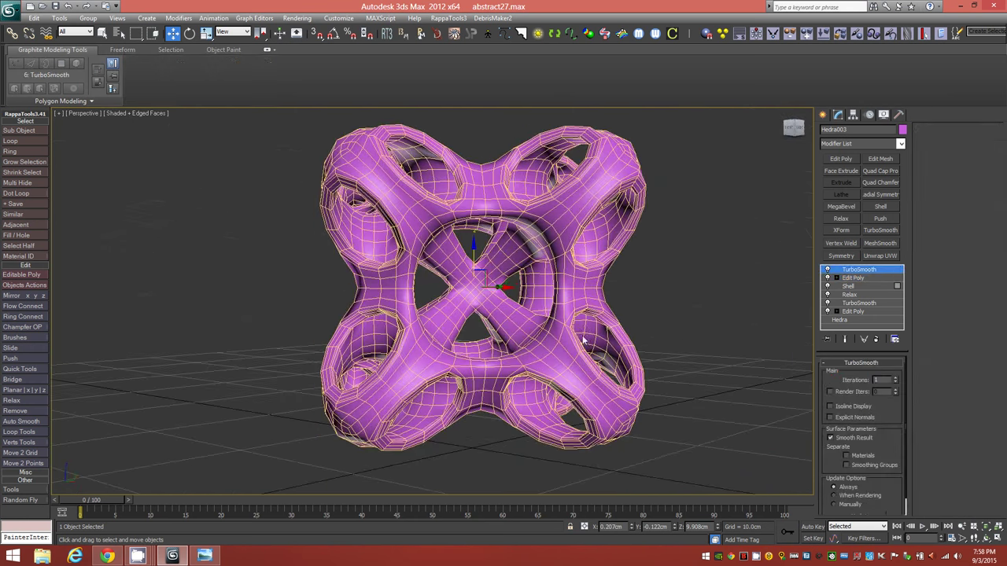
pyautogui.click(896, 379)
pyautogui.keyDown('alt'); pyautogui.moveTo(470, 327); pyautogui.dragTo(416, 297, button='middle'); pyautogui.keyUp('alt')
pyautogui.press('F4')
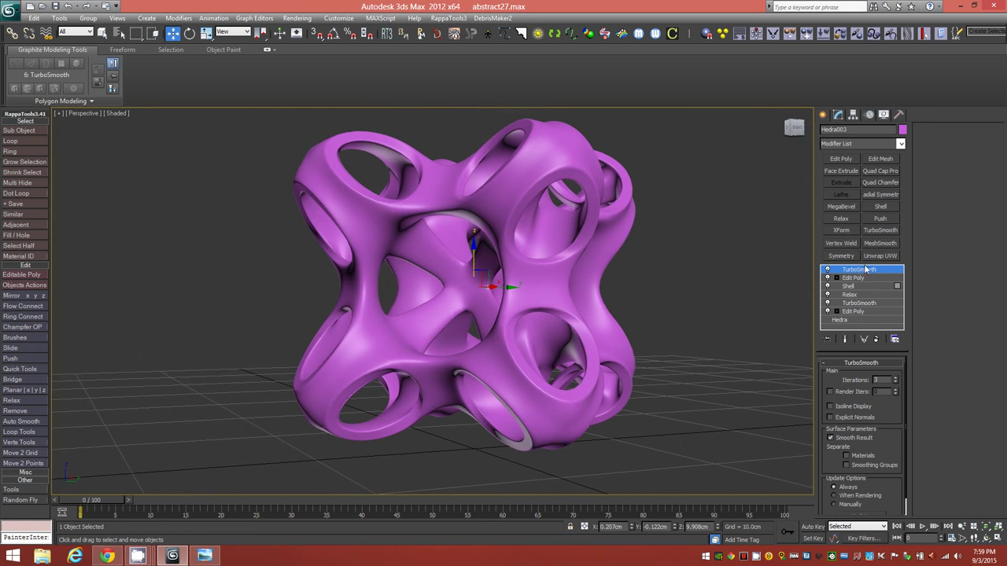
# - Enable Isoline Display on the TurboSmooth and show the edged faces to inspect the lattice's edge flow
pyautogui.keyDown('alt'); pyautogui.moveTo(531, 312); pyautogui.dragTo(790, 403, button='middle'); pyautogui.keyUp('alt')
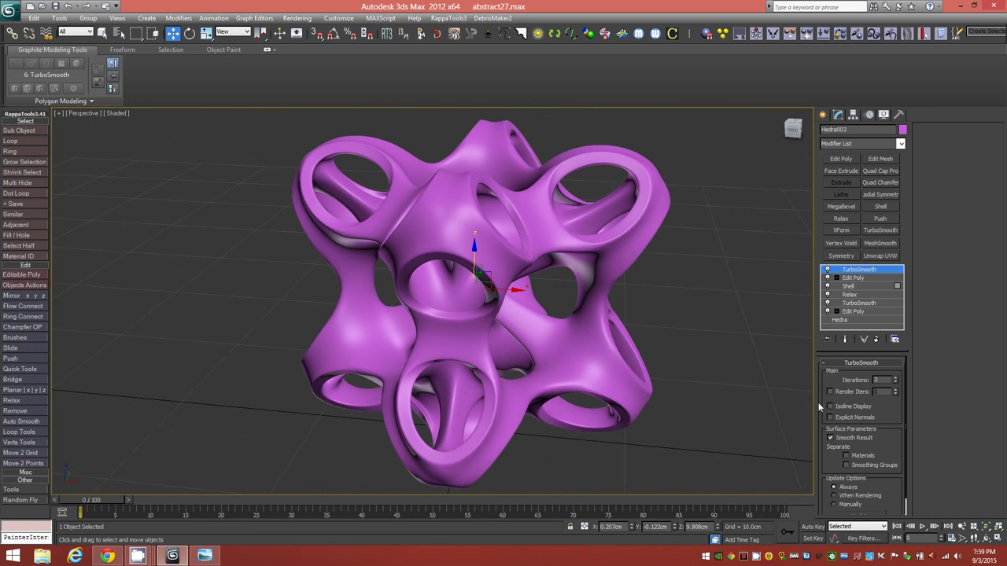
pyautogui.press('F4')
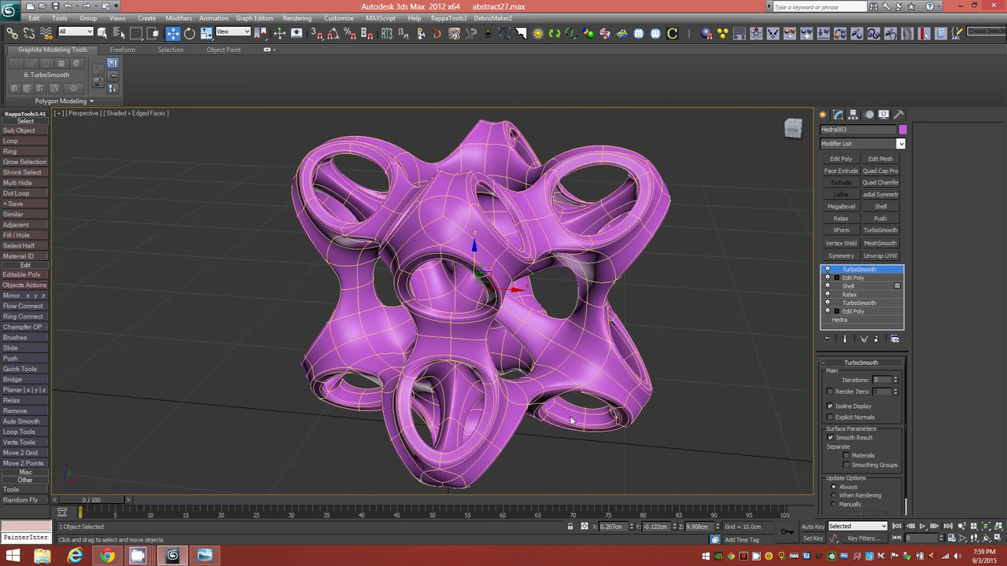
pyautogui.moveTo(531, 370)
pyautogui.keyDown('alt'); pyautogui.mouseDown(button='middle')
pyautogui.moveTo(510, 426)
pyautogui.moveTo(442, 326)
pyautogui.moveTo(445, 302)
pyautogui.moveTo(540, 354)
pyautogui.moveTo(523, 385)
pyautogui.mouseUp(button='middle'); pyautogui.keyUp('alt')
pyautogui.keyDown('alt'); pyautogui.moveTo(542, 328); pyautogui.dragTo(479, 326, button='middle'); pyautogui.keyUp('alt')
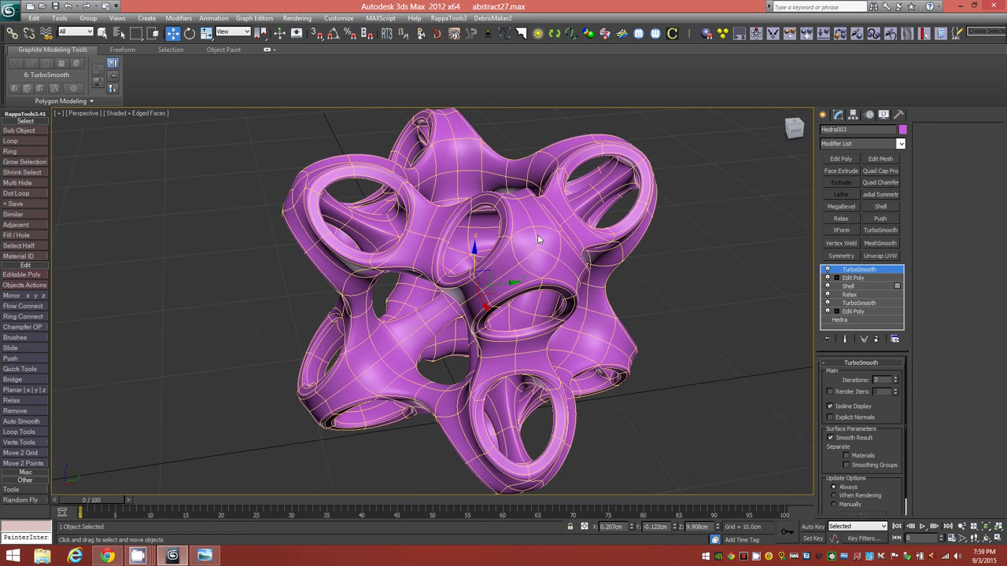
pyautogui.moveTo(416, 314)
pyautogui.keyDown('alt'); pyautogui.mouseDown(button='middle')
pyautogui.moveTo(475, 300)
pyautogui.moveTo(427, 309)
pyautogui.mouseUp(button='middle'); pyautogui.keyUp('alt')
pyautogui.keyDown('alt'); pyautogui.moveTo(301, 268); pyautogui.dragTo(263, 282, button='middle'); pyautogui.keyUp('alt')
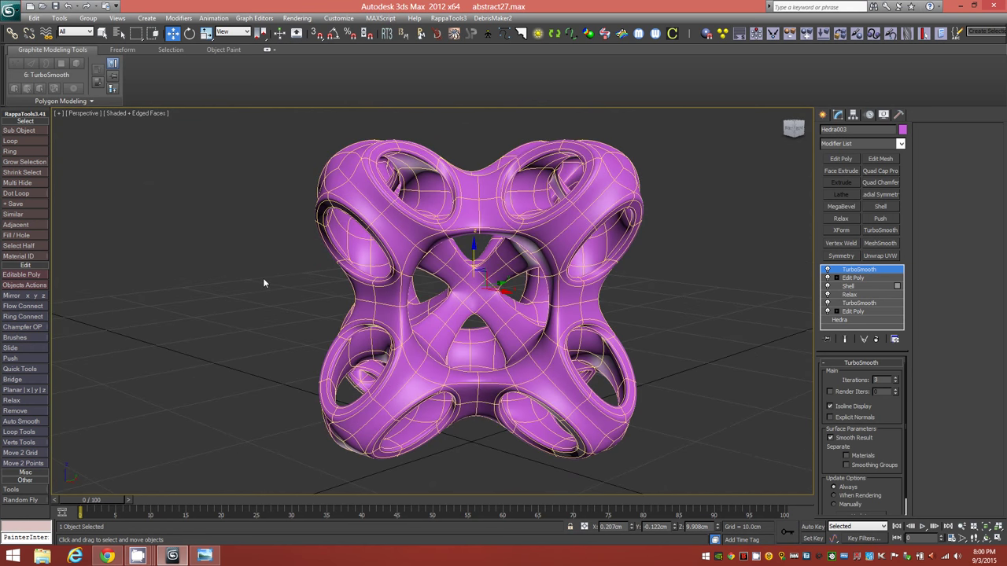
# - Rotate the lattice about its X axis to about -42 degrees, and turn it back to about 2 degrees
pyautogui.press('e')
pyautogui.moveTo(450, 263); pyautogui.dragTo(561, 279)
pyautogui.keyDown('alt'); pyautogui.moveTo(561, 279); pyautogui.dragTo(597, 265, button='middle'); pyautogui.keyUp('alt')
pyautogui.keyDown('alt'); pyautogui.moveTo(534, 274); pyautogui.dragTo(522, 286, button='middle'); pyautogui.keyUp('alt')
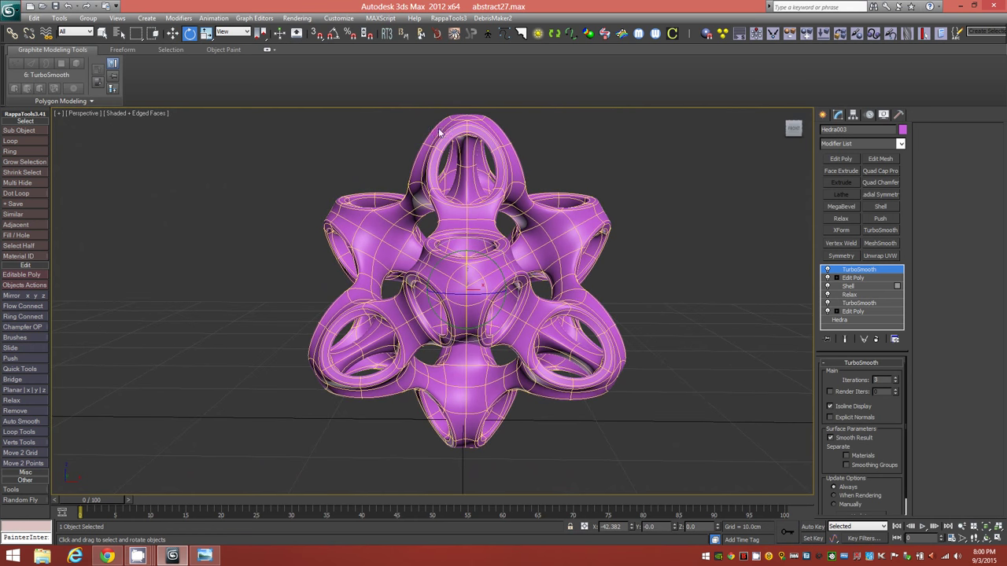
pyautogui.keyDown('alt'); pyautogui.moveTo(460, 251); pyautogui.dragTo(473, 285, button='middle'); pyautogui.keyUp('alt')
pyautogui.keyDown('alt'); pyautogui.moveTo(483, 321); pyautogui.dragTo(496, 279, button='middle'); pyautogui.keyUp('alt')
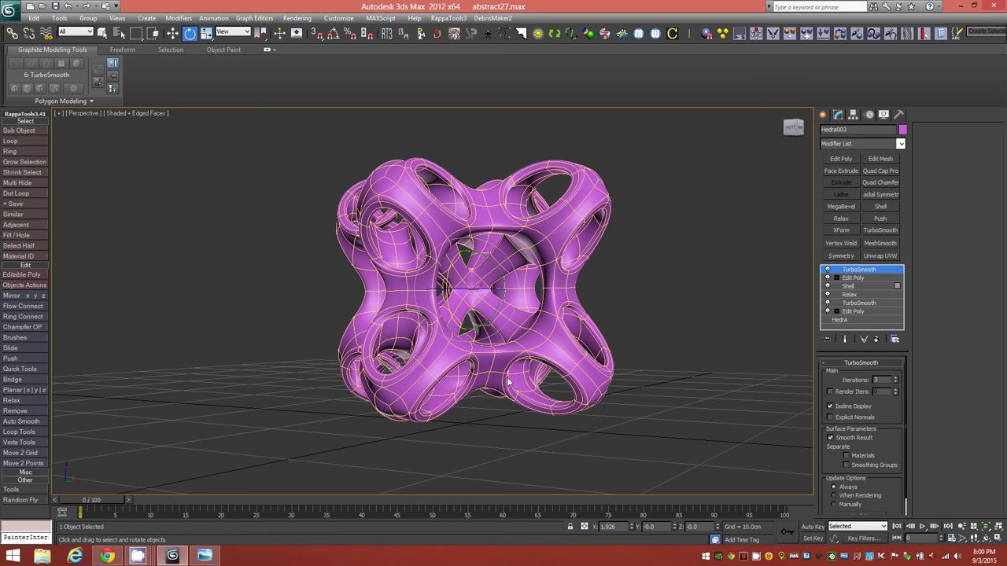
# - Examine the smoothed lattice and its central core from several angles, including from the front
pyautogui.keyDown('alt'); pyautogui.moveTo(508, 342); pyautogui.dragTo(506, 352, button='middle'); pyautogui.keyUp('alt')
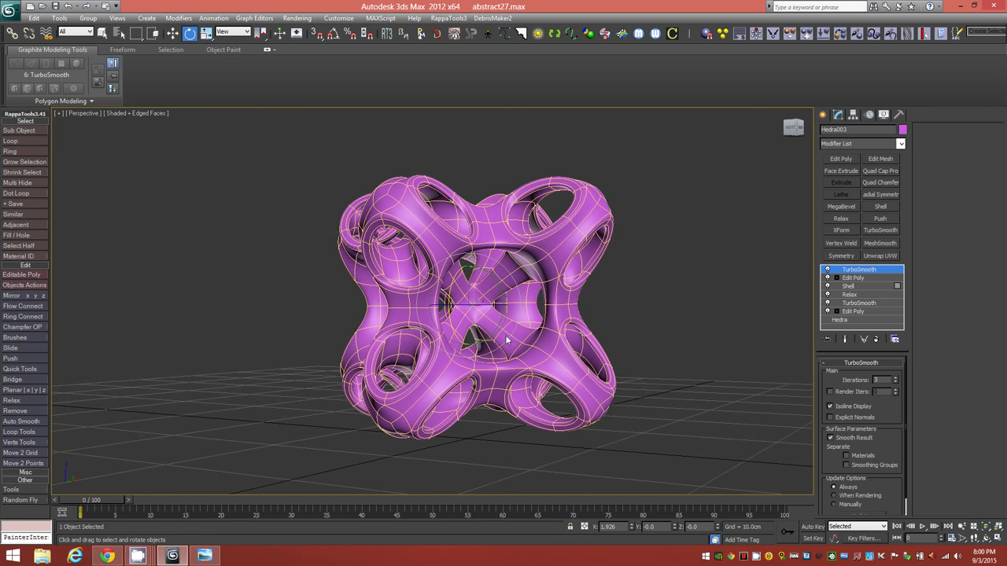
pyautogui.moveTo(793, 128); pyautogui.dragTo(746, 152)
pyautogui.click(798, 134)
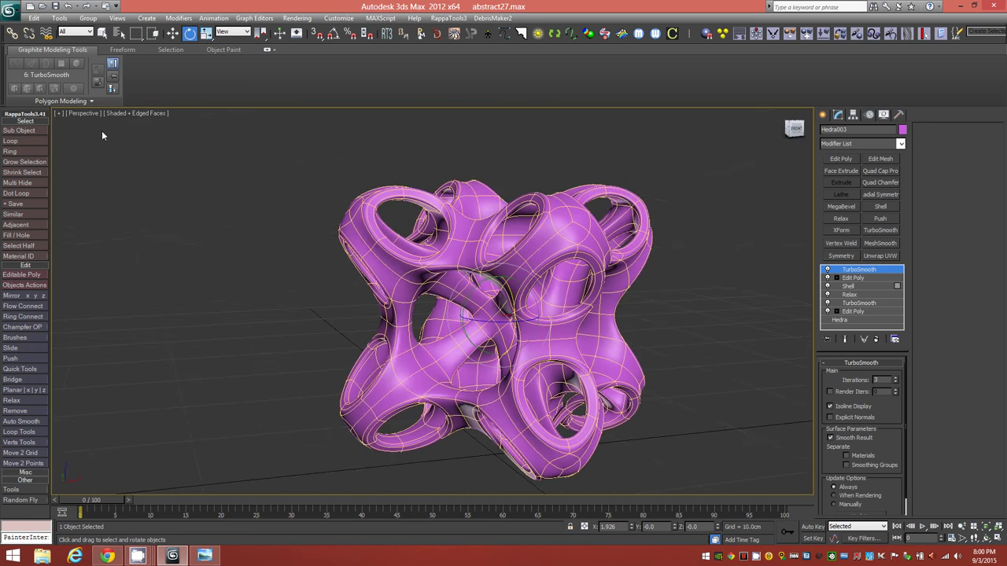
pyautogui.moveTo(793, 128)
pyautogui.mouseDown()
pyautogui.moveTo(797, 143)
pyautogui.moveTo(800, 135)
pyautogui.moveTo(779, 136)
pyautogui.moveTo(799, 138)
pyautogui.mouseUp()
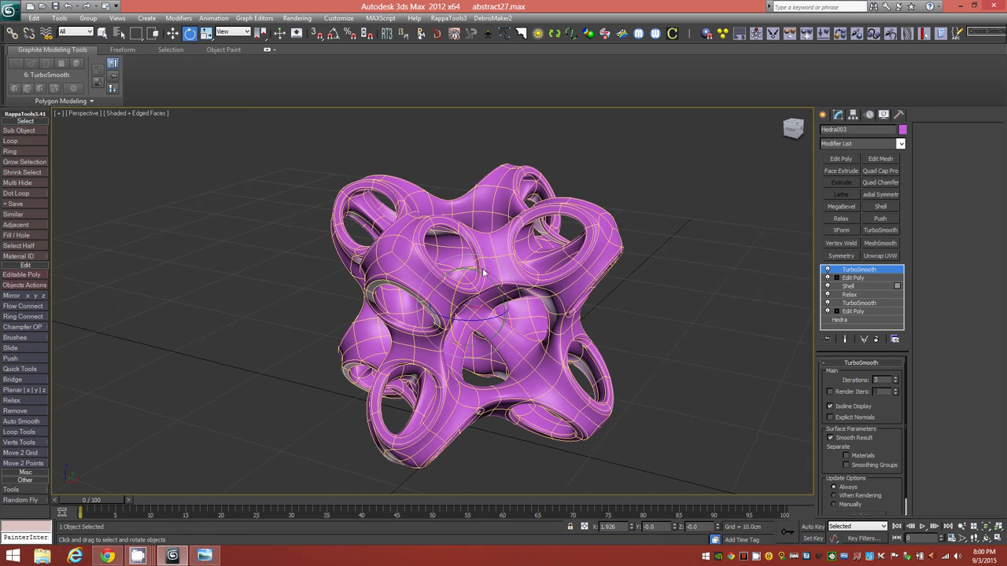
pyautogui.keyDown('alt'); pyautogui.moveTo(521, 346); pyautogui.dragTo(512, 334, button='middle'); pyautogui.keyUp('alt')
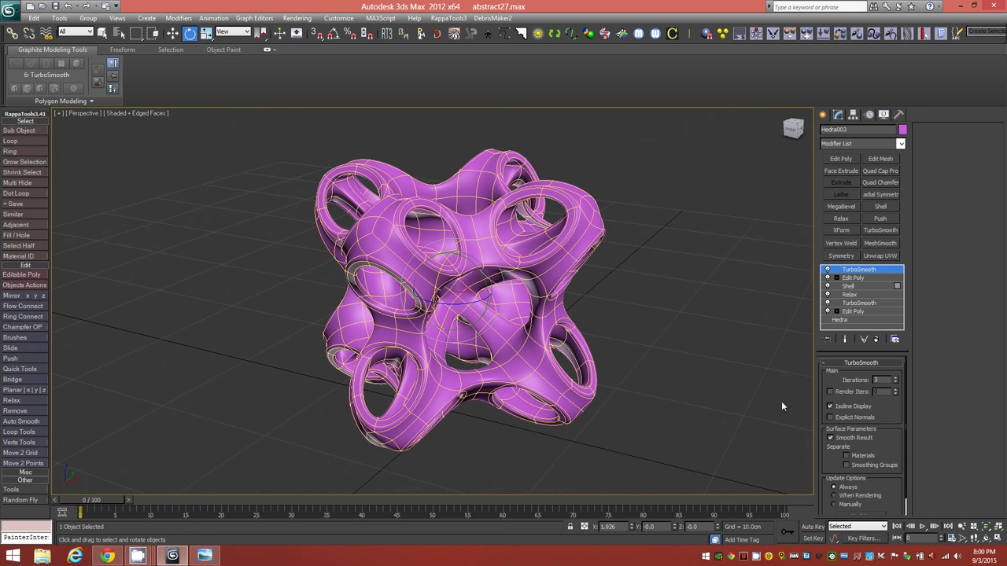
pyautogui.moveTo(792, 128)
pyautogui.mouseDown()
pyautogui.moveTo(613, 134)
pyautogui.moveTo(67, 117)
pyautogui.moveTo(803, 236)
pyautogui.moveTo(805, 472)
pyautogui.moveTo(68, 135)
pyautogui.moveTo(793, 144)
pyautogui.moveTo(792, 178)
pyautogui.moveTo(806, 131)
pyautogui.moveTo(79, 124)
pyautogui.moveTo(777, 139)
pyautogui.mouseUp()
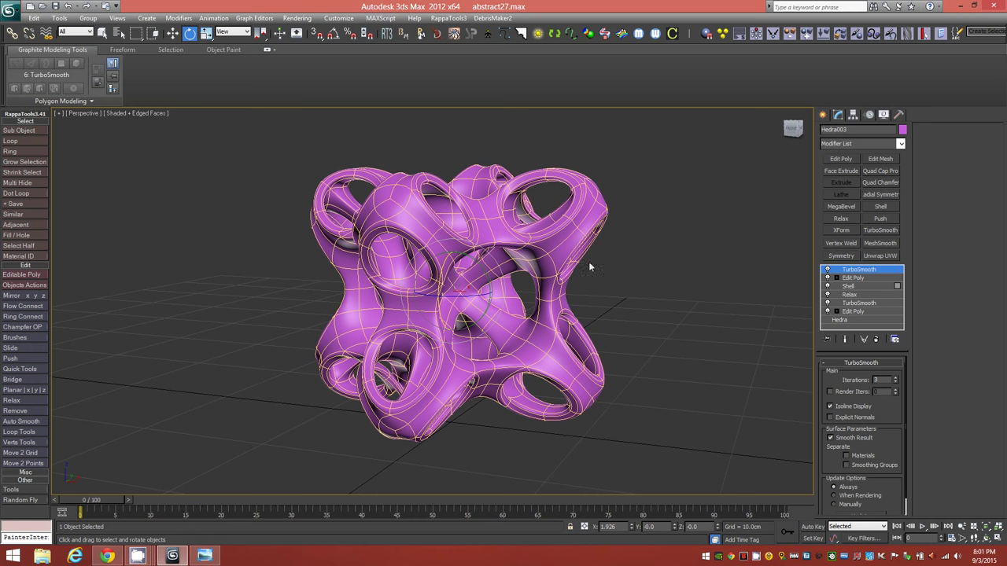
pyautogui.moveTo(793, 128); pyautogui.dragTo(779, 154)
pyautogui.click(791, 129)
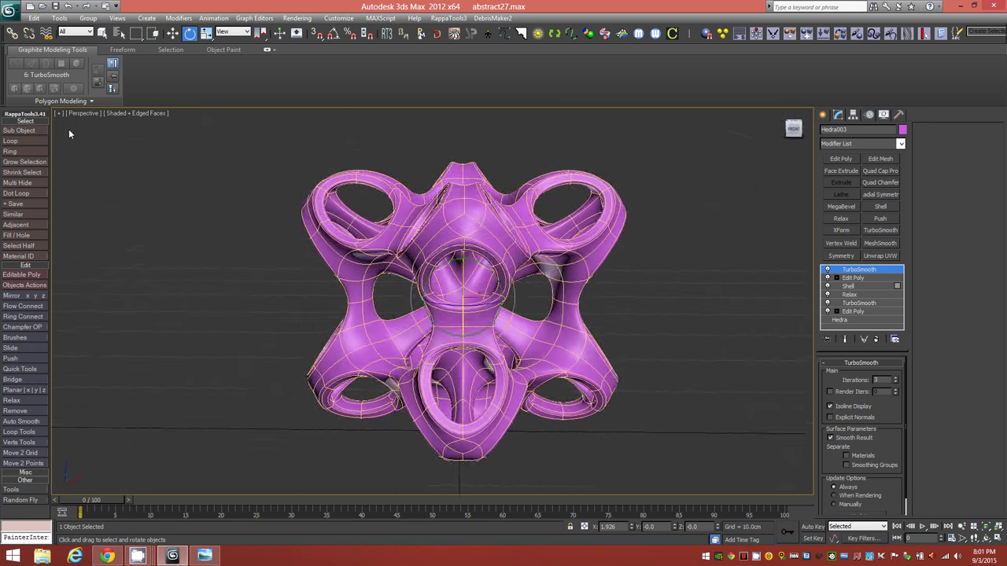